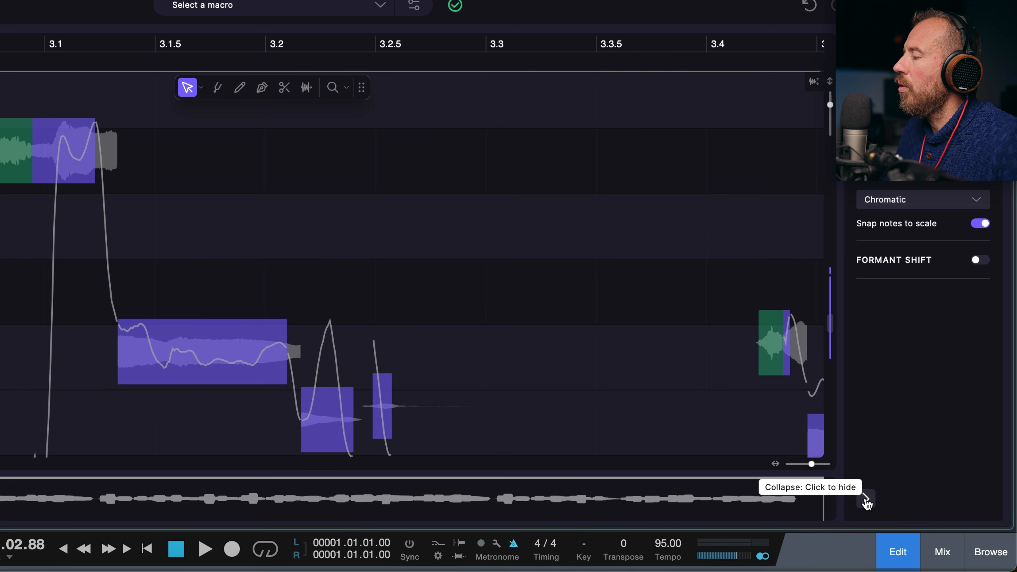
- Hide and restore the RePitch side panel, and compare the lead vocal in the Pitch, Level and Attack views
left_click(866, 502)
left_click(984, 506)
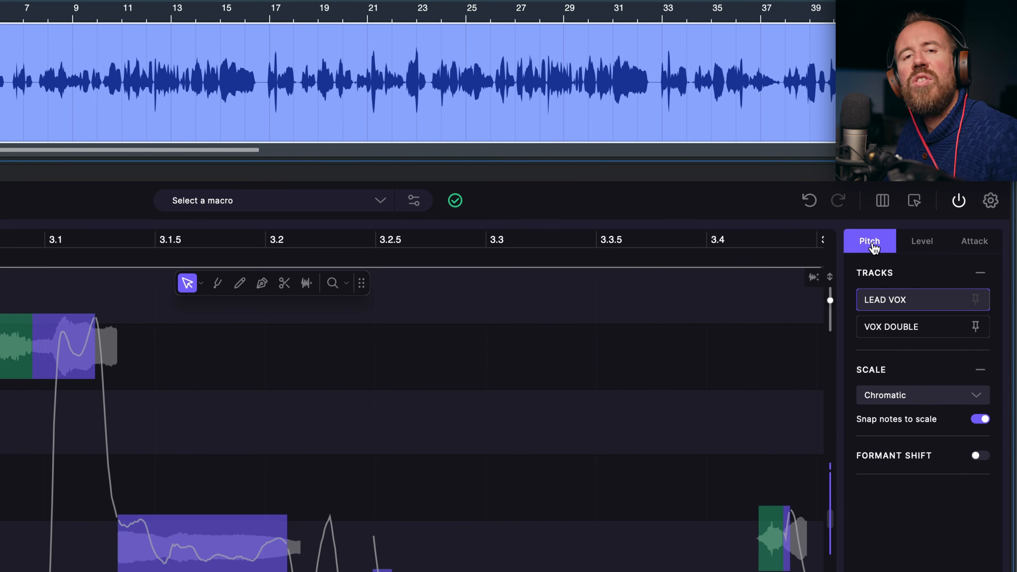
left_click(923, 242)
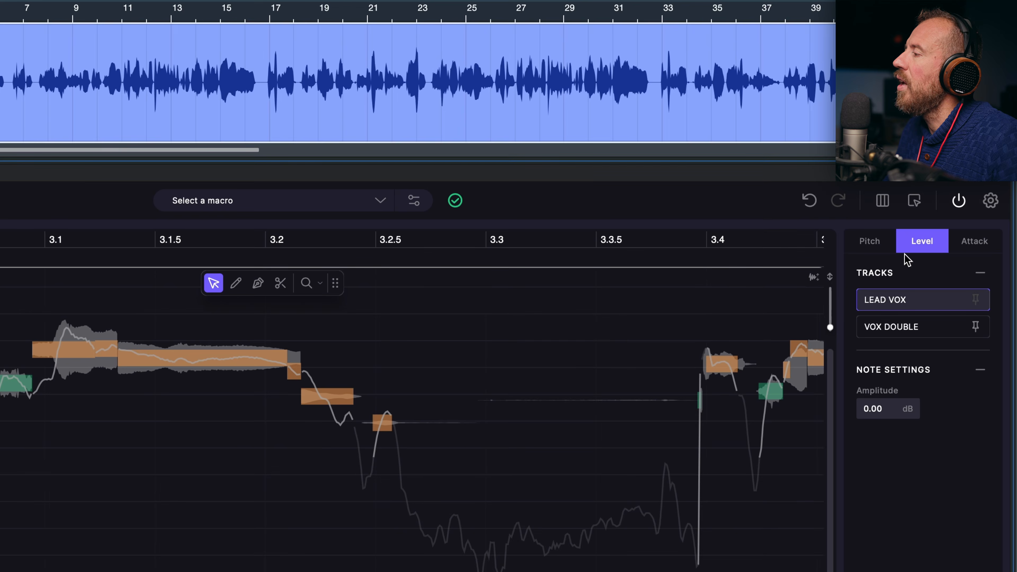
left_click(885, 243)
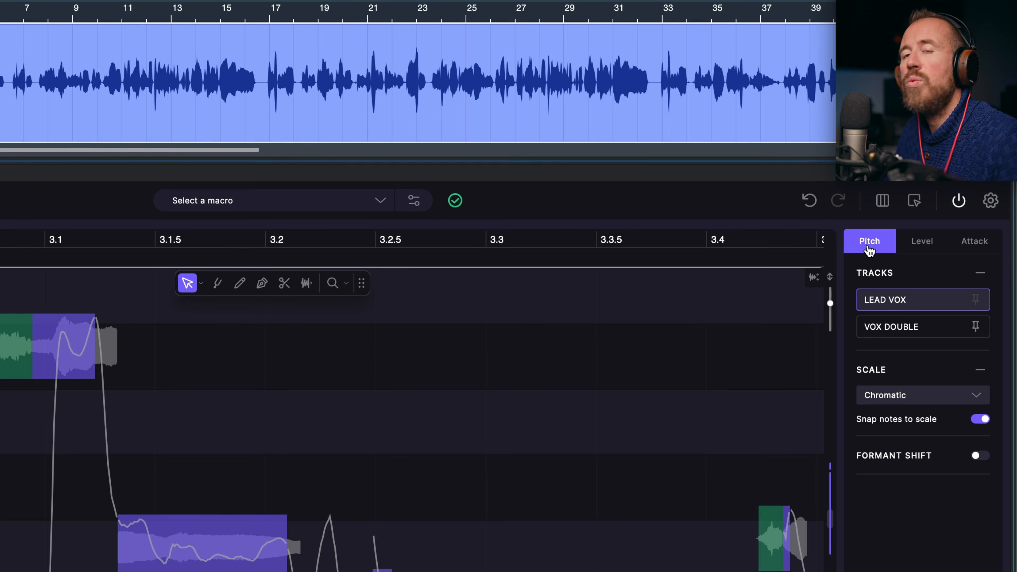
left_click(927, 243)
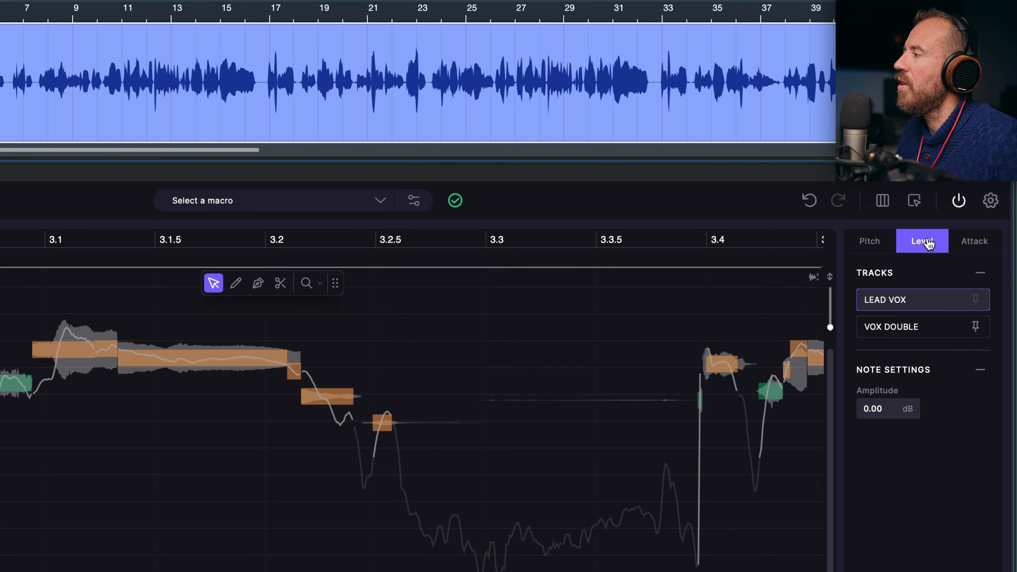
left_click(990, 243)
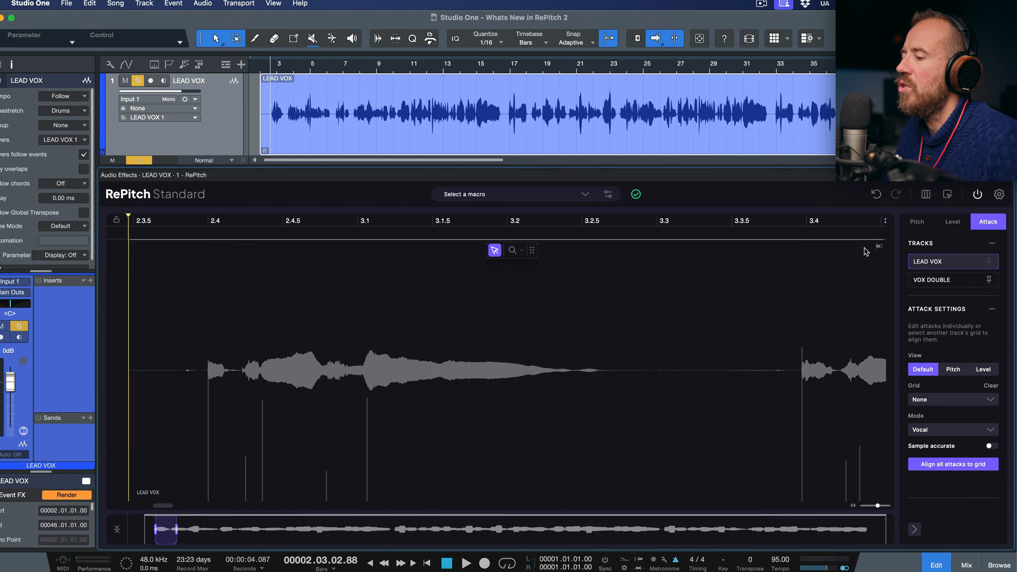
left_click(957, 221)
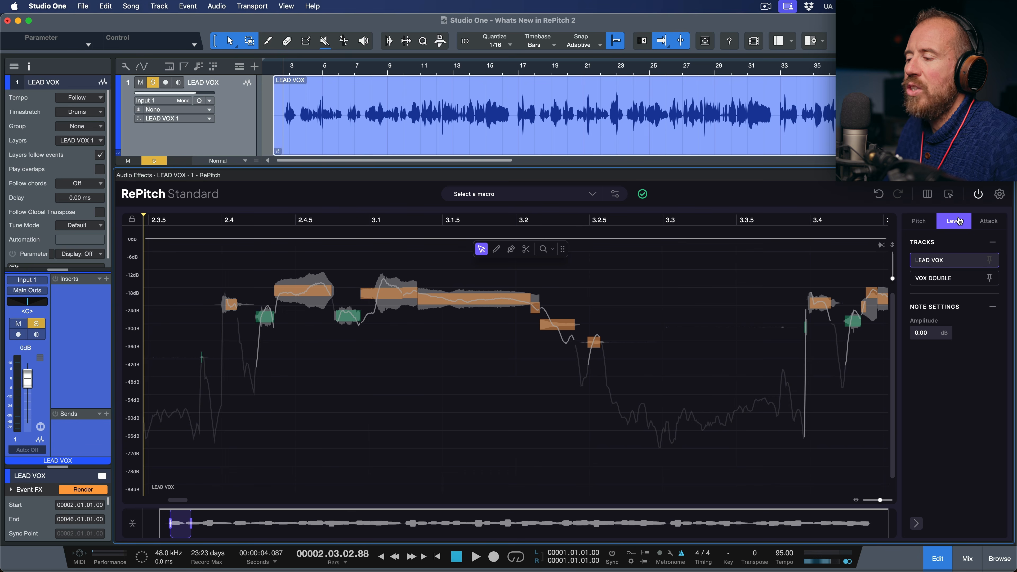
left_click(917, 222)
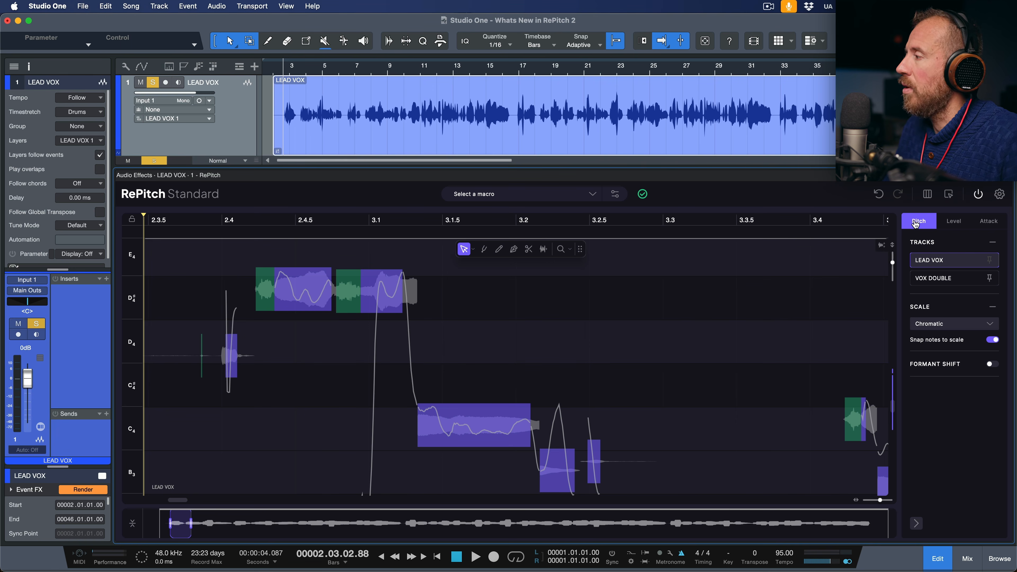
- Close the RePitch editor, fit all tracks in the arrangement, and play the LEAD VOX event from its start
key("F2")
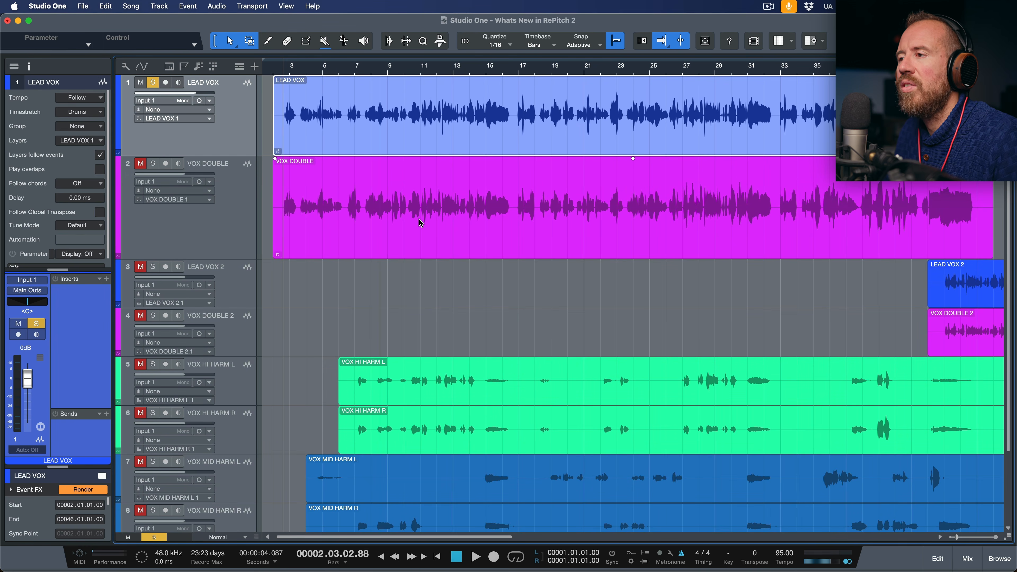
scroll(419, 219, "down", 2)
key("z")
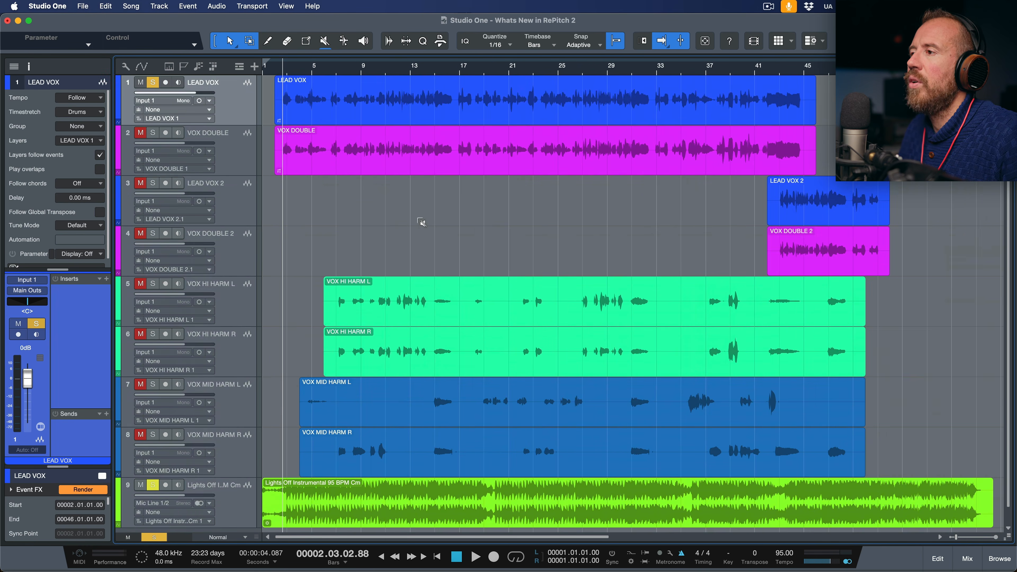
left_click(442, 111)
key("e")
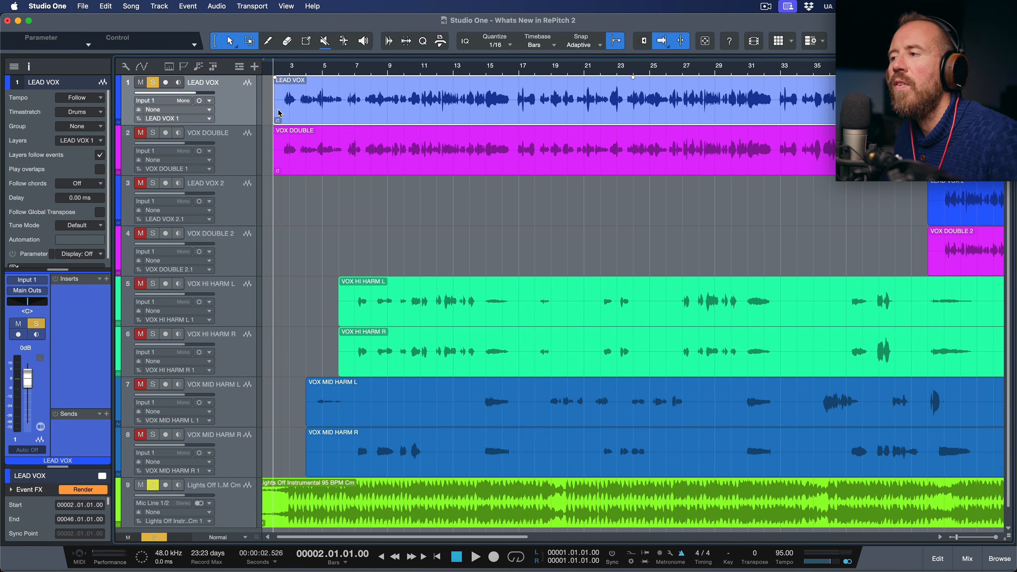
key("space")
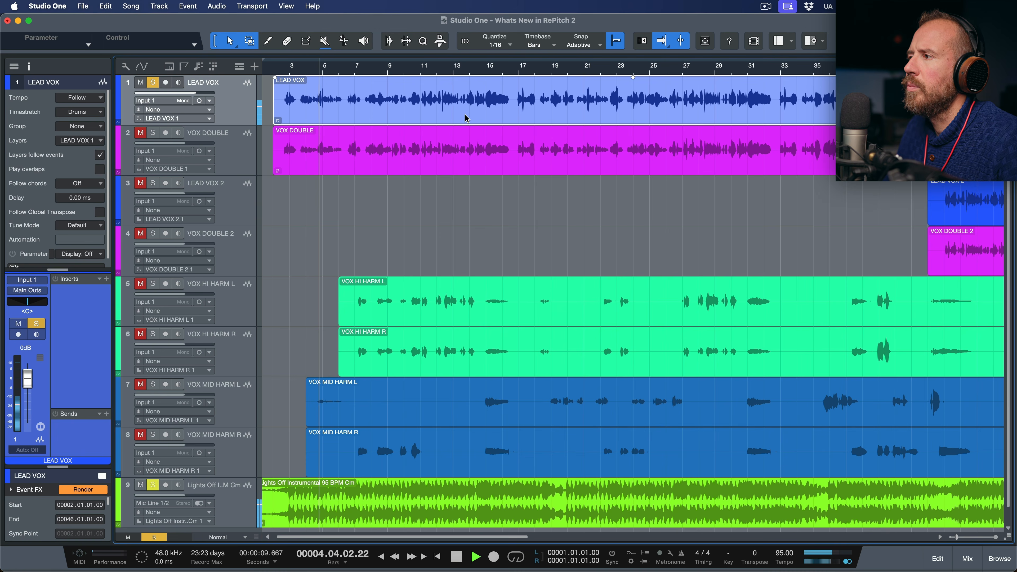
- Open the LEAD VOX event in RePitch and examine its note blocks over a wider pitch range during playback
double_click(452, 119)
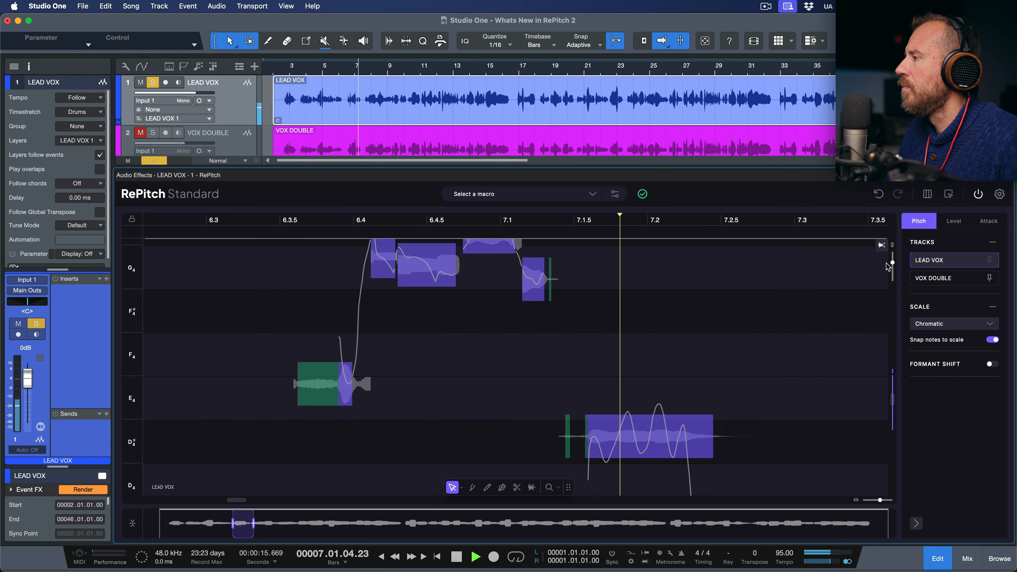
left_click_drag(892, 263, 893, 267)
scroll(519, 303, "up", 5)
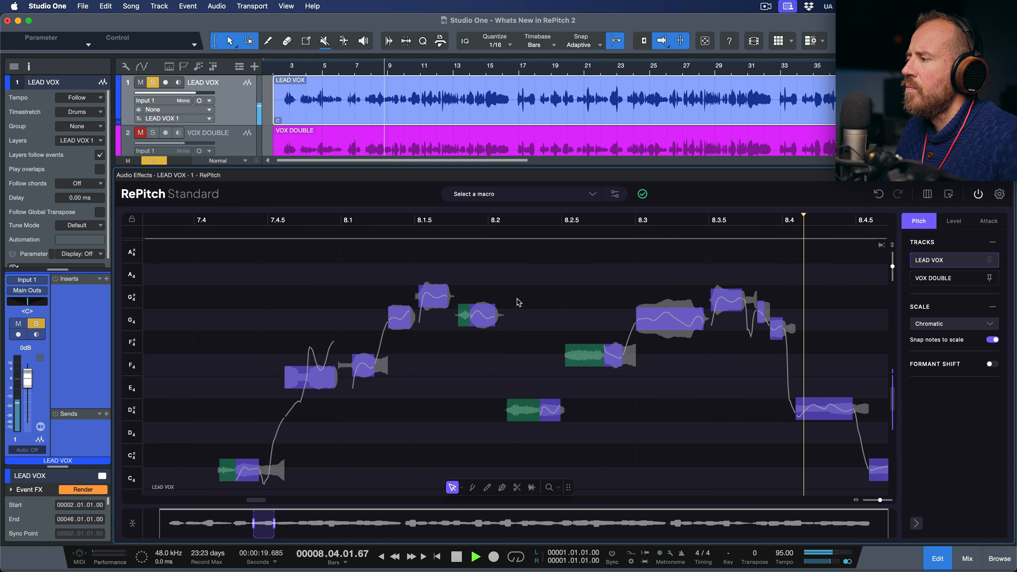
scroll(530, 298, "down", 3)
scroll(531, 299, "up", 4)
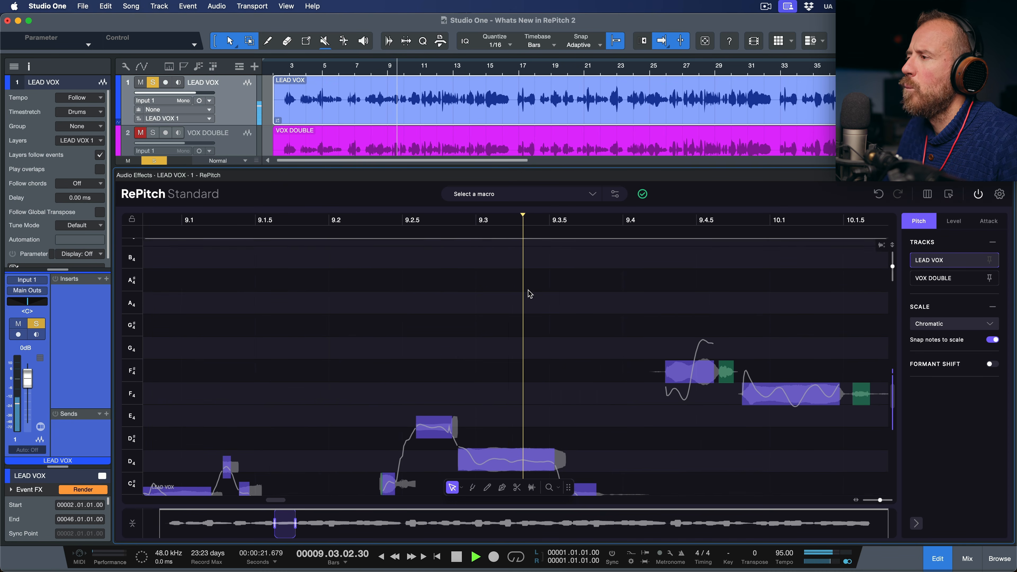
scroll(531, 296, "down", 1)
scroll(533, 292, "down", 4)
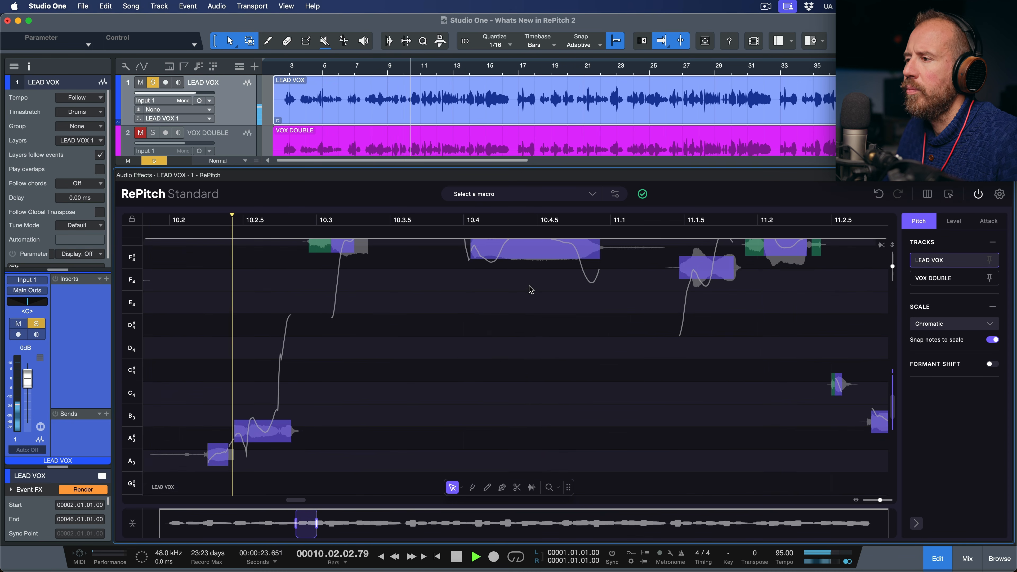
scroll(533, 289, "up", 4)
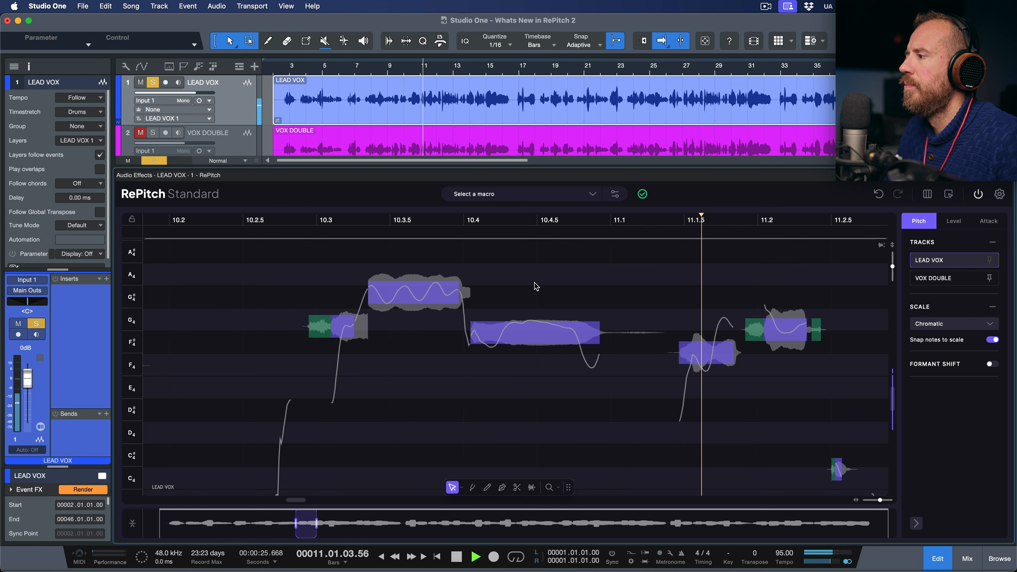
key("space")
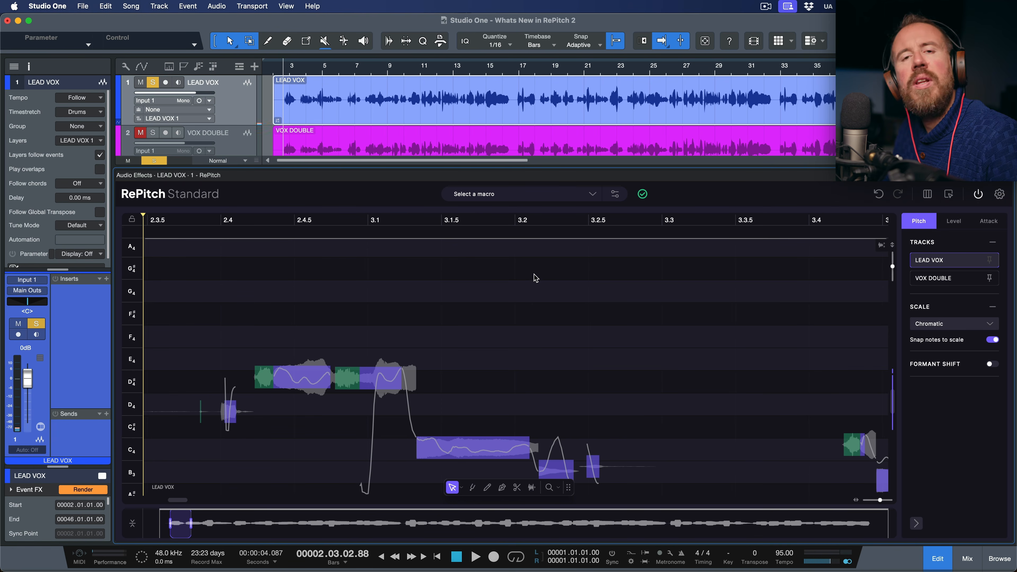
- Return to the arrangement and audition VOX DOUBLE soloed together with LEAD VOX, then clear the solos
key("F2")
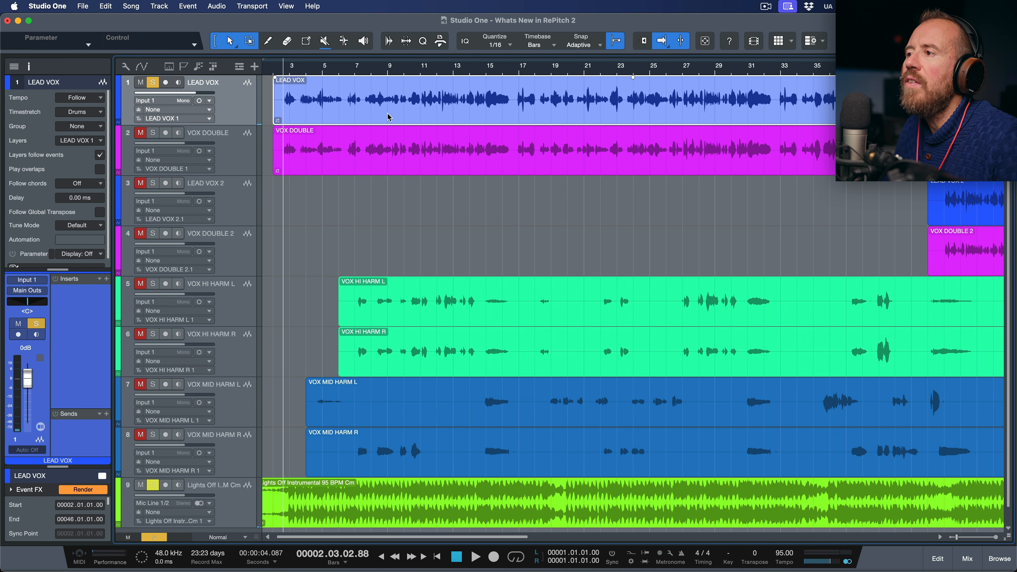
left_click(152, 133)
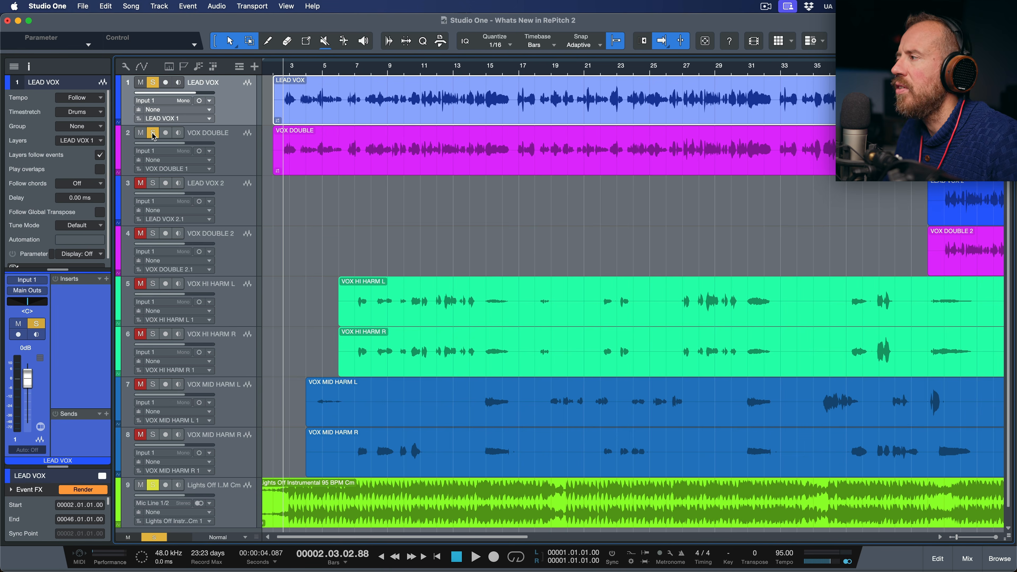
key("space")
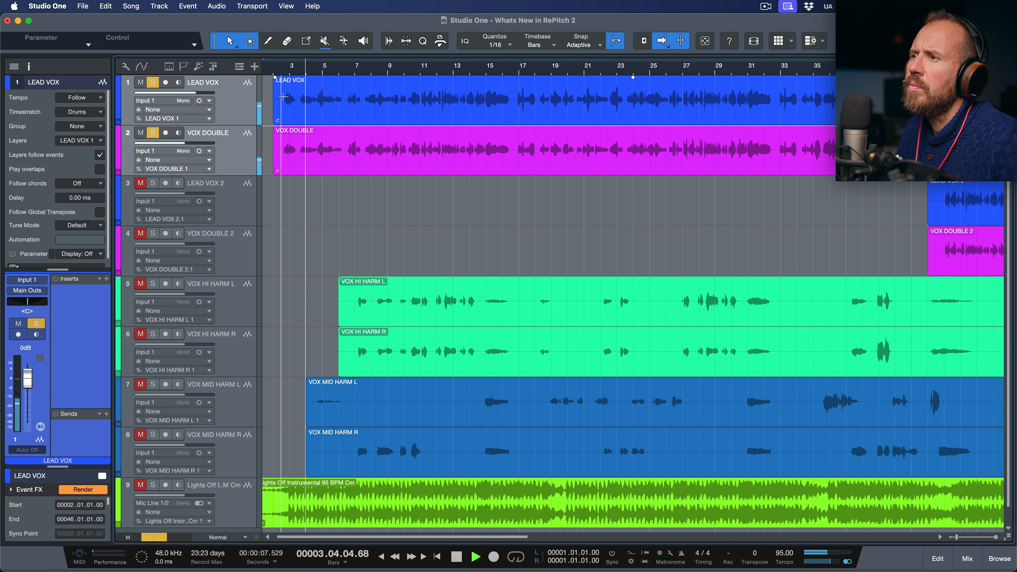
left_click(152, 83)
key("space")
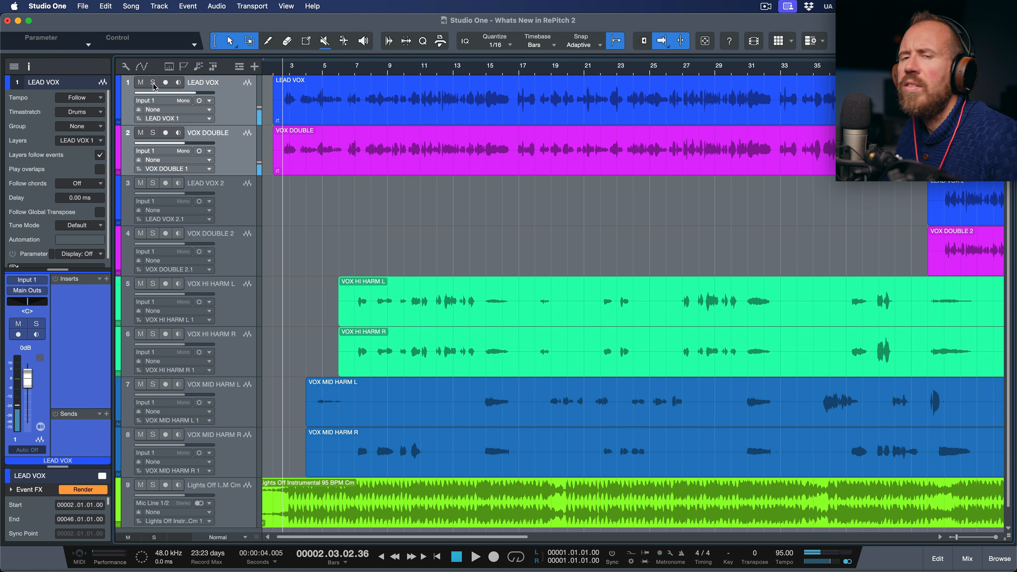
- Select the VOX DOUBLE track, solo it alone and listen to its opening phrase
left_click(238, 154)
left_click(153, 133)
key("space")
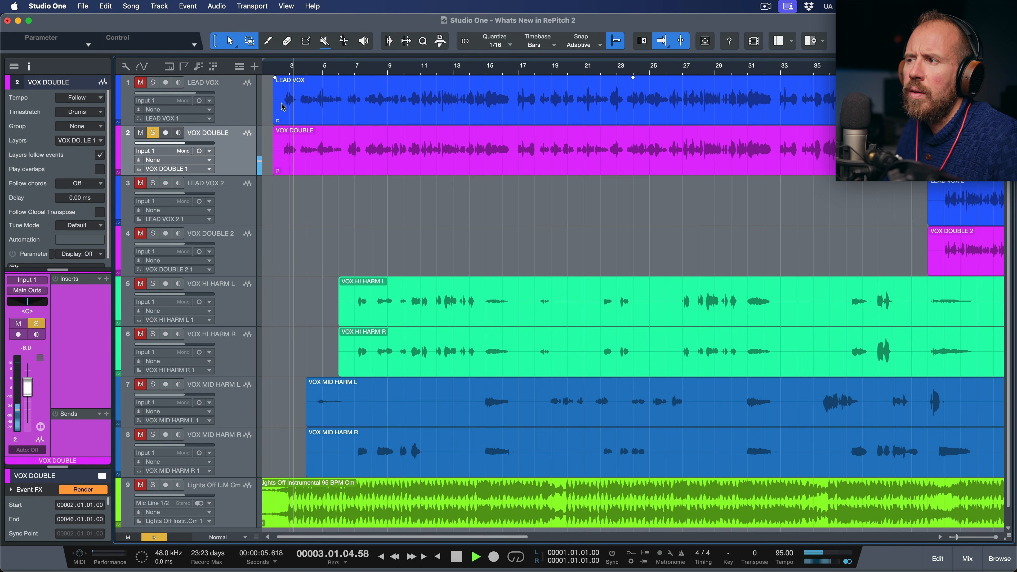
key("space")
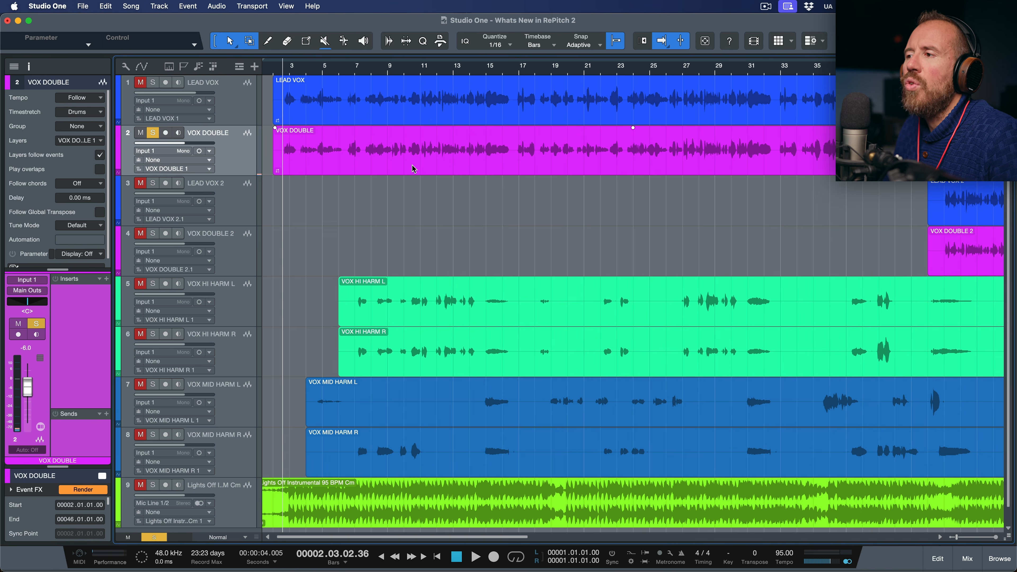
- Open the VOX DOUBLE event in RePitch and check that the view follows the song position at 2.3, 5.1 and 2.4
double_click(471, 162)
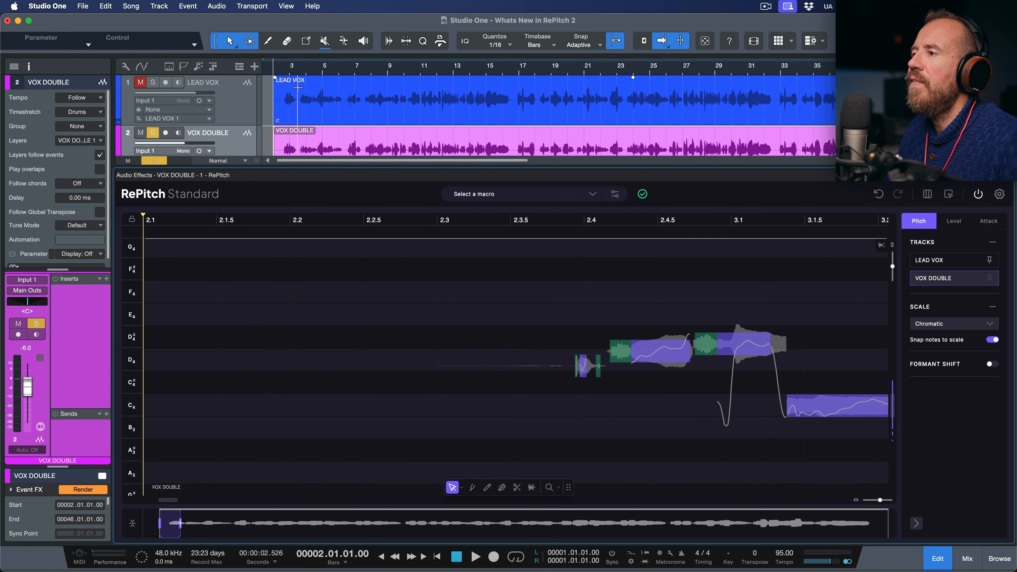
left_click(284, 68)
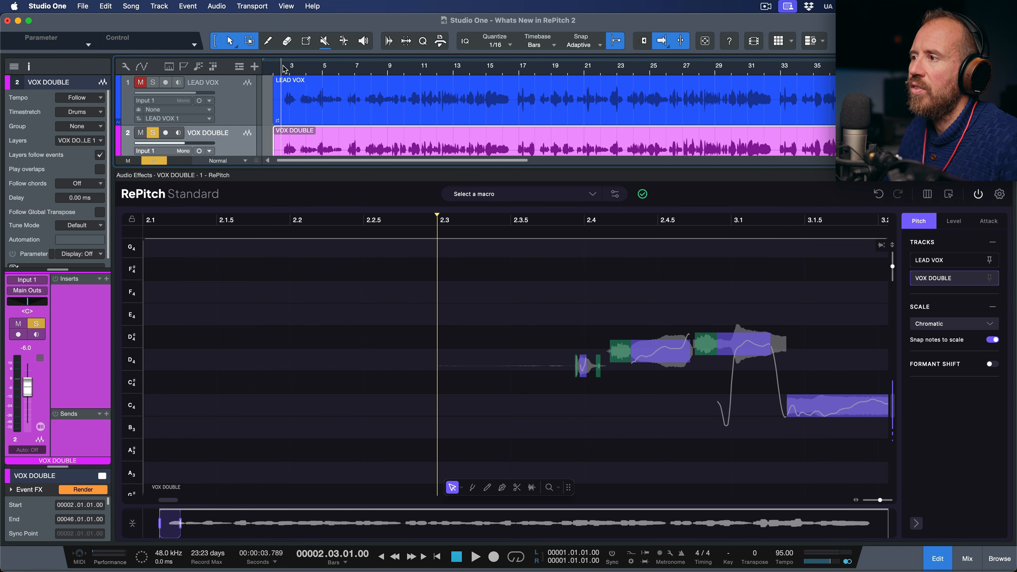
left_click(324, 69)
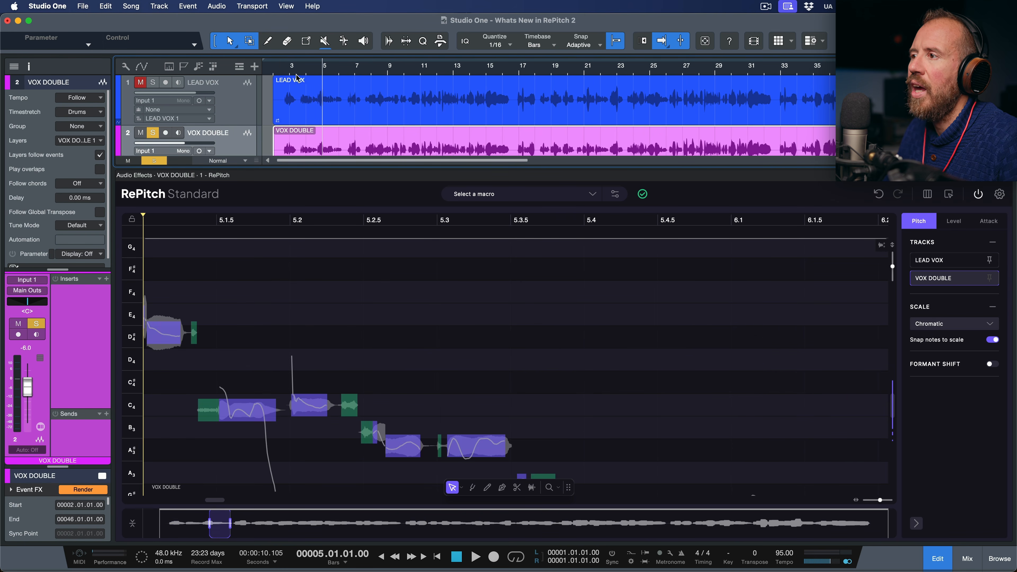
left_click(286, 72)
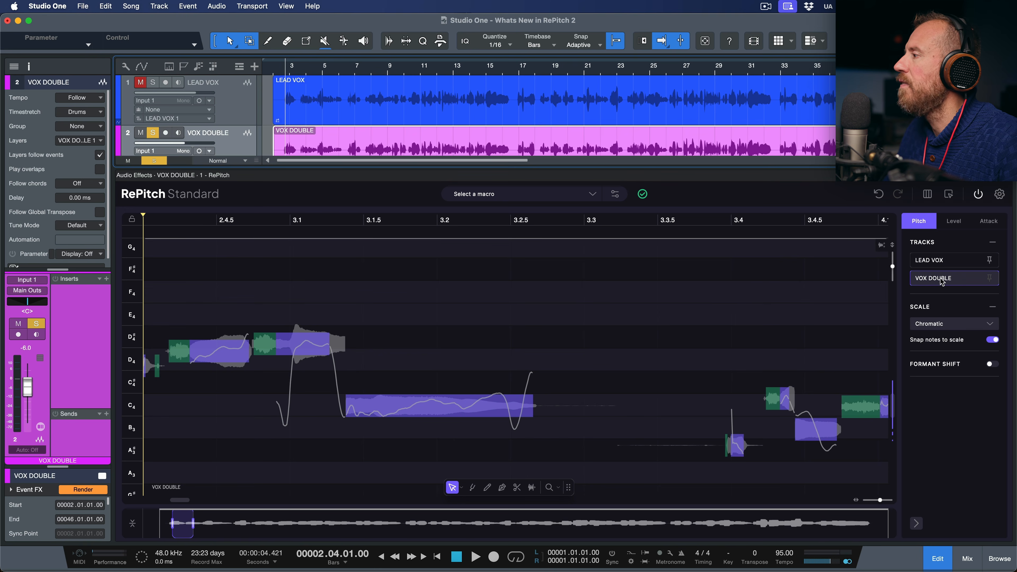
- Switch the RePitch editor to LEAD VOX, remove the solo from VOX DOUBLE and audition the opening phrase
left_click(949, 265)
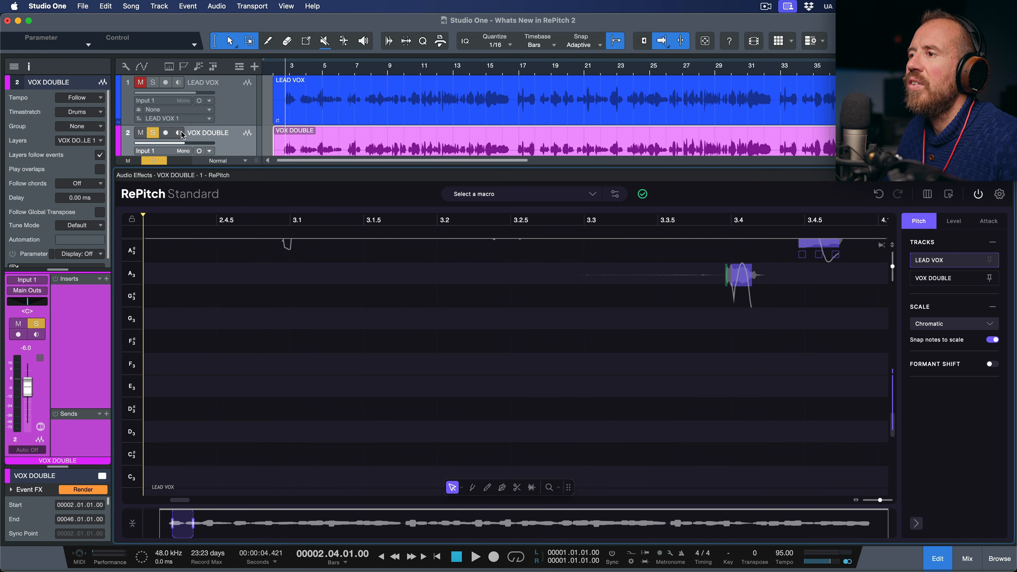
left_click(153, 133)
scroll(457, 323, "up", 5)
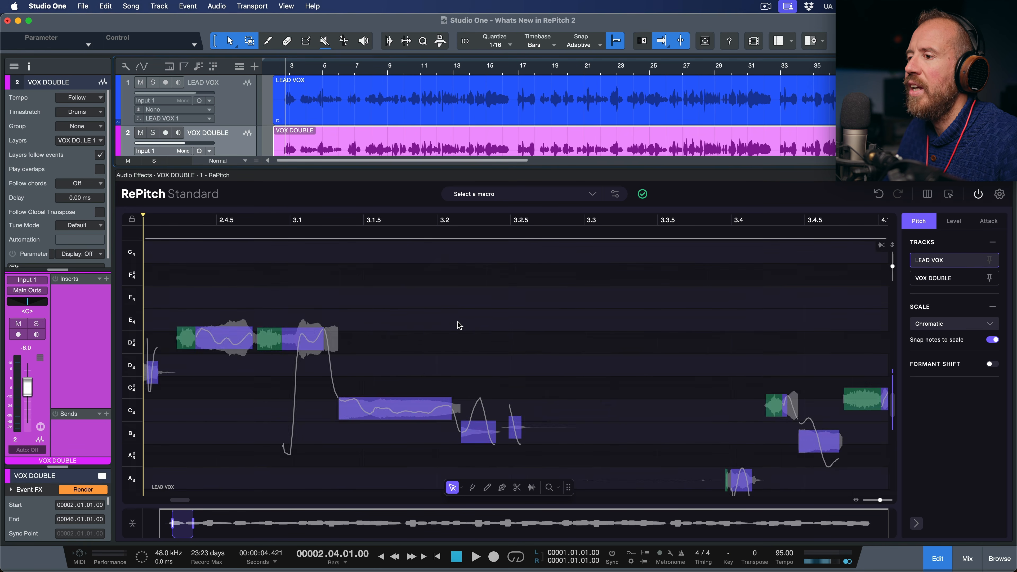
scroll(448, 314, "left", 6)
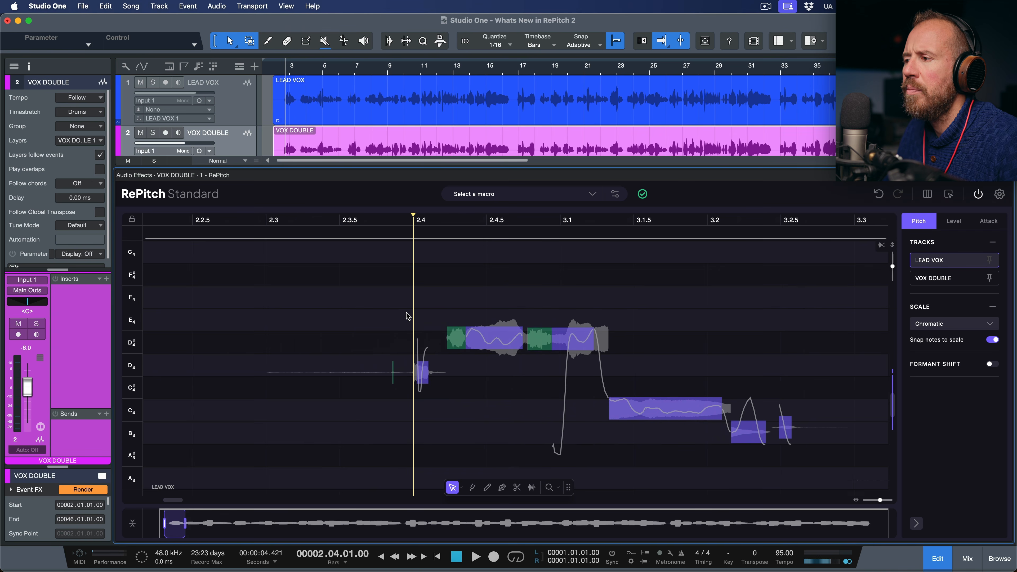
scroll(413, 313, "down", 2)
key("space")
key("space")
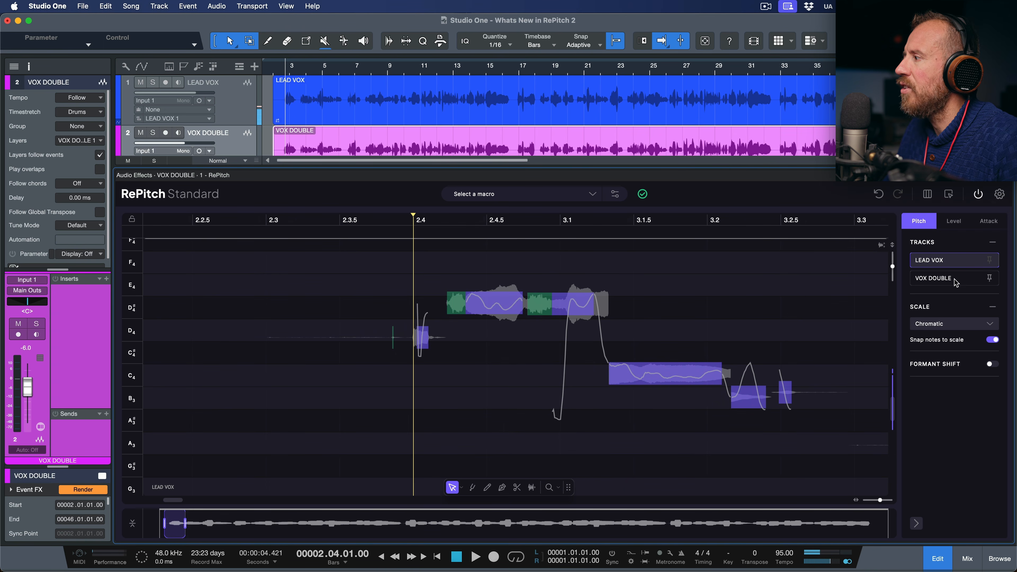
- Switch the RePitch editor back to VOX DOUBLE and audition the same opening phrase
left_click(946, 279)
scroll(461, 281, "up", 5)
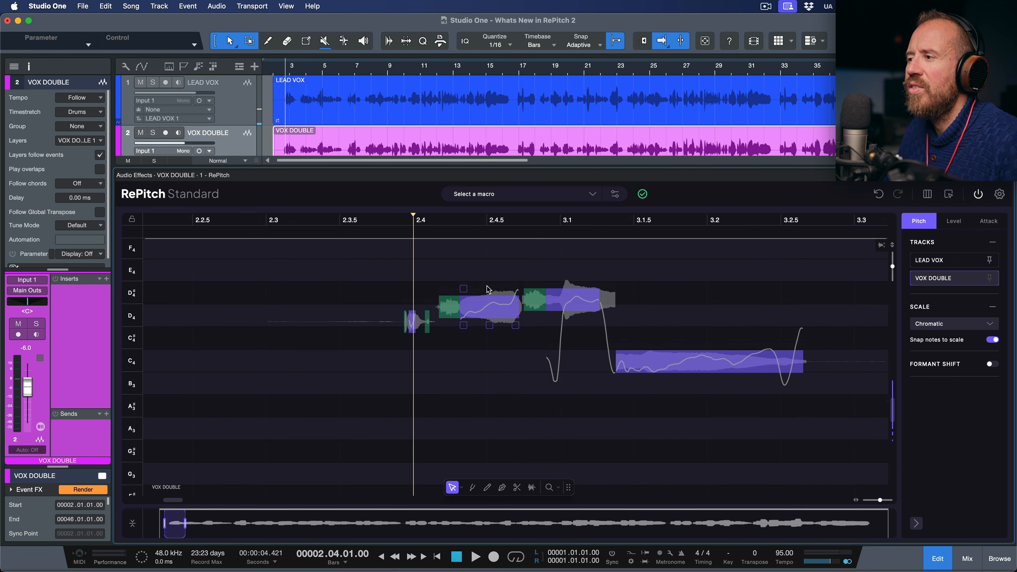
key("space")
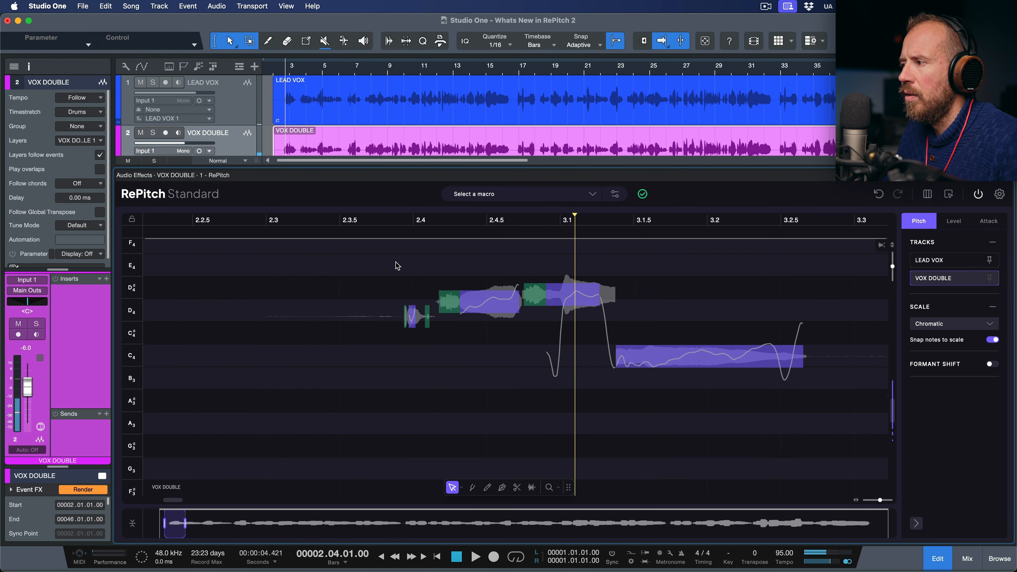
key("space")
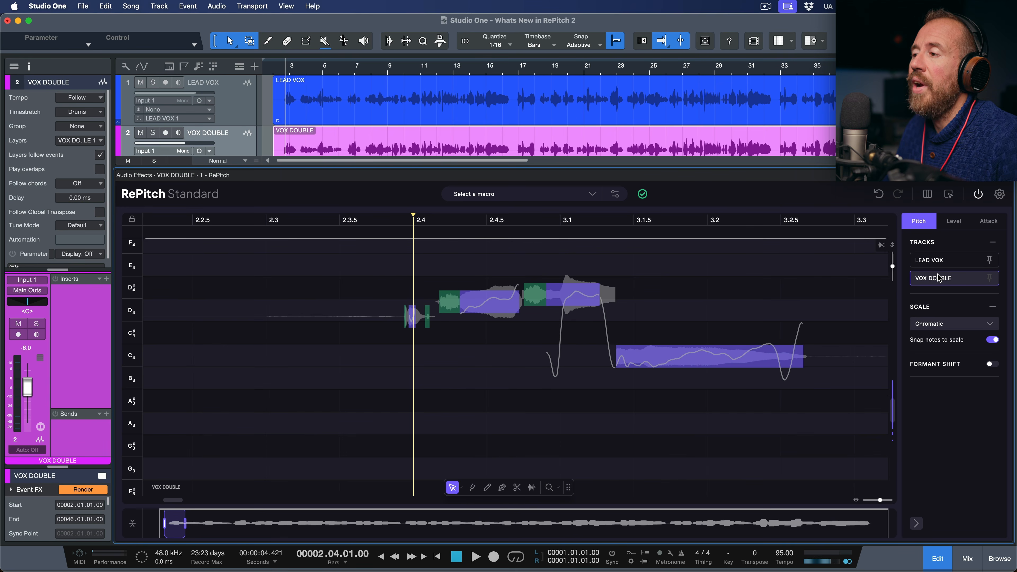
- Select the VOX HI HARM L and VOX HI HARM R events, solo both tracks and audition them
key("F2")
left_click_drag(321, 318, 481, 353)
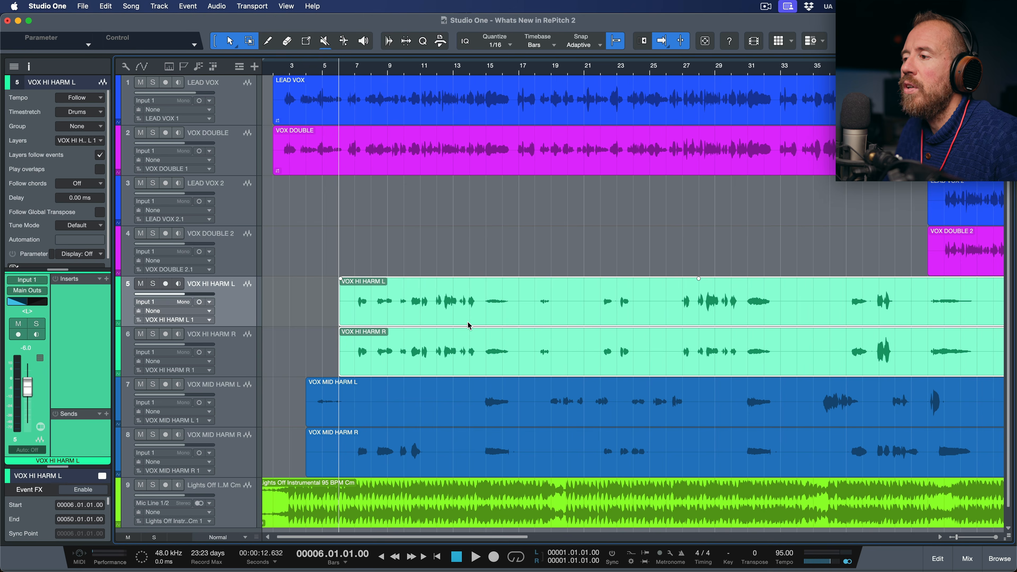
left_click(152, 283)
left_click(153, 334)
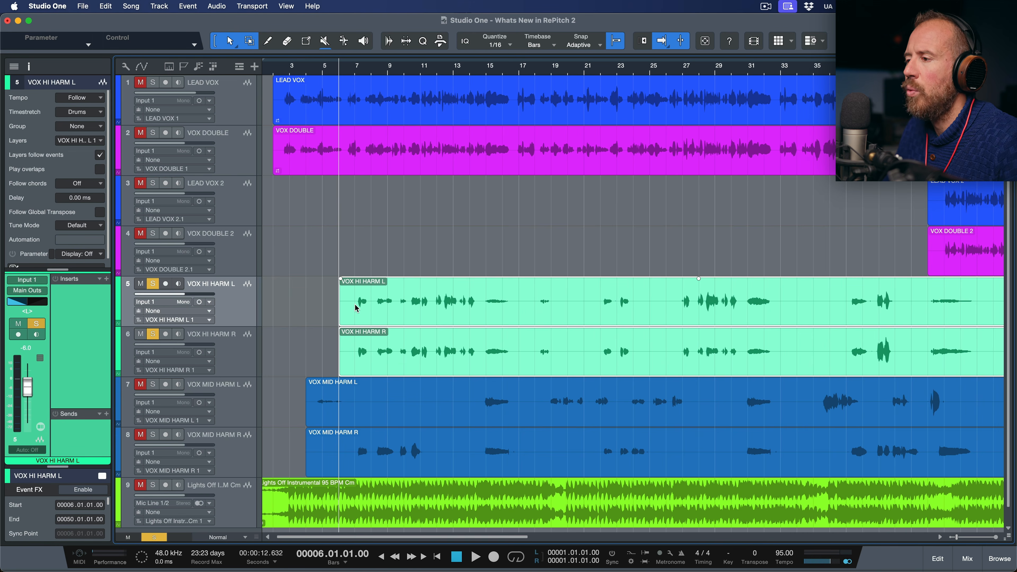
key("space")
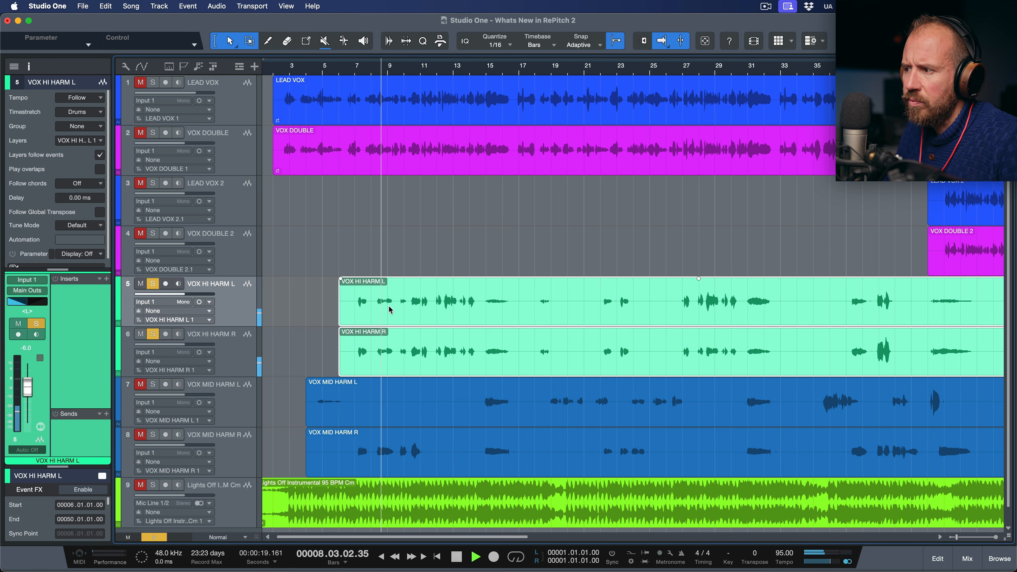
key("space")
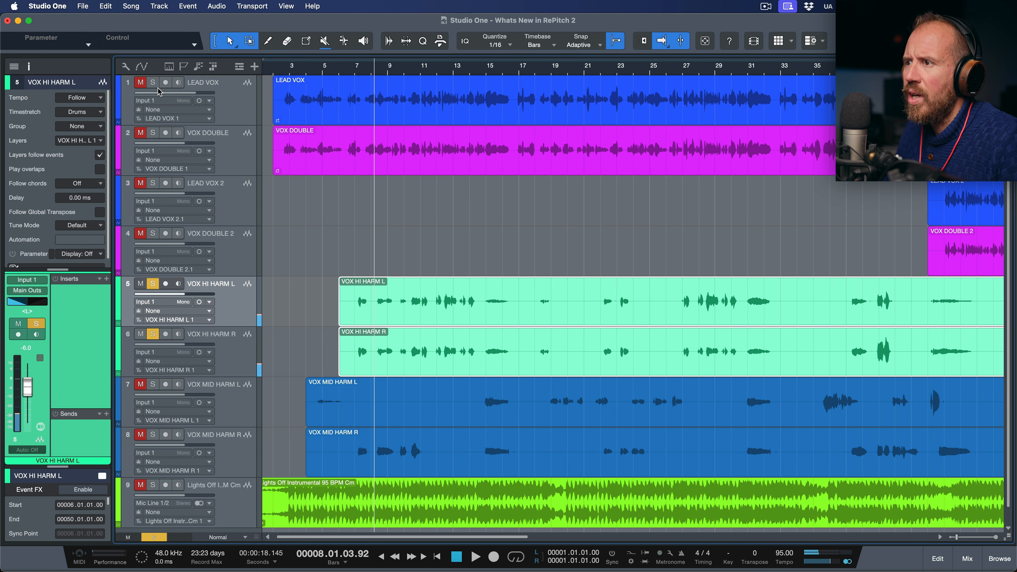
- Solo LEAD VOX together with the two high harmony tracks and audition the blend
left_click(153, 82)
key("space")
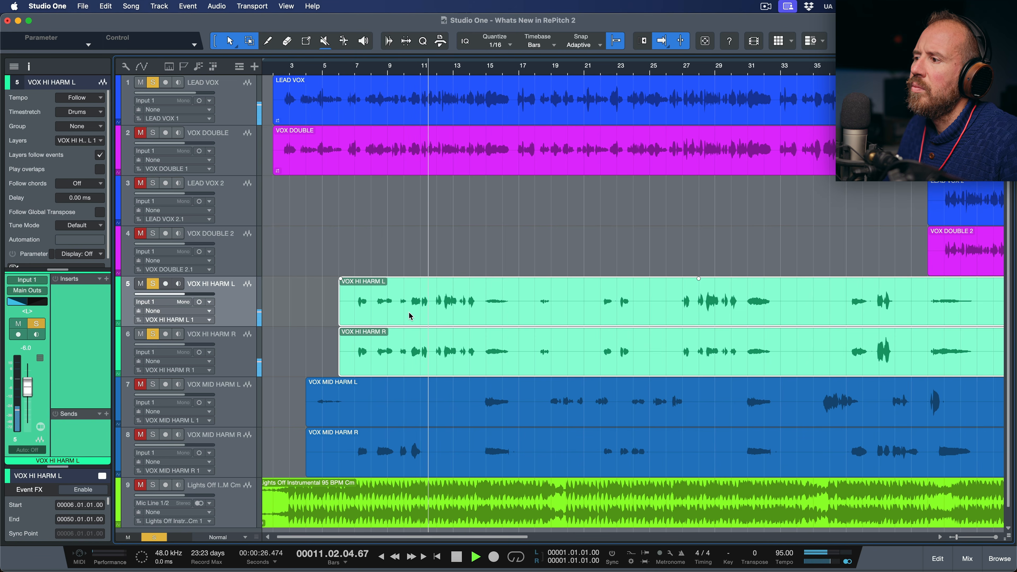
key("space")
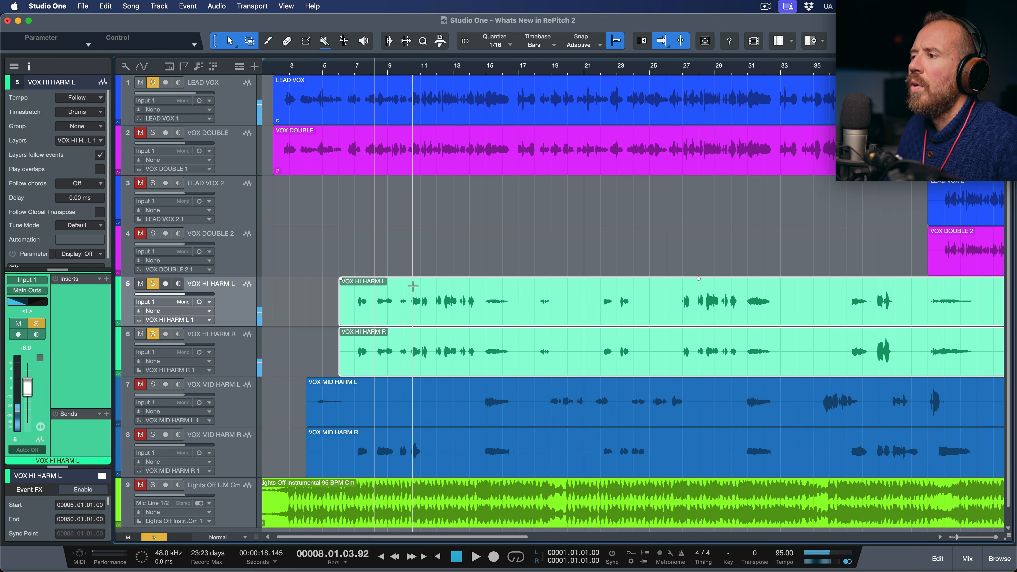
- Select both VOX HI HARM events from bar 6 and open them for editing with RePitch
left_click_drag(320, 322, 407, 345)
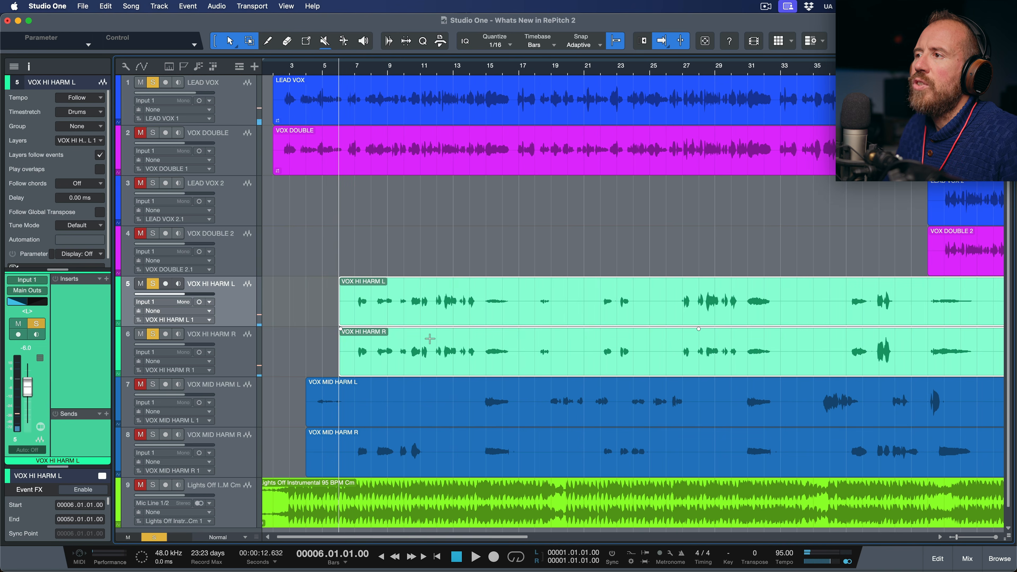
left_click(194, 8)
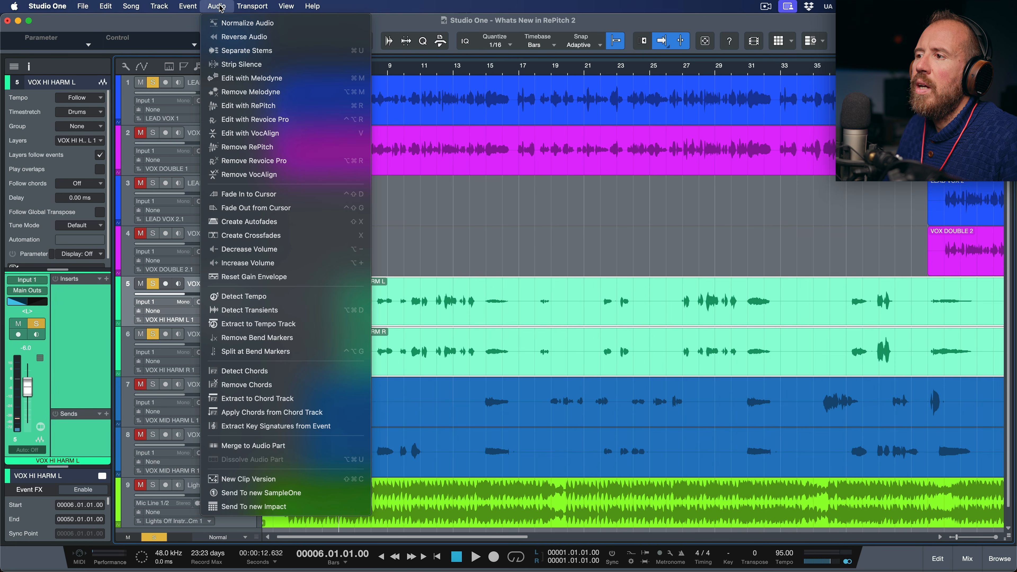
left_click(282, 111)
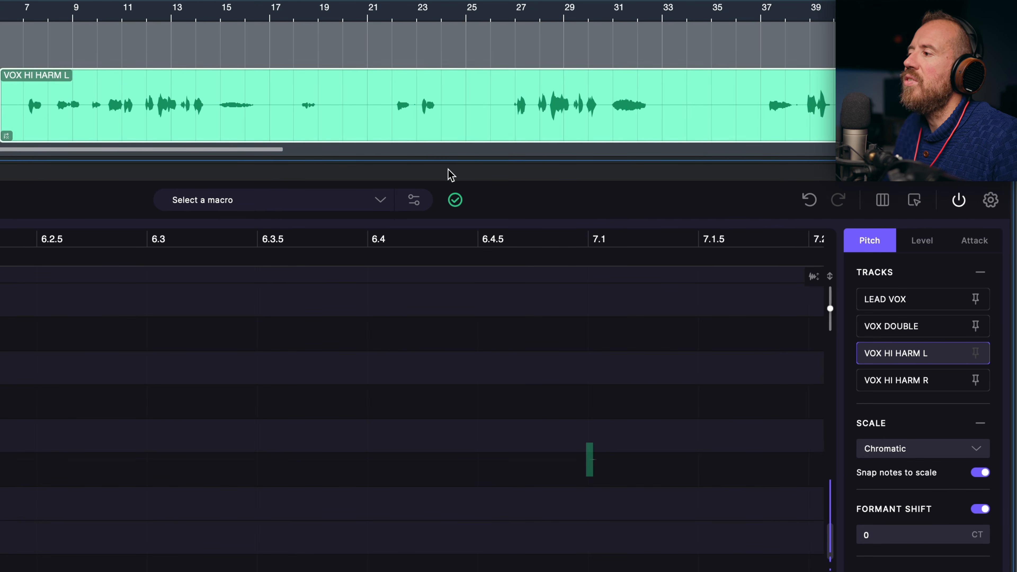
- Look over the Normal Pitch Range macros without applying one and dismiss the automatic scale detection suggestion
left_click(380, 200)
mouse_move(329, 296)
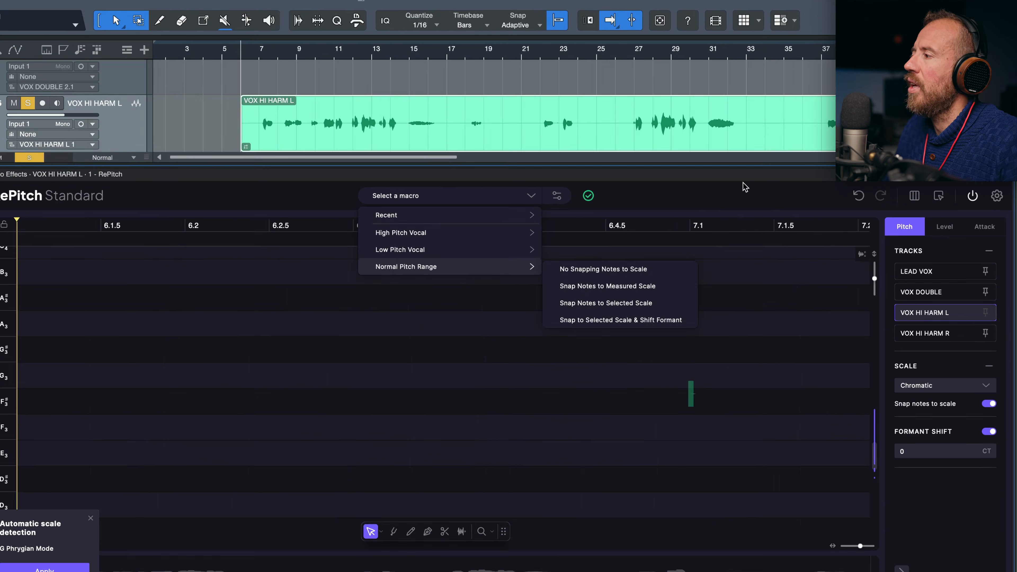
left_click(647, 202)
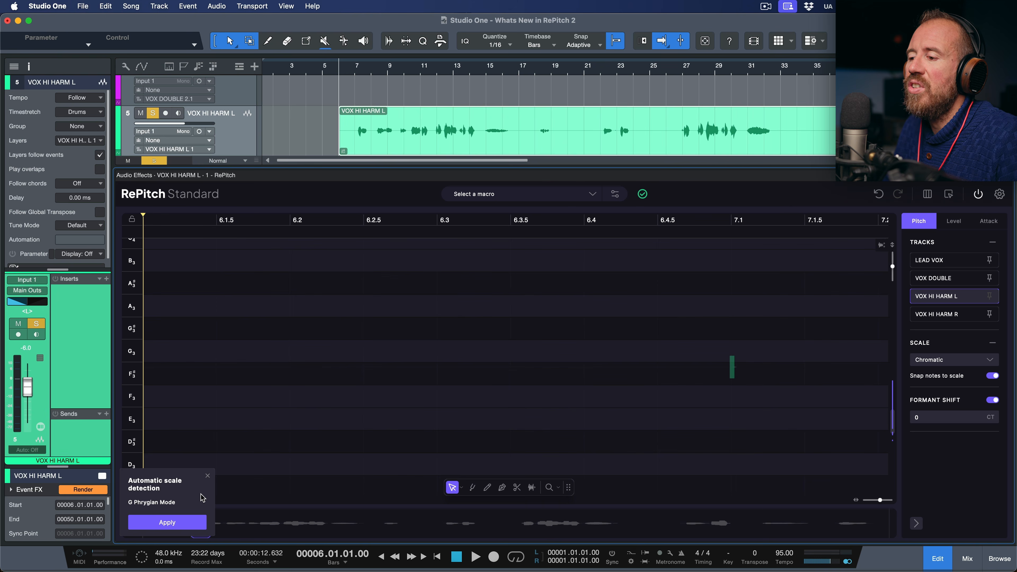
left_click(207, 476)
- Set the song position to 2.4 and show LEAD VOX's opening phrase in the RePitch editor
scroll(605, 380, "up", 5)
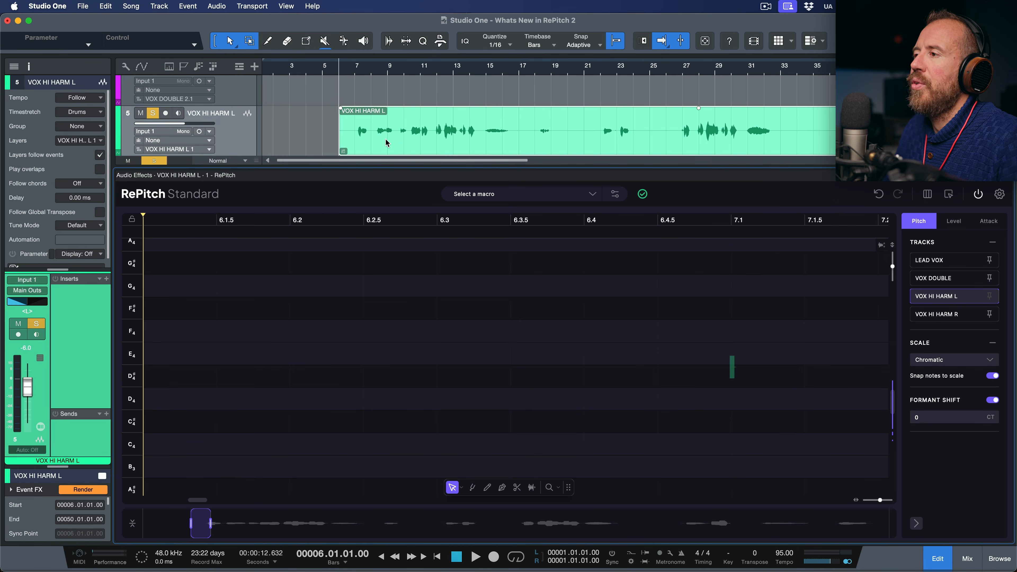
scroll(386, 143, "up", 5)
left_click(286, 72)
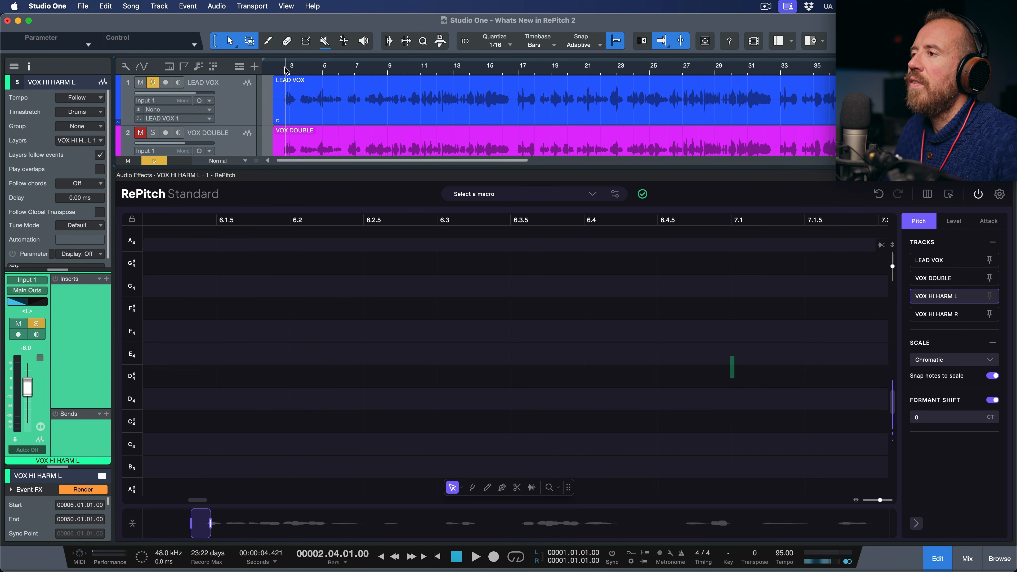
left_click(243, 106)
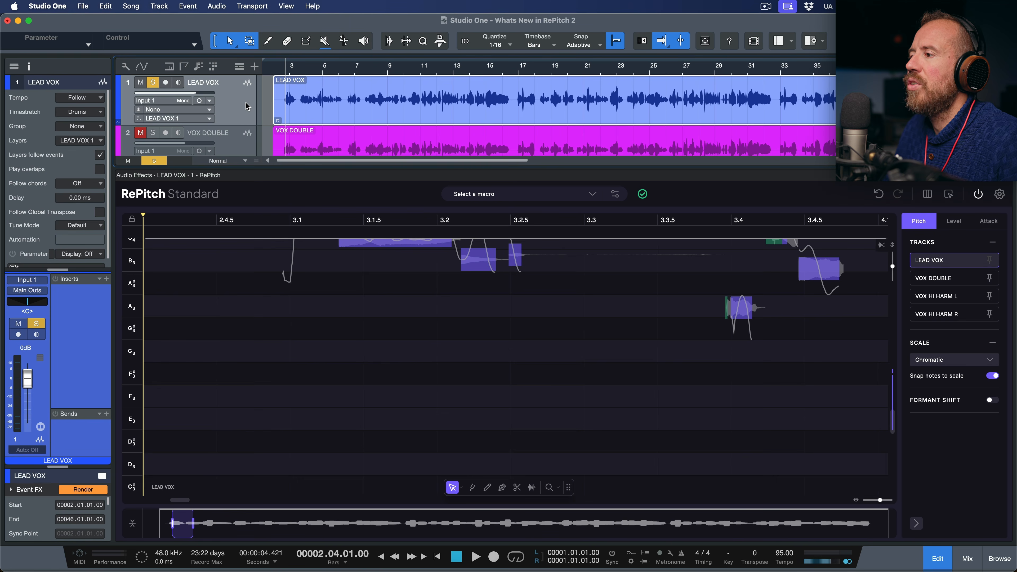
scroll(427, 363, "up", 5)
scroll(417, 340, "left", 5)
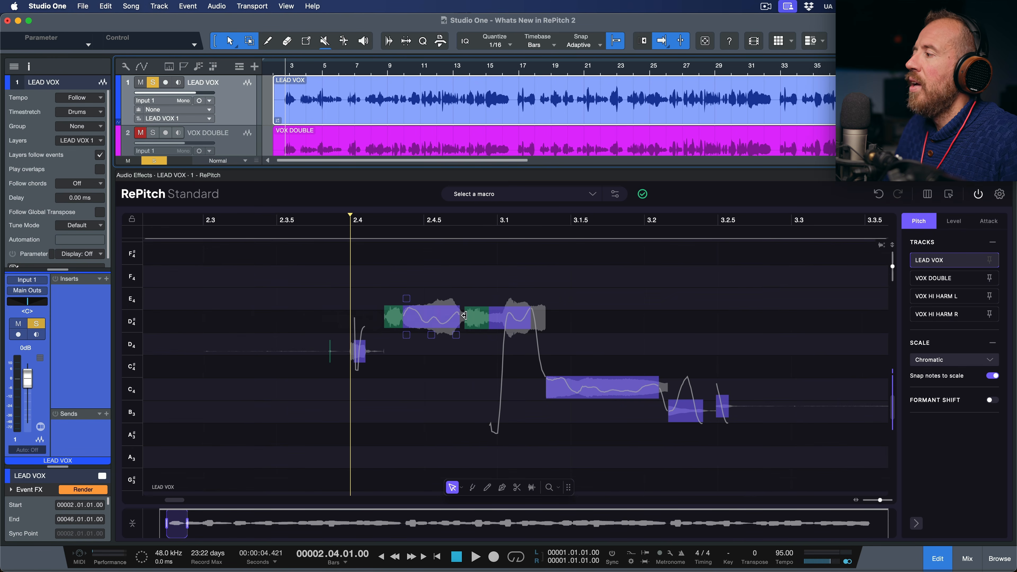
- Switch the RePitch editor to VOX DOUBLE and set LEAD VOX as the reference track to compare their notes
left_click(961, 283)
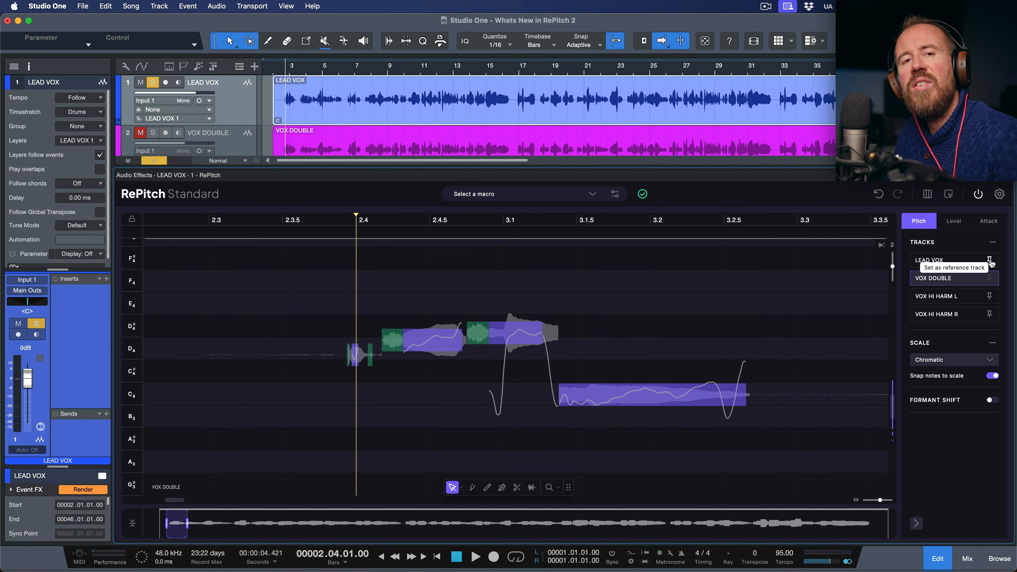
left_click(990, 261)
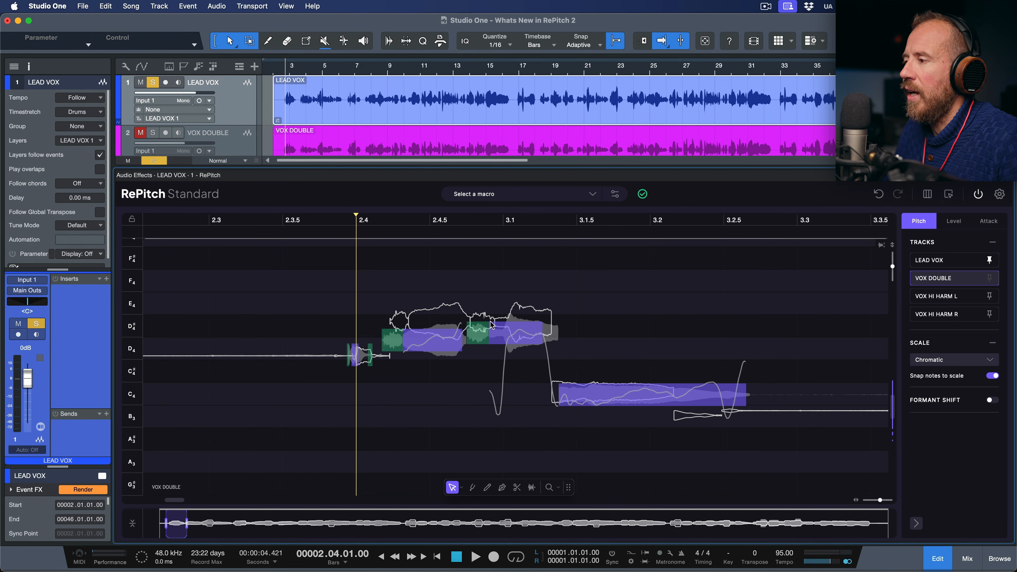
scroll(488, 324, "right", 5)
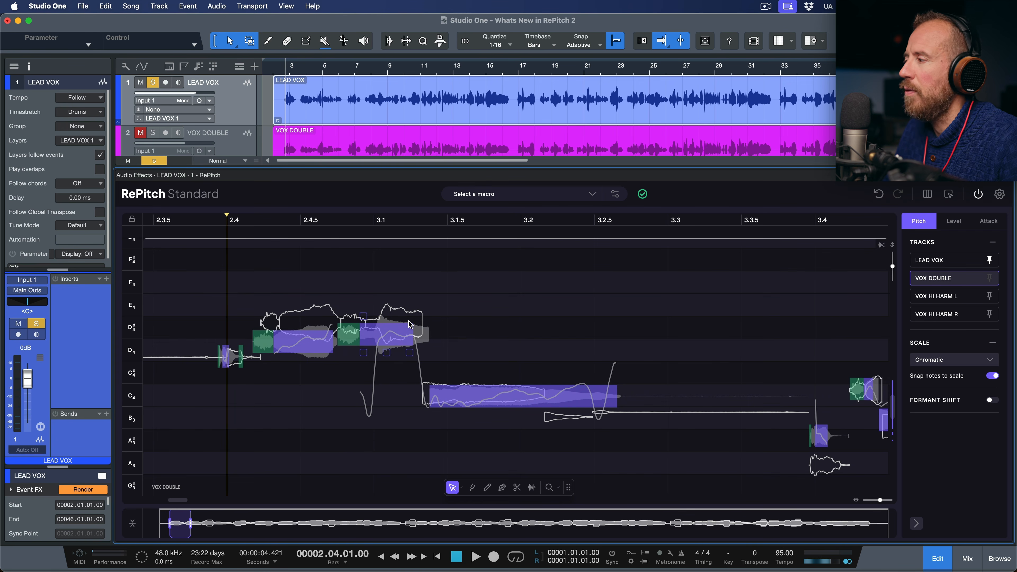
scroll(407, 325, "right", 15)
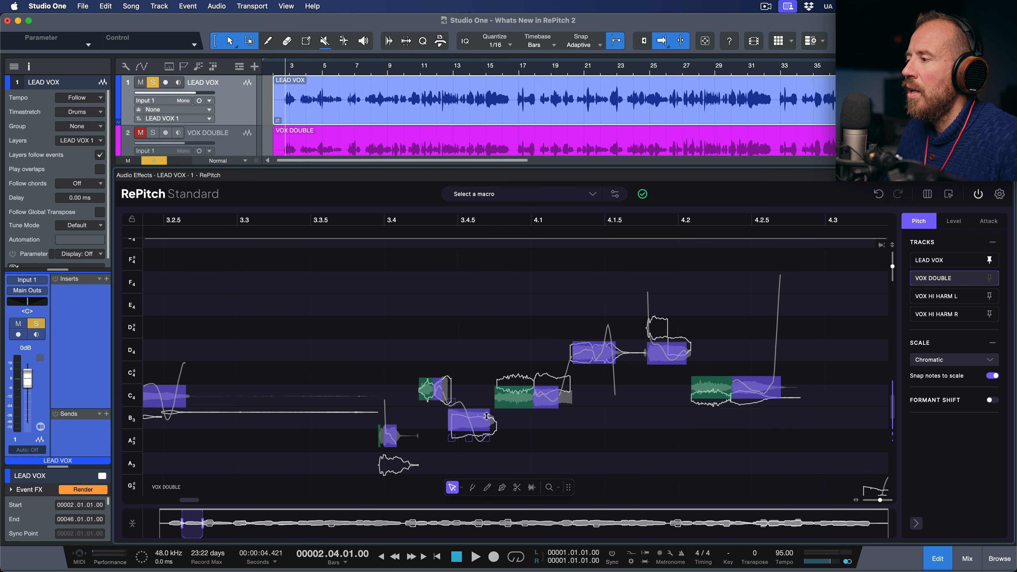
- Solo VOX DOUBLE alongside LEAD VOX and briefly audition both from just before 2.4
scroll(507, 380, "right", 5)
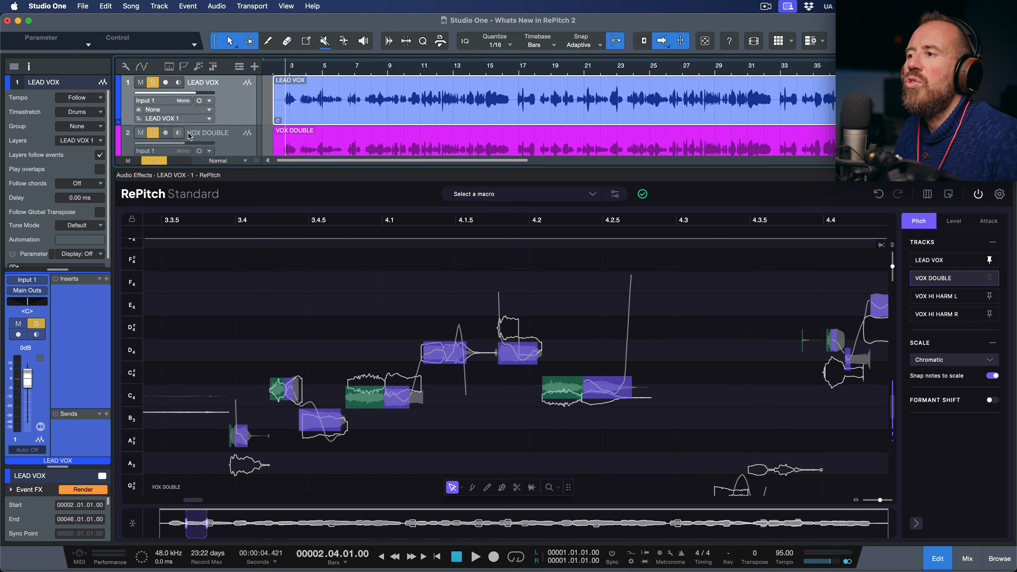
scroll(219, 114, "down", 8)
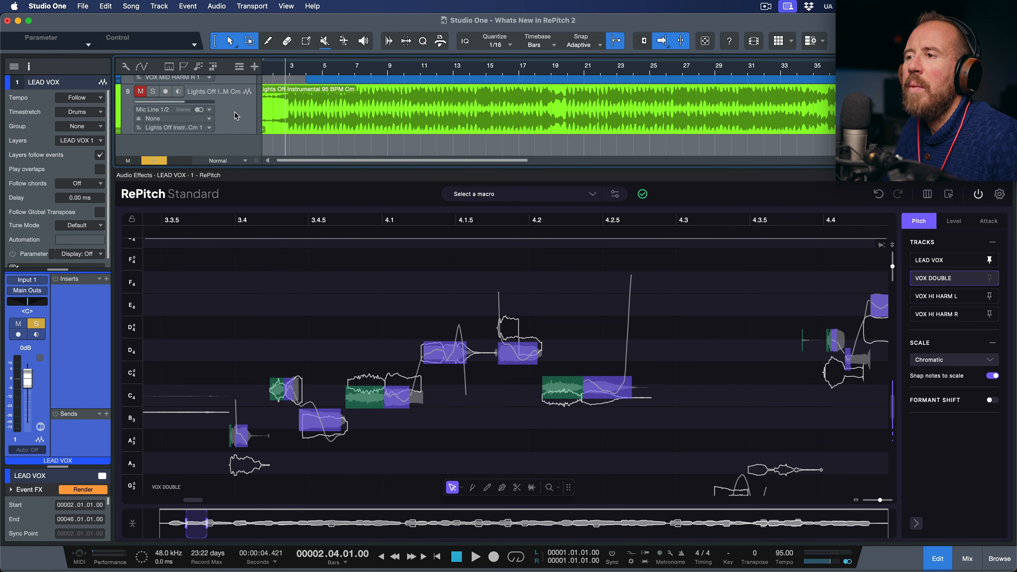
scroll(235, 122, "up", 8)
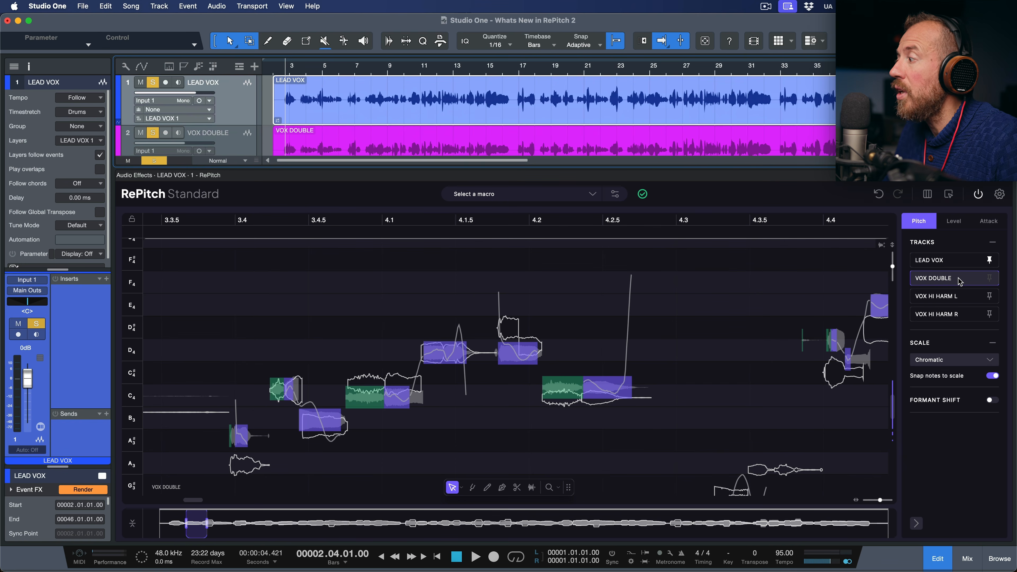
scroll(417, 323, "left", 5)
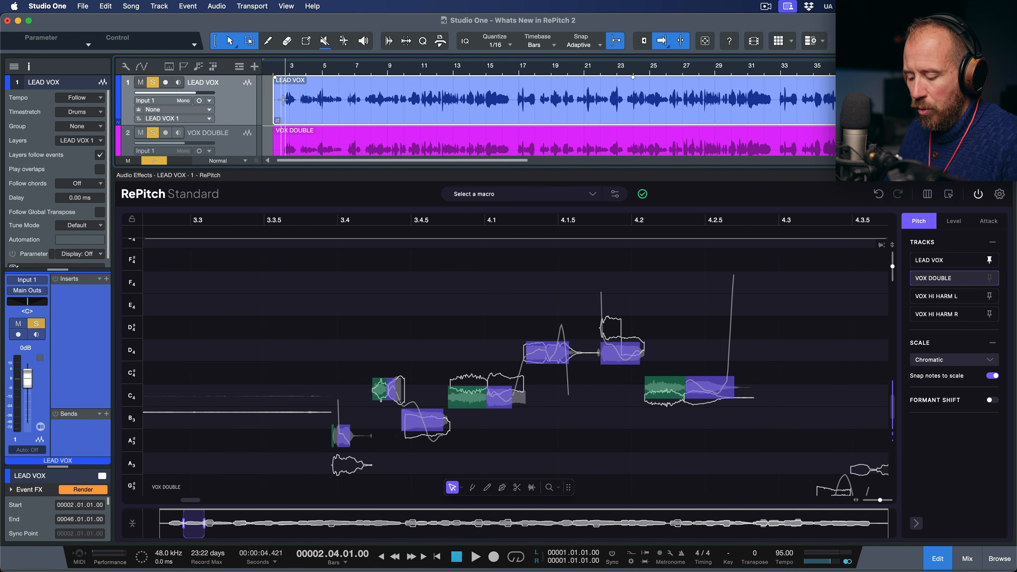
key("ctrl+space")
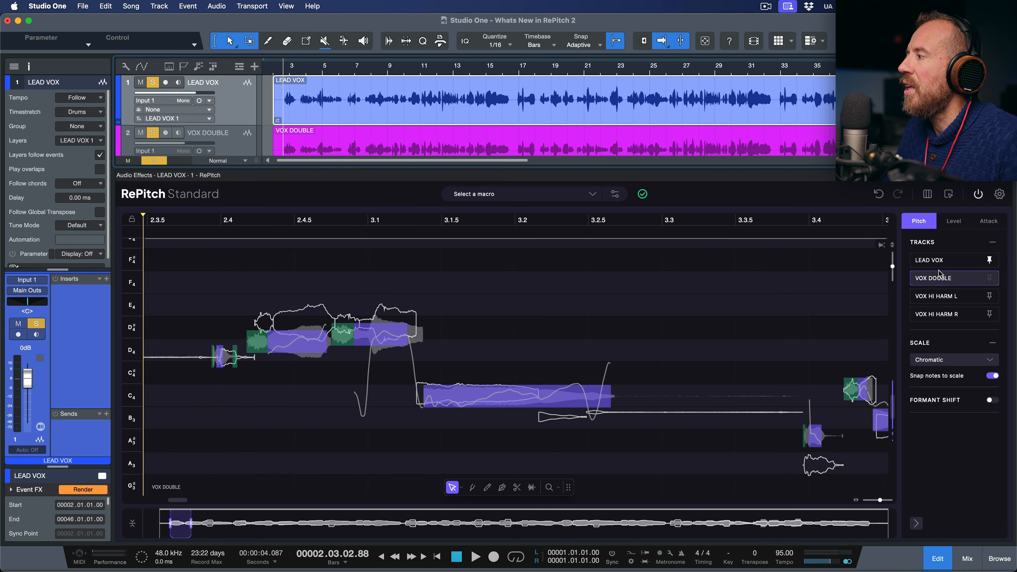
key("space")
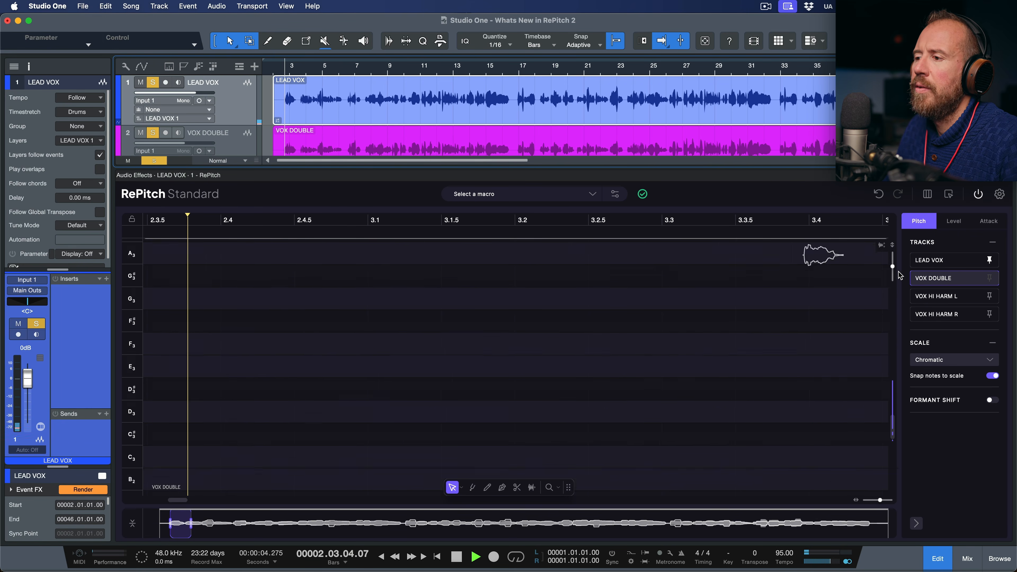
key("space")
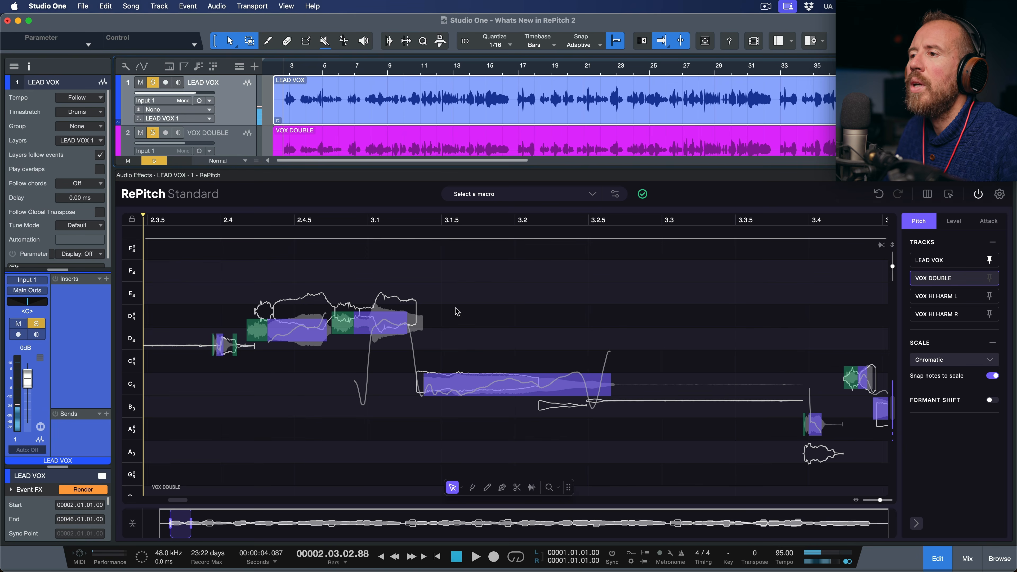
- Lock the RePitch view and widen its visible range to cover about bar 2.2 to bar 6.2
left_click(133, 220)
left_click_drag(563, 330, 596, 322)
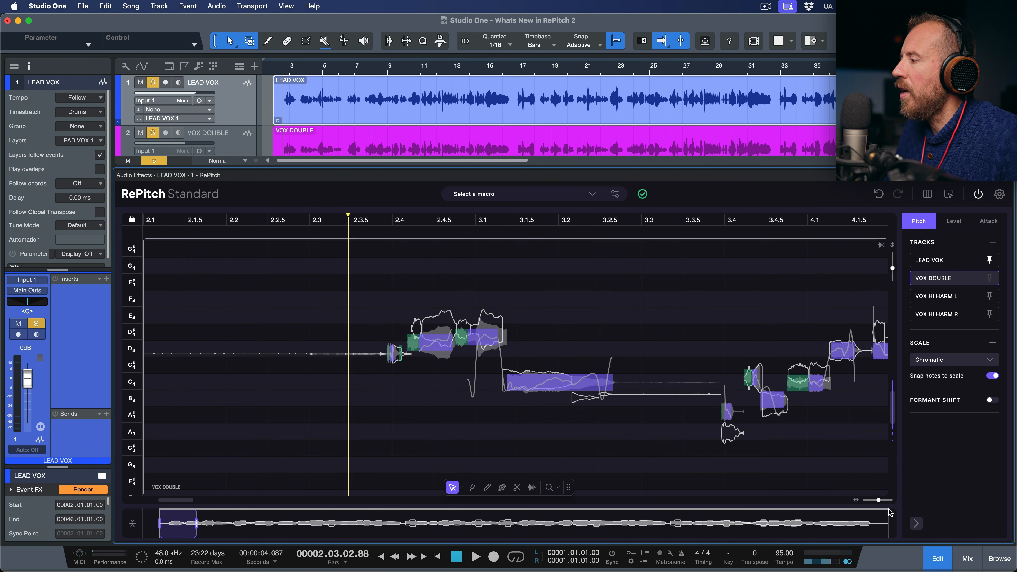
left_click_drag(879, 502, 880, 503)
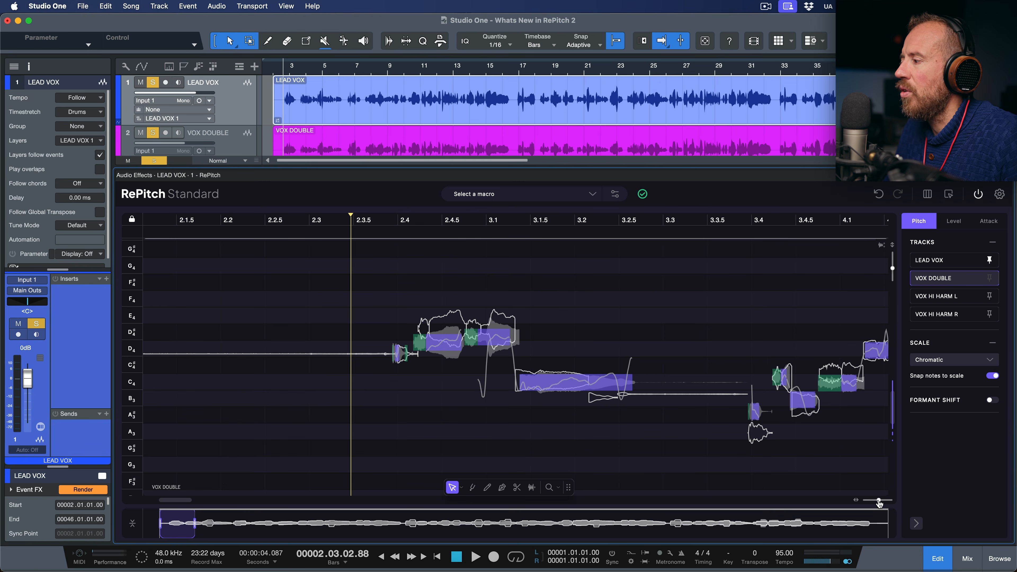
left_click_drag(194, 524, 226, 527)
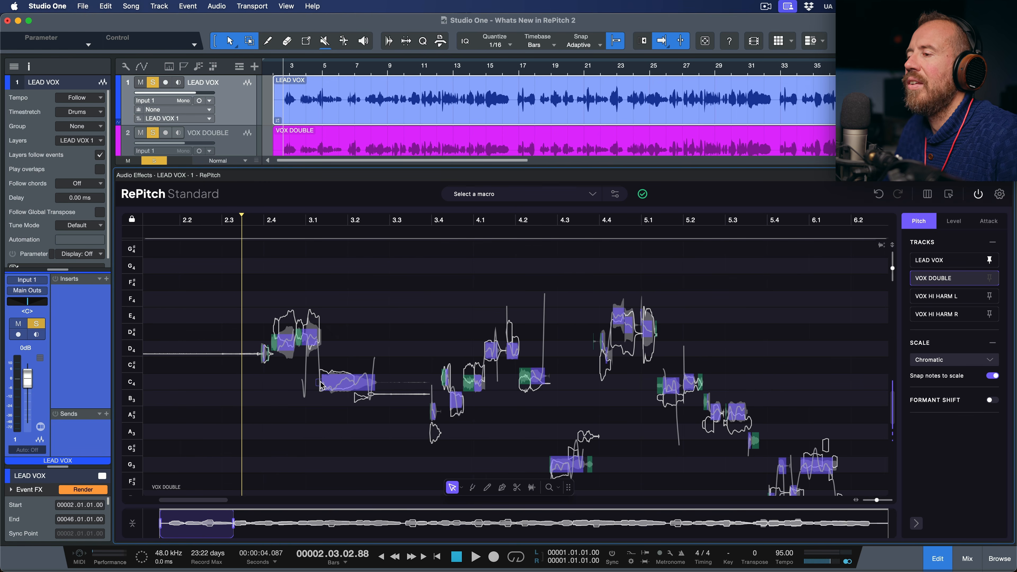
- Set the playback position just before 2.4 and audition both vocals through to about bar 5.4
left_click(255, 219)
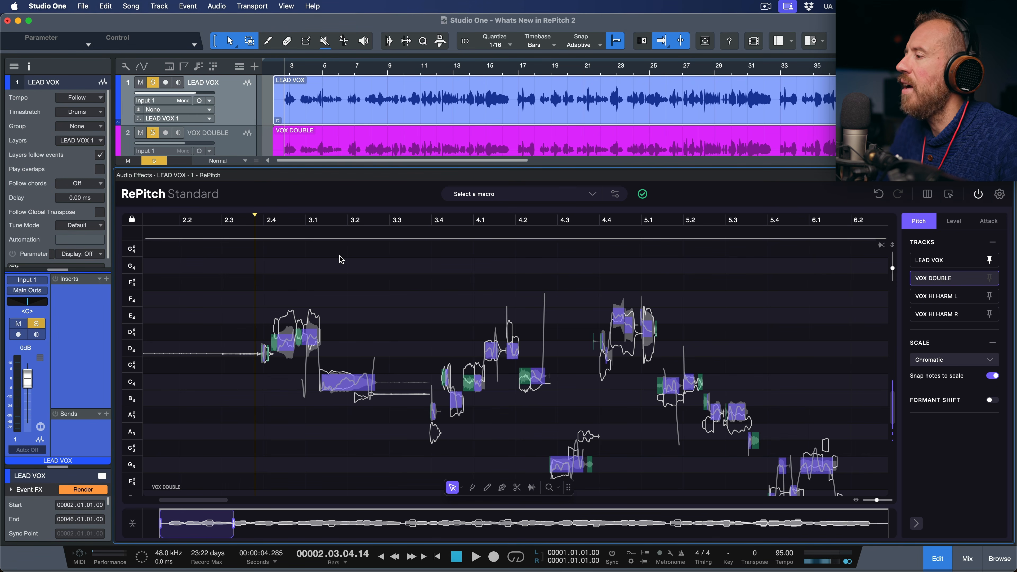
key("space")
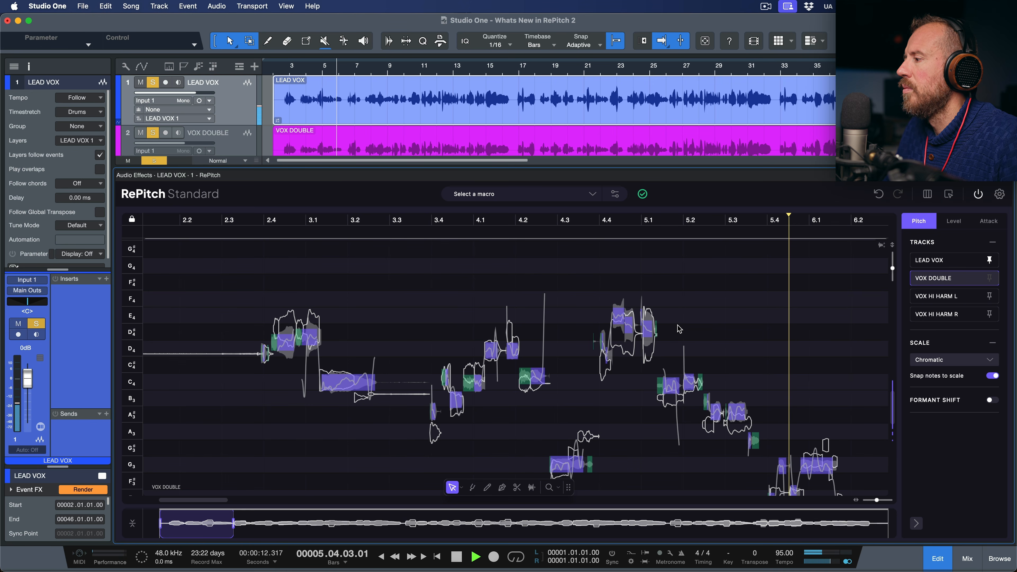
key("space")
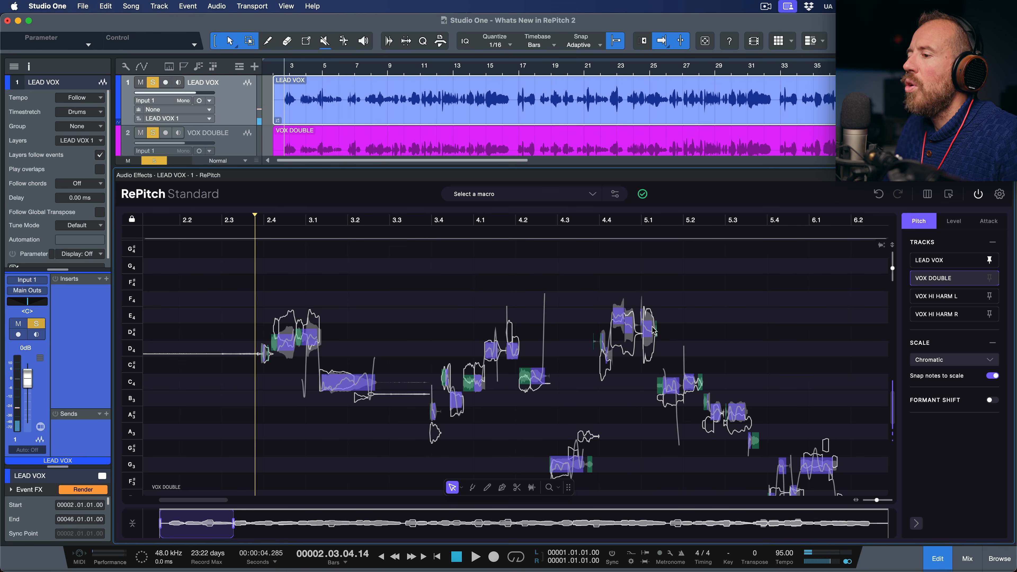
- Switch RePitch to the Attack view and examine VOX DOUBLE's attacks against the LEAD VOX reference
scroll(428, 339, "up", 3)
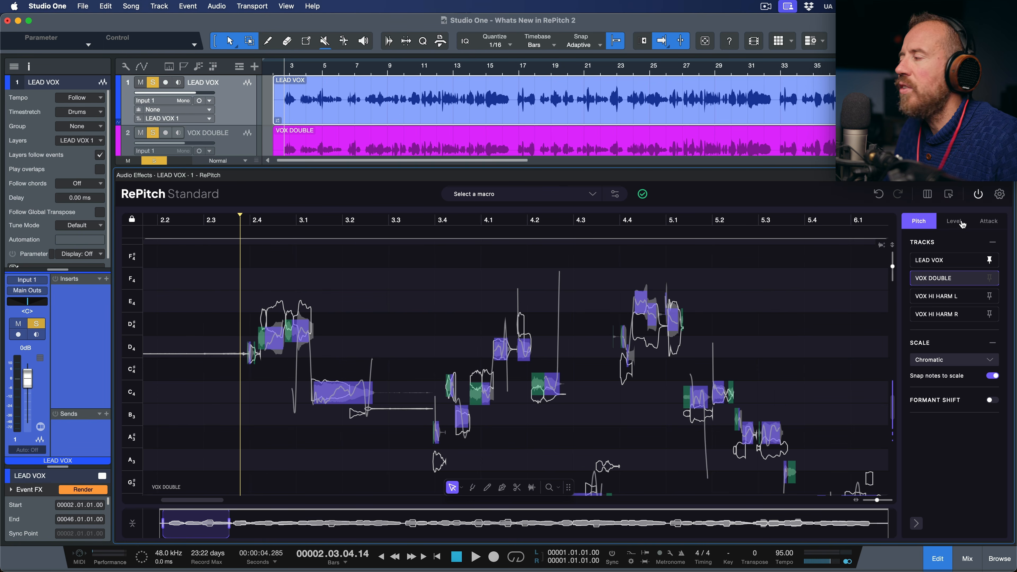
left_click(991, 221)
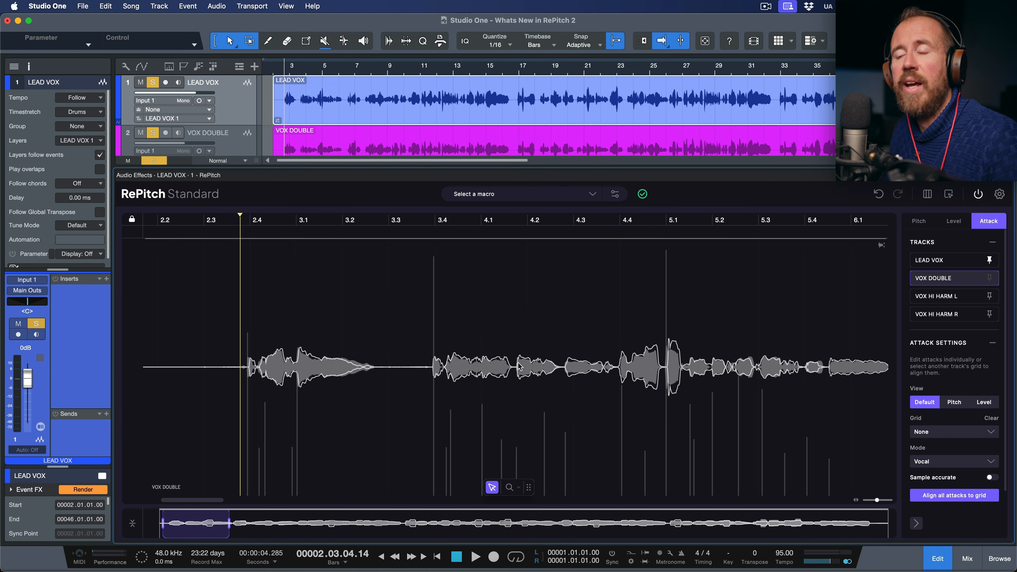
scroll(519, 367, "right", 10)
scroll(585, 367, "left", 6)
scroll(653, 352, "left", 3)
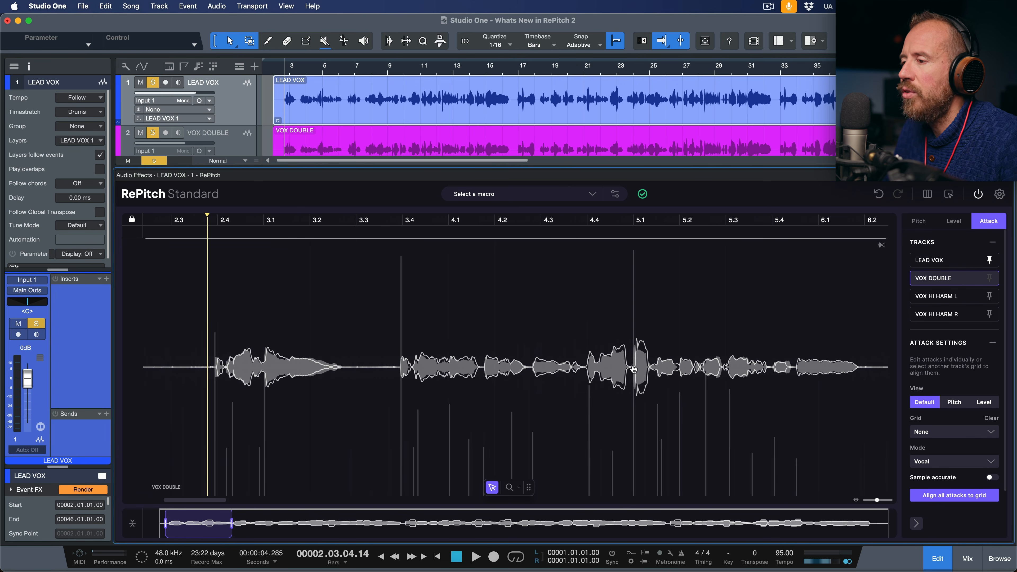
- Audition LEAD VOX and VOX DOUBLE from just before 2.4 while comparing their attacks
key("space")
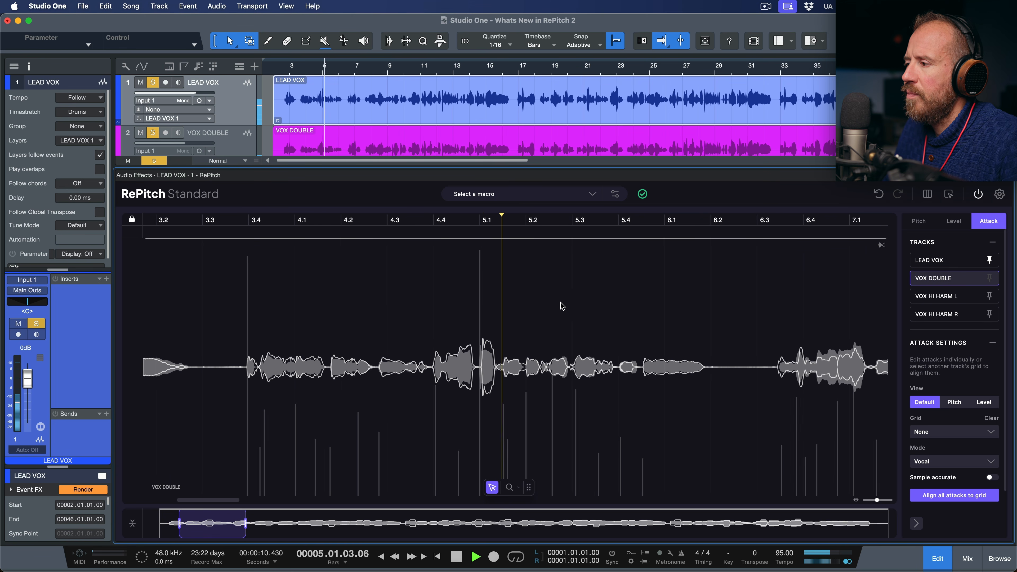
key("space")
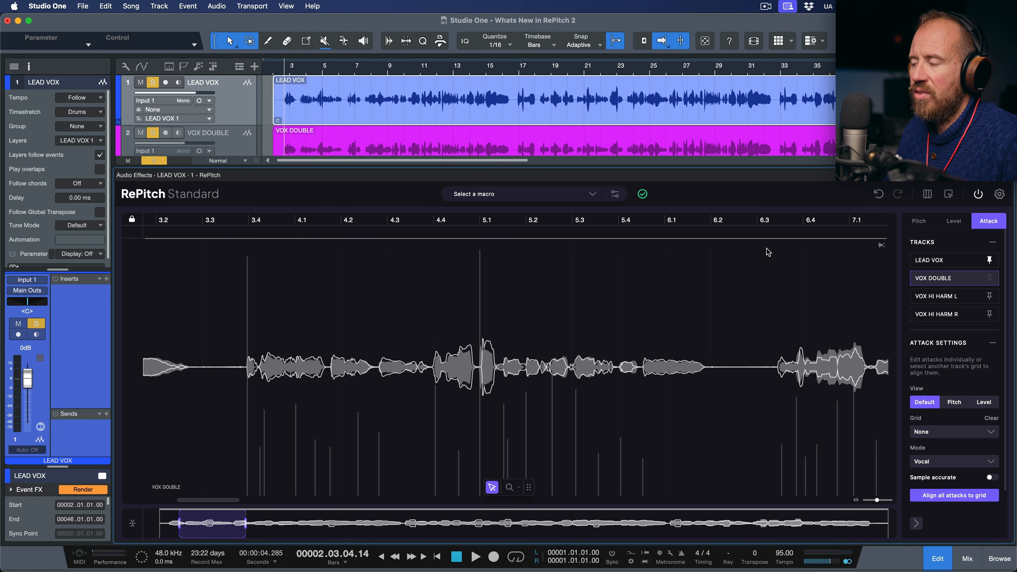
- Open VOX HI HARM L from the arrangement for RePitch editing and pin LEAD VOX as its reference
key("F2")
left_click(355, 311)
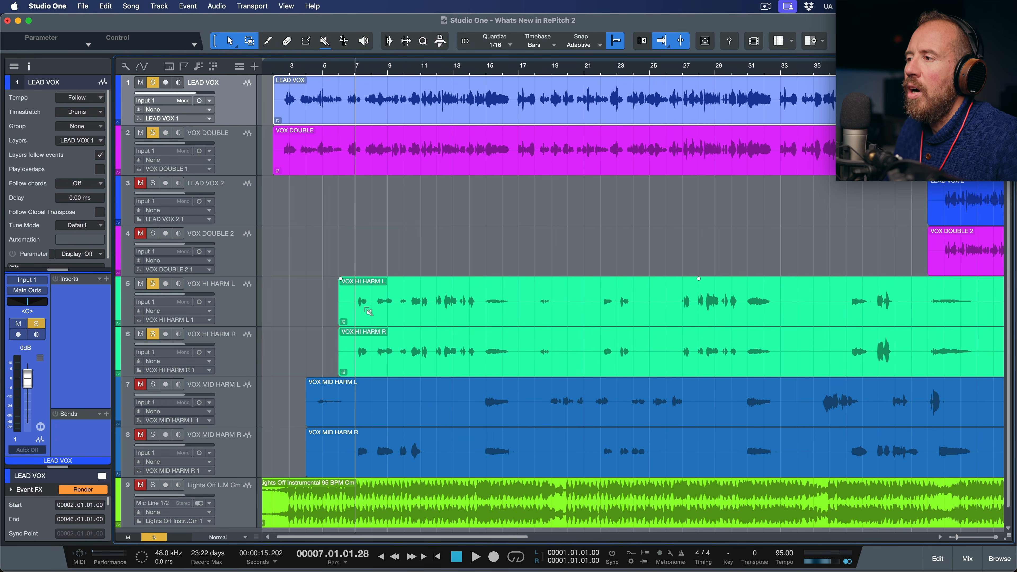
double_click(412, 320)
scroll(582, 308, "right", 2)
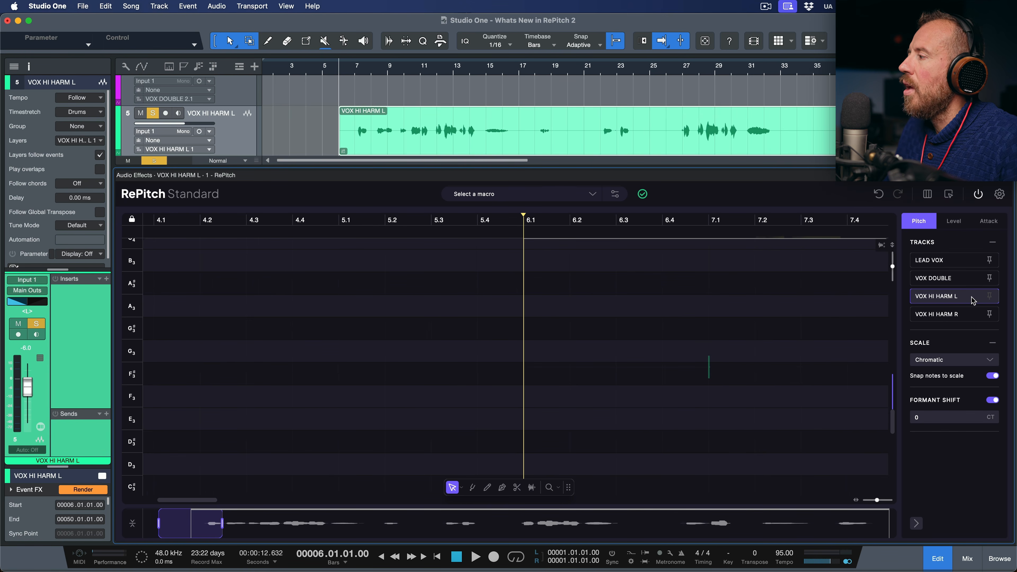
left_click(989, 260)
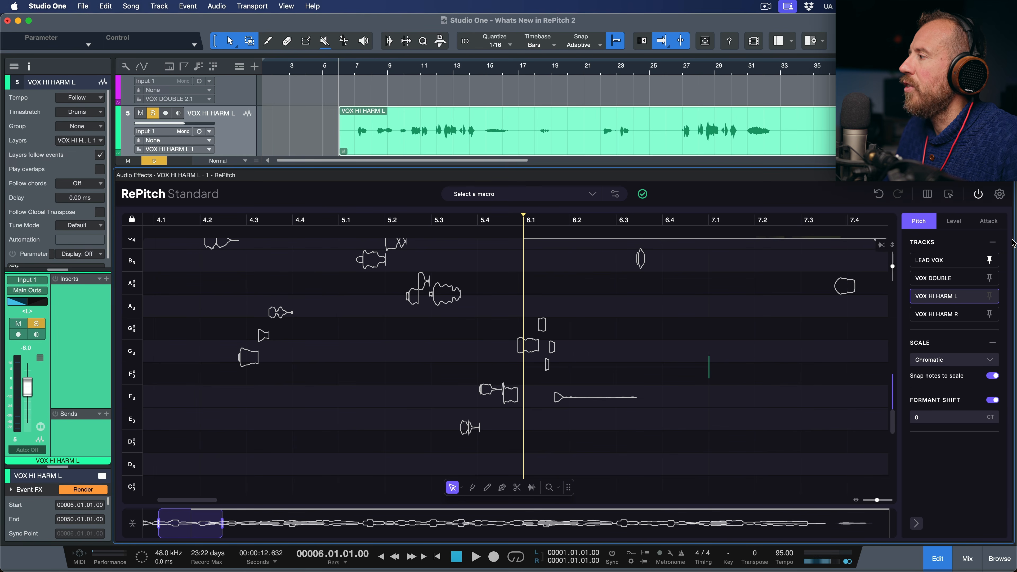
- Switch to the Attack view and examine VOX HI HARM L's attacks against the LEAD VOX reference from about bar 7 to bar 13
left_click(990, 221)
scroll(438, 314, "right", 5)
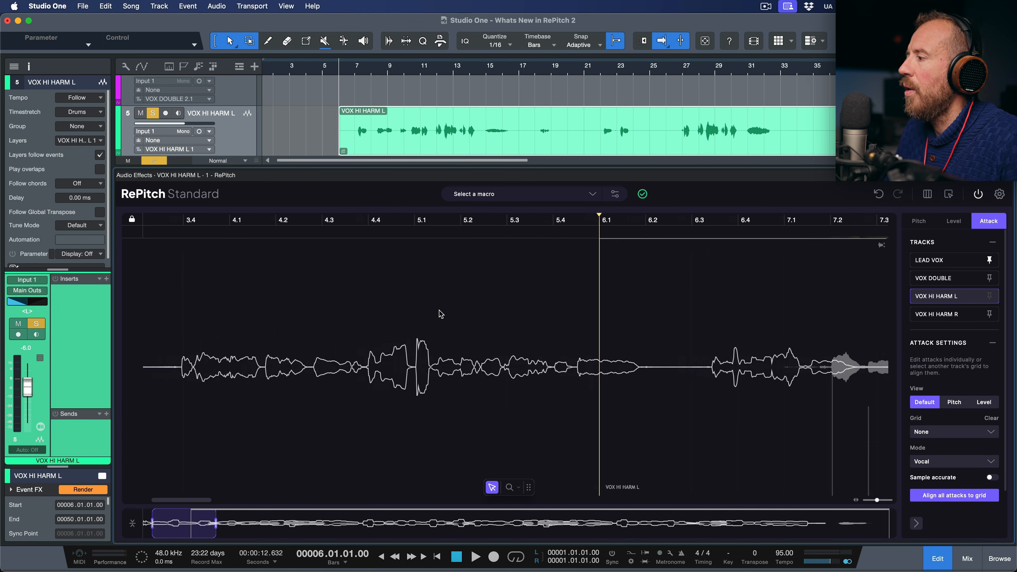
scroll(441, 313, "right", 5)
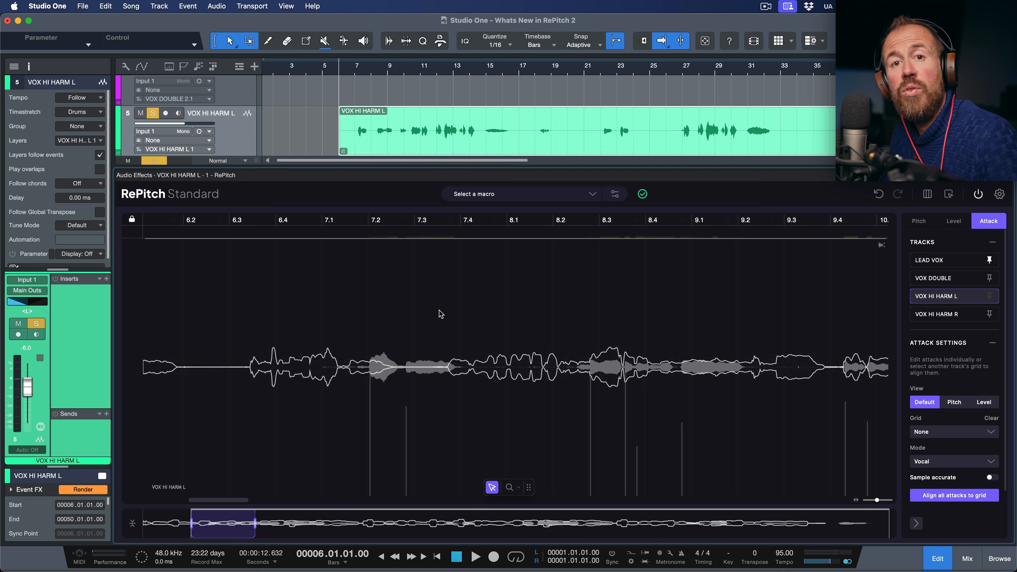
scroll(488, 323, "right", 1)
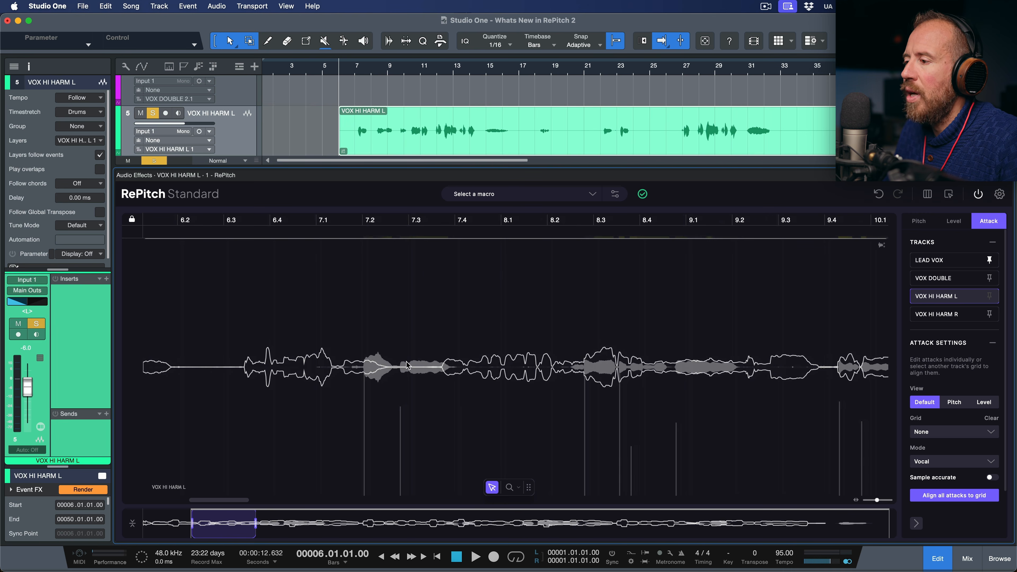
scroll(392, 369, "right", 2)
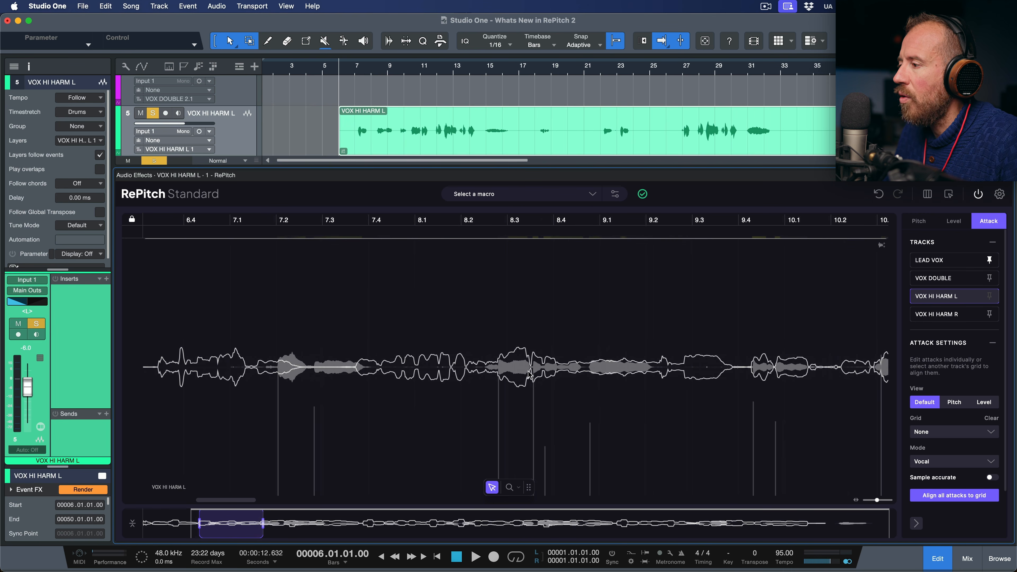
scroll(528, 374, "right", 2)
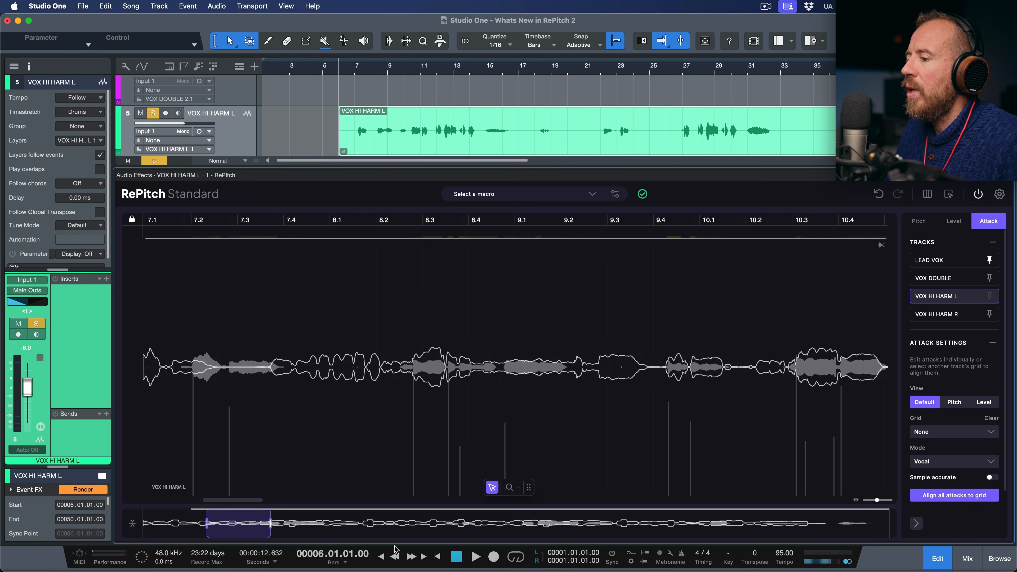
mouse_move(271, 523)
left_mouse_down()
mouse_move(238, 528)
mouse_move(290, 528)
left_mouse_up()
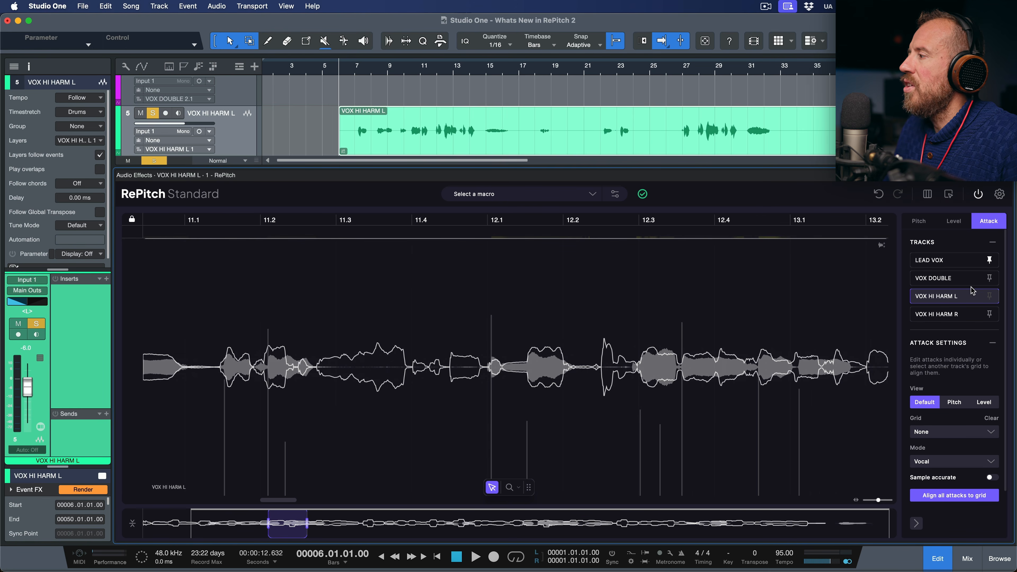
- Pin VOX HI HARM R in place of LEAD VOX as the reference and compare both harmonies' attacks back to about 7.4
left_click(990, 260)
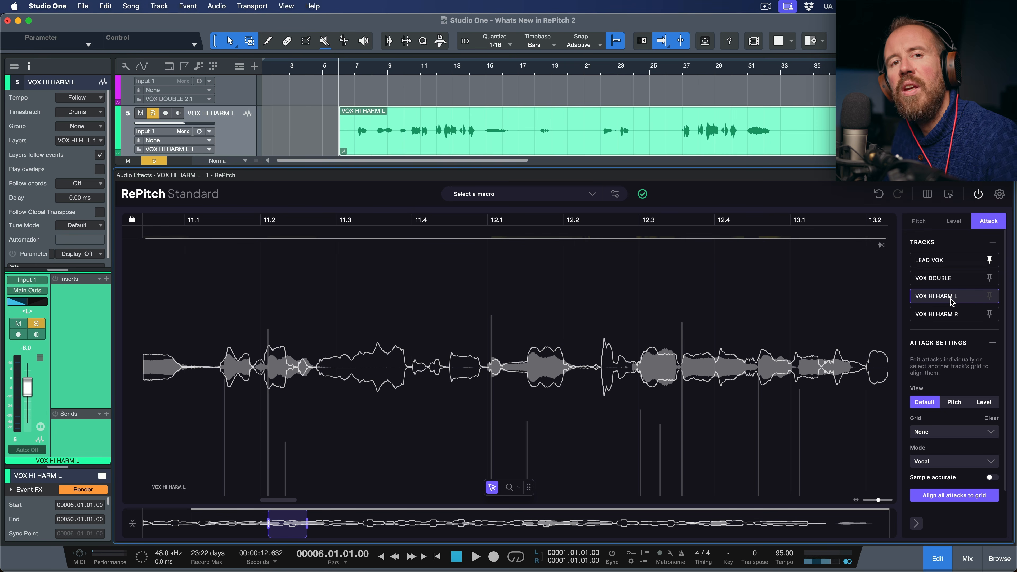
left_click(990, 315)
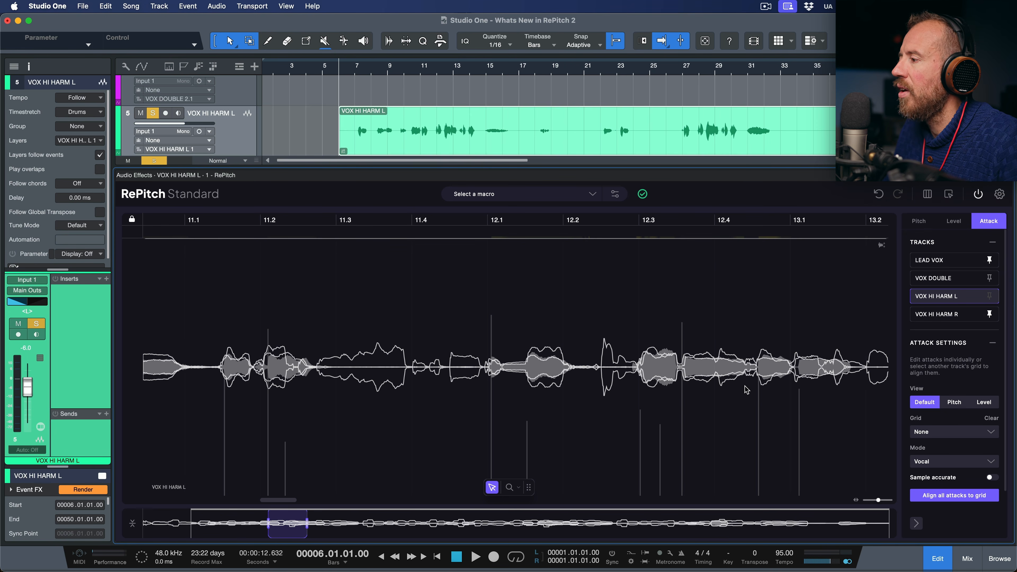
left_click(990, 262)
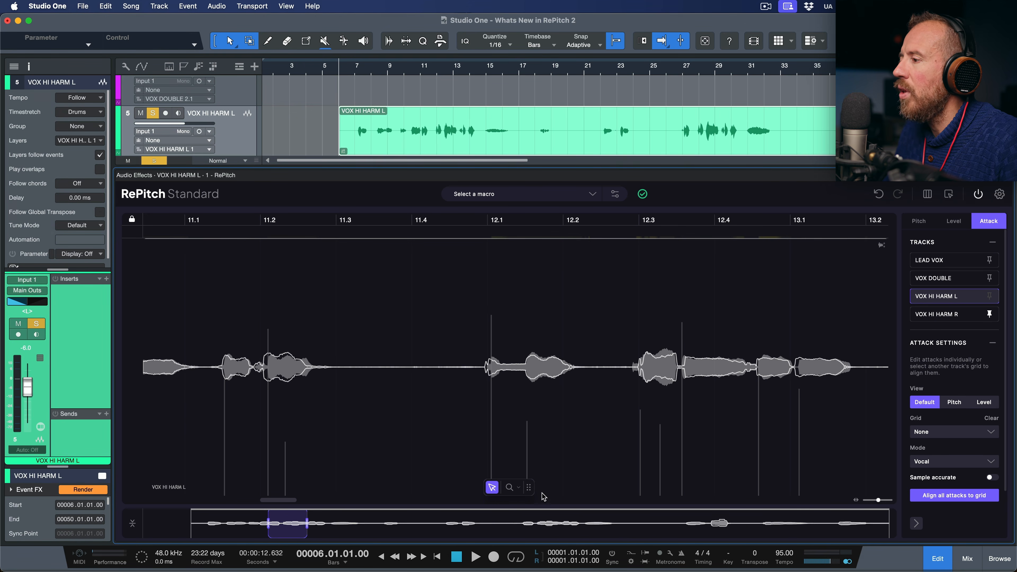
scroll(483, 440, "left", 3)
scroll(483, 440, "left", 10)
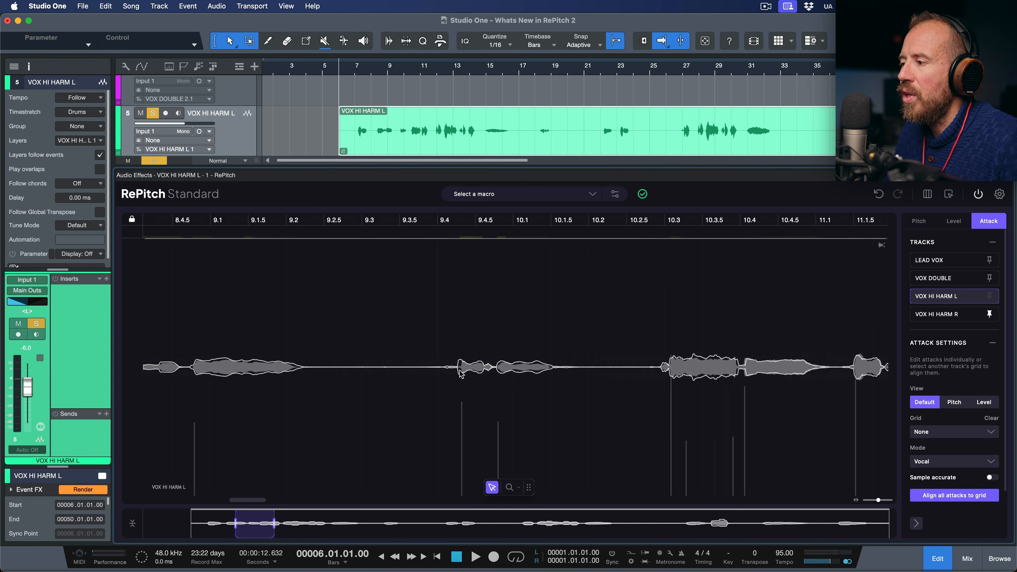
scroll(464, 387, "left", 8)
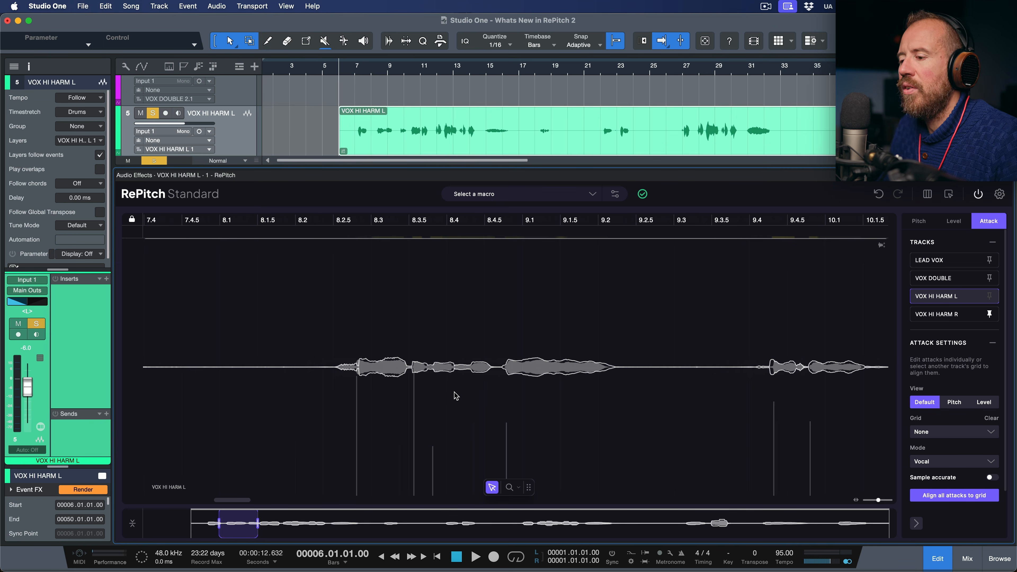
- Check VOX HI HARM L against the VOX HI HARM R reference in the Level and Pitch views, ending back on the Attack view
left_click(955, 221)
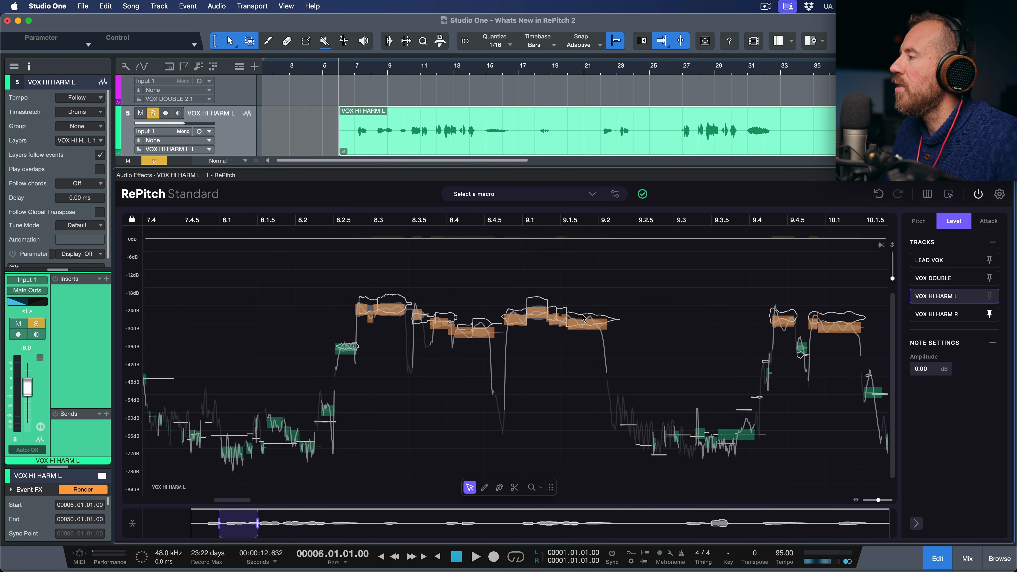
left_click(923, 226)
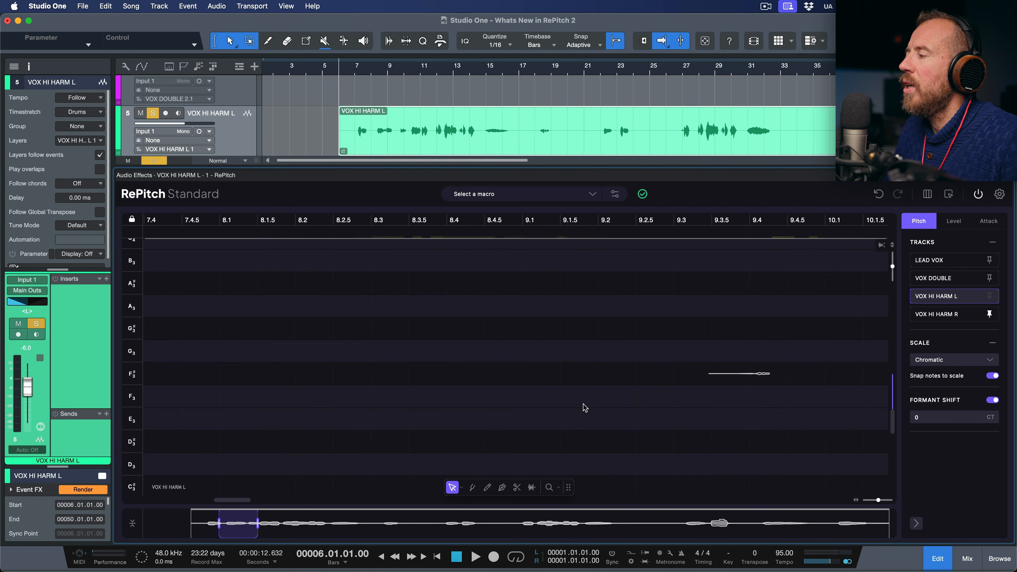
left_click(989, 221)
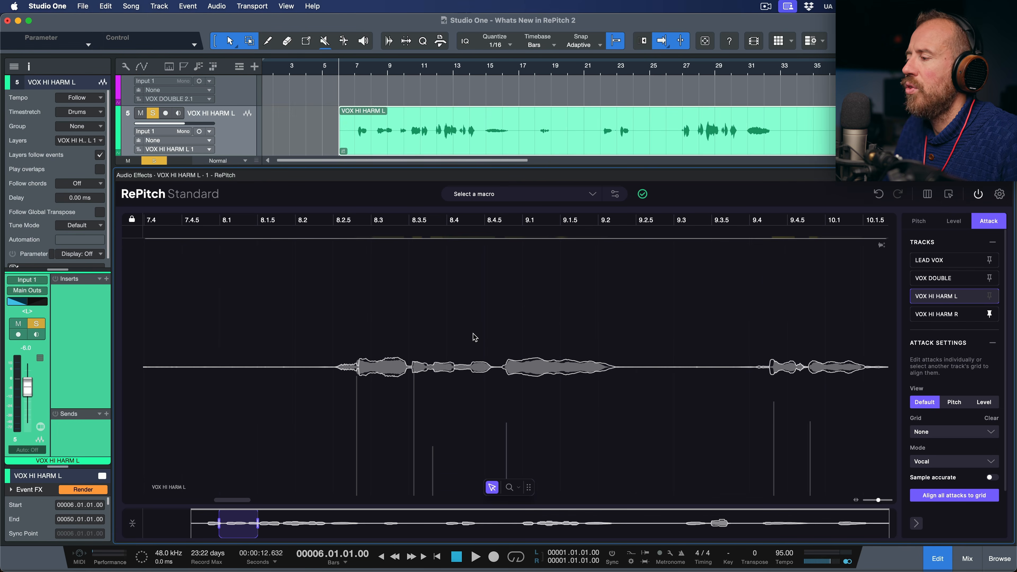
- Return to the arrangement, open LEAD VOX for RePitch editing and switch to the Pitch view
key("F2")
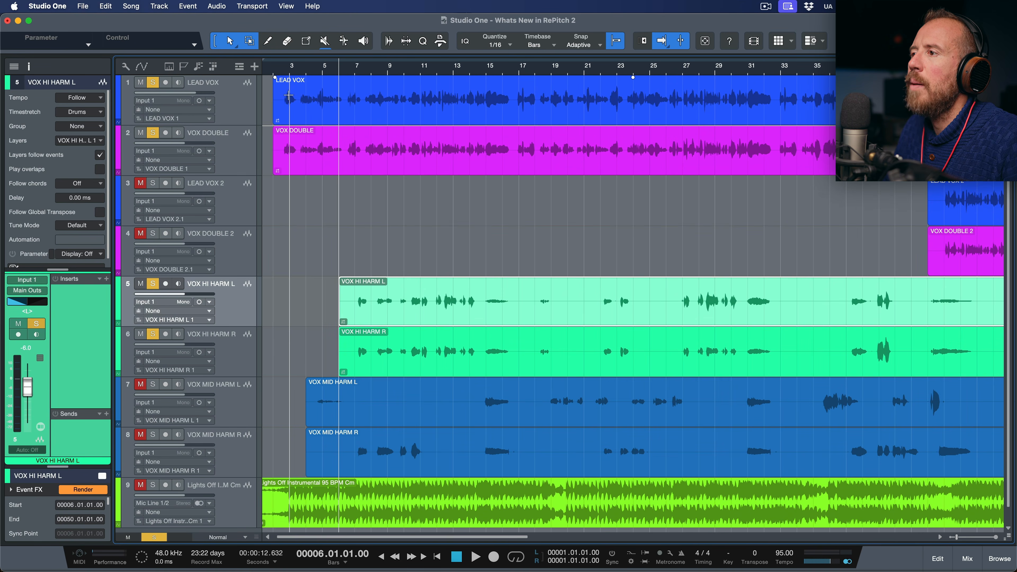
left_click(214, 114)
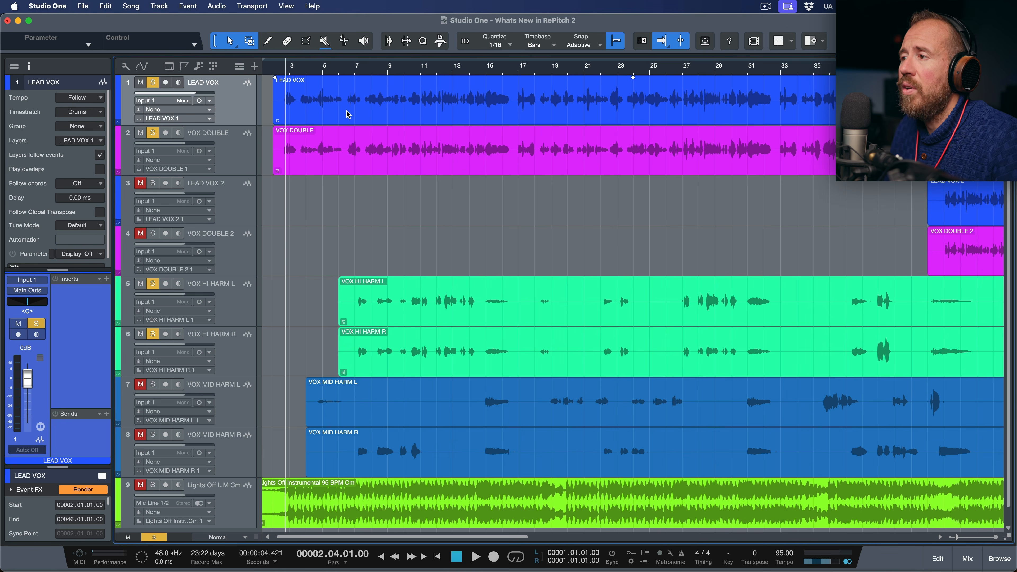
double_click(348, 115)
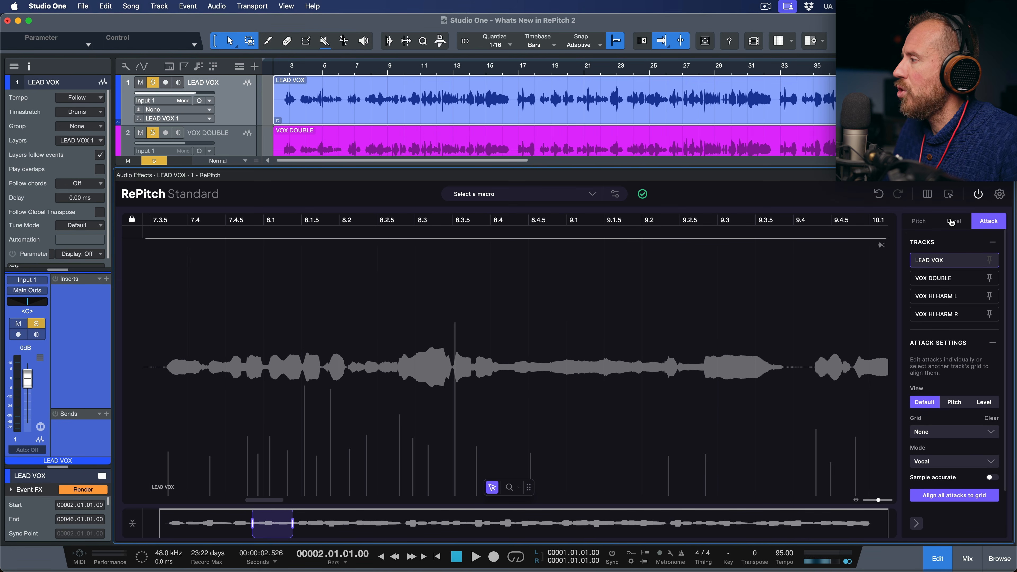
left_click(918, 222)
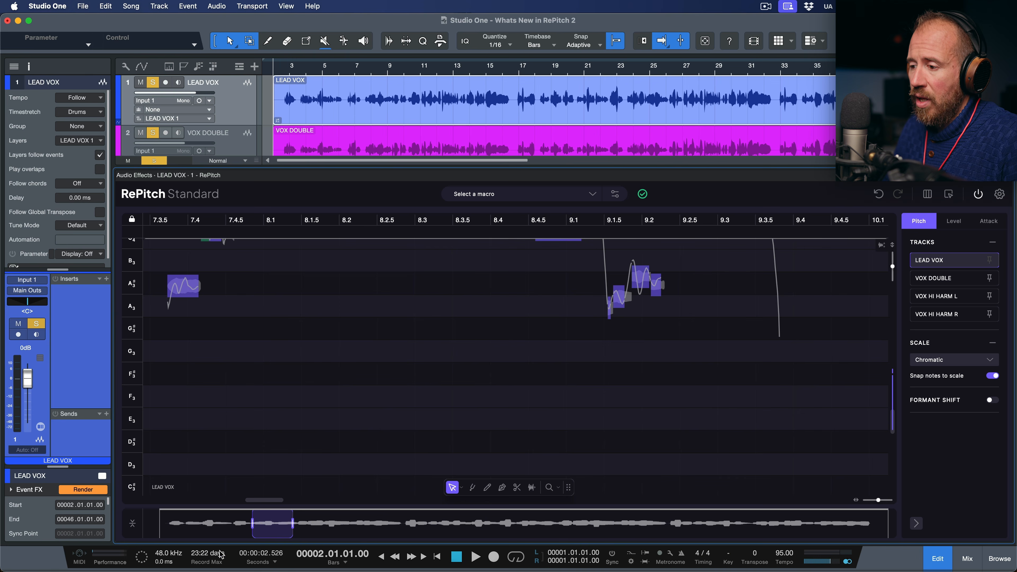
- Bring LEAD VOX's notes from about 2.2 to 5.3 into view and briefly audition the opening phrase
left_click_drag(250, 523, 189, 529)
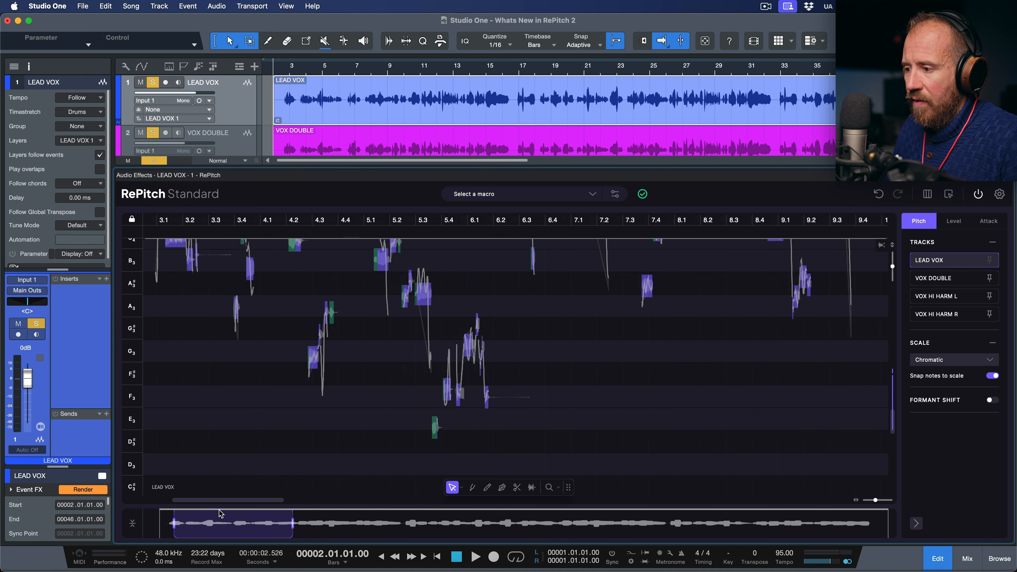
left_click_drag(293, 523, 240, 523)
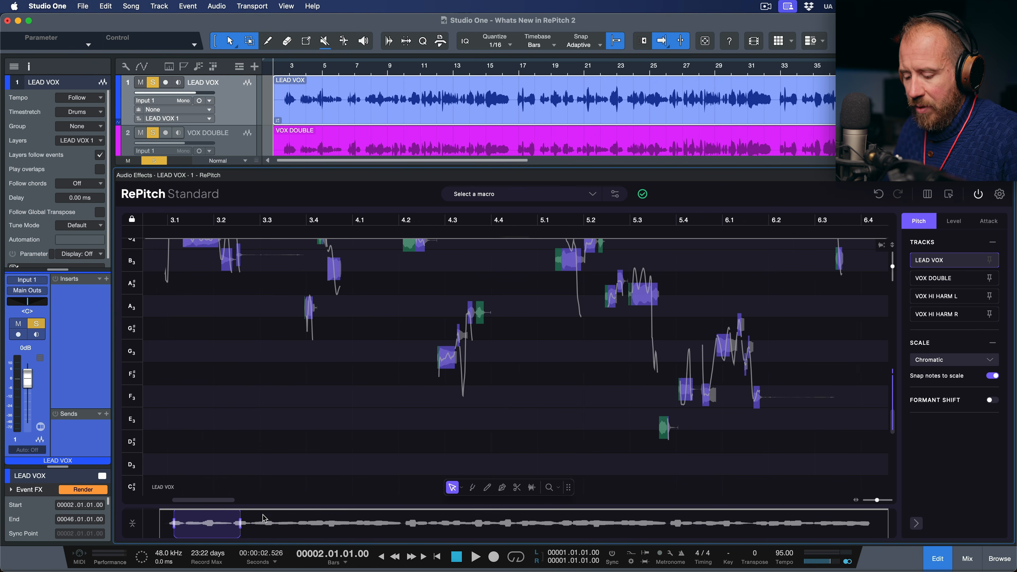
left_click_drag(265, 396, 386, 489)
left_click_drag(320, 345, 368, 418)
mouse_move(362, 335)
left_mouse_down()
mouse_move(390, 325)
mouse_move(366, 335)
left_mouse_up()
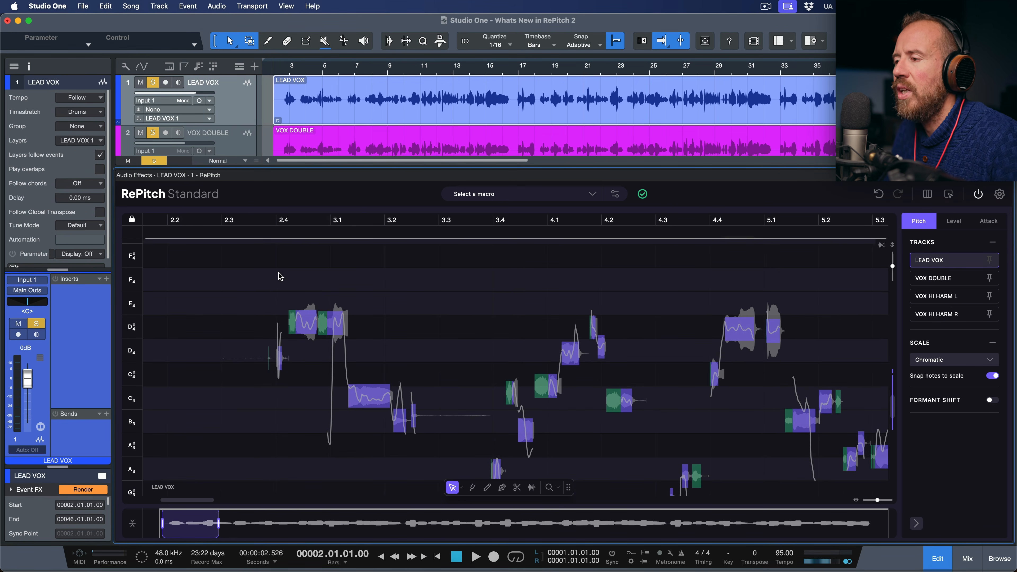
key("space")
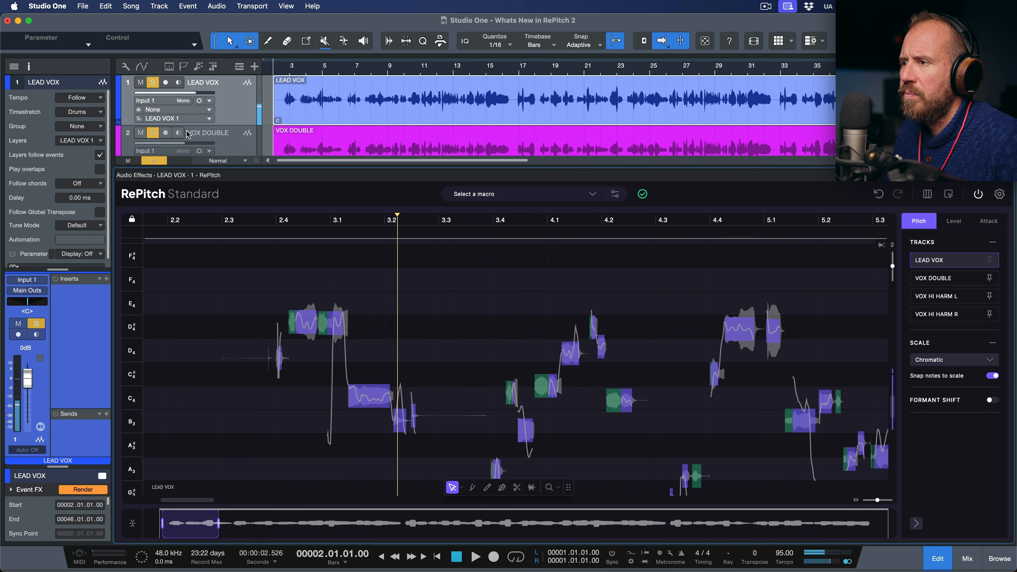
key("space")
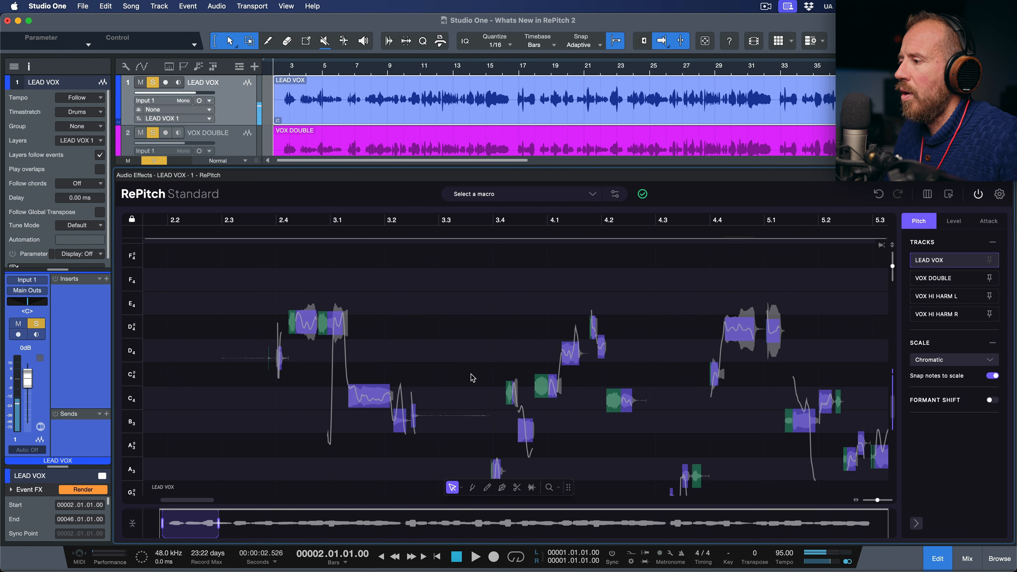
- Choose the Selector (single-edit) tool and raise LEAD VOX's note at 3.4 to A♯3
left_click_drag(487, 377, 469, 305)
left_click_drag(513, 388, 574, 375)
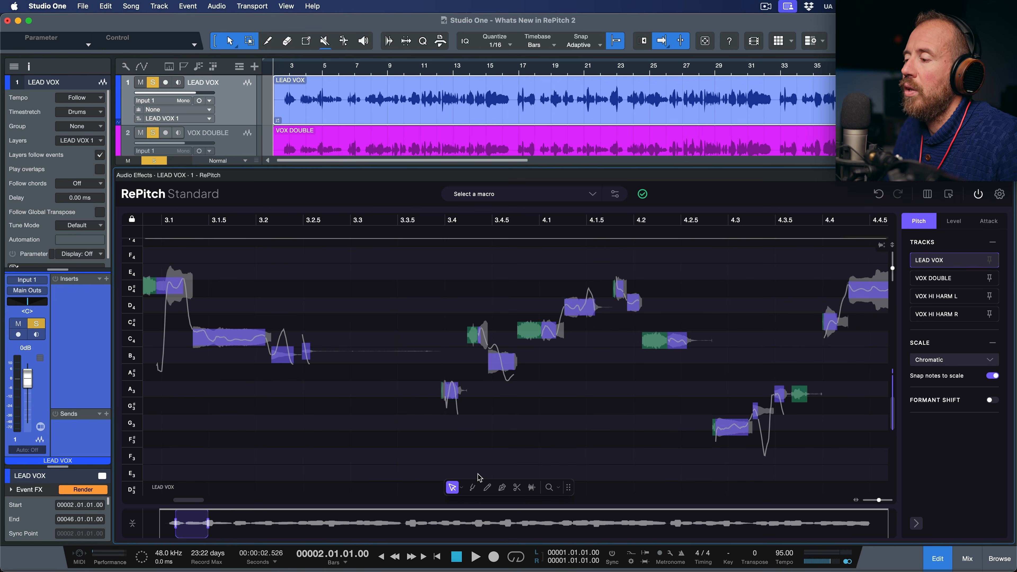
left_click(462, 489)
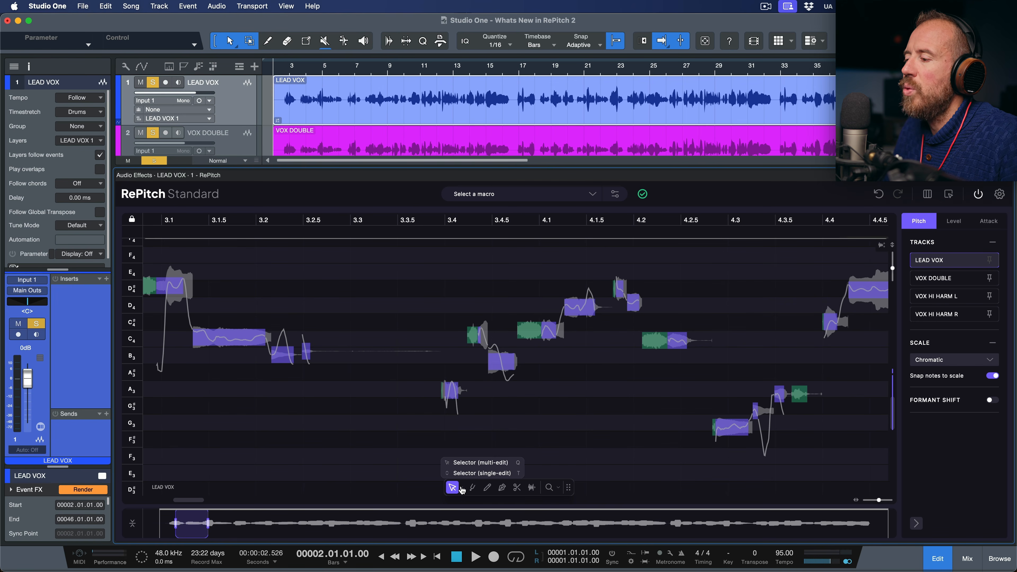
left_click(472, 474)
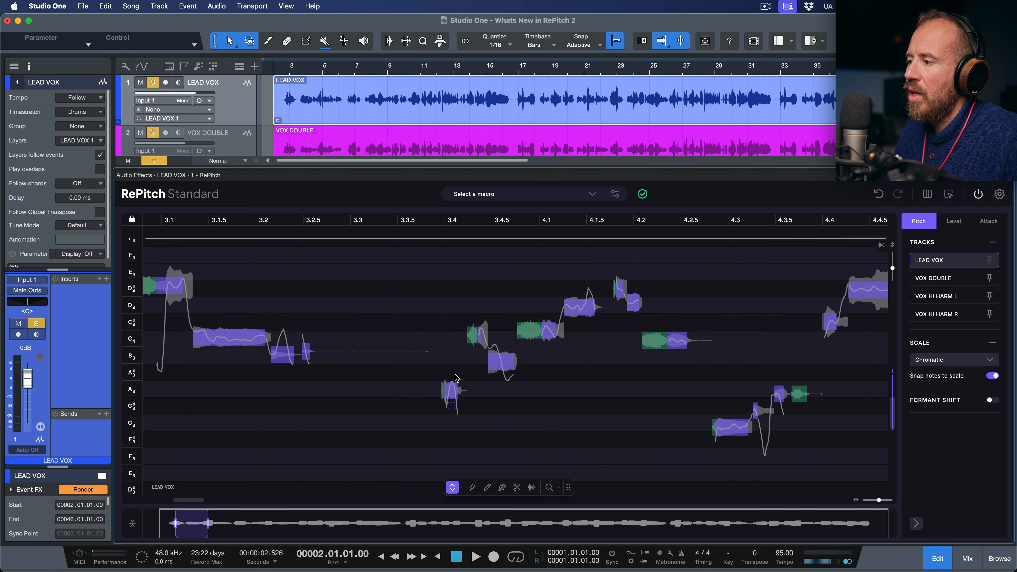
scroll(459, 419, "up", 8)
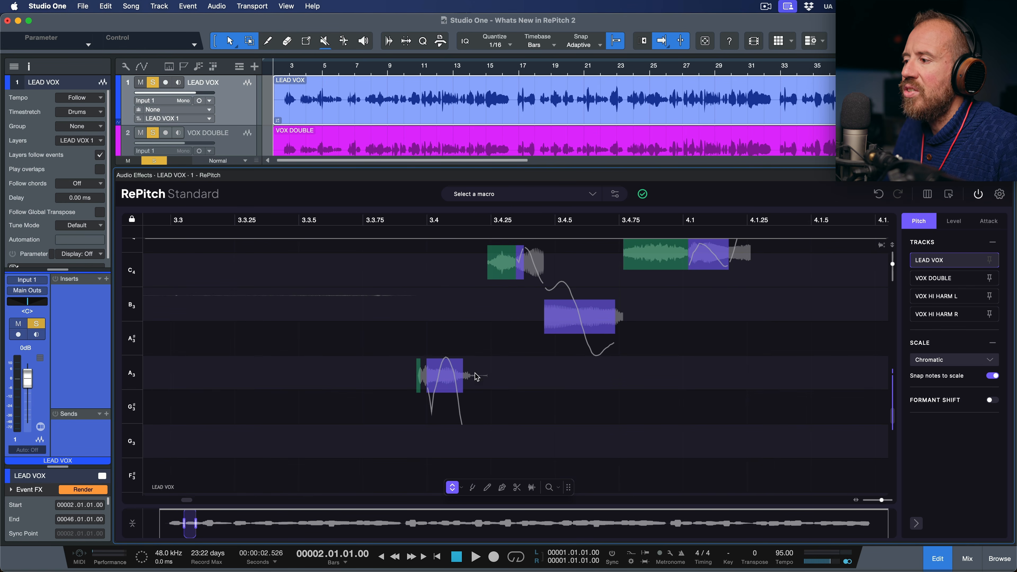
left_click_drag(449, 373, 450, 336)
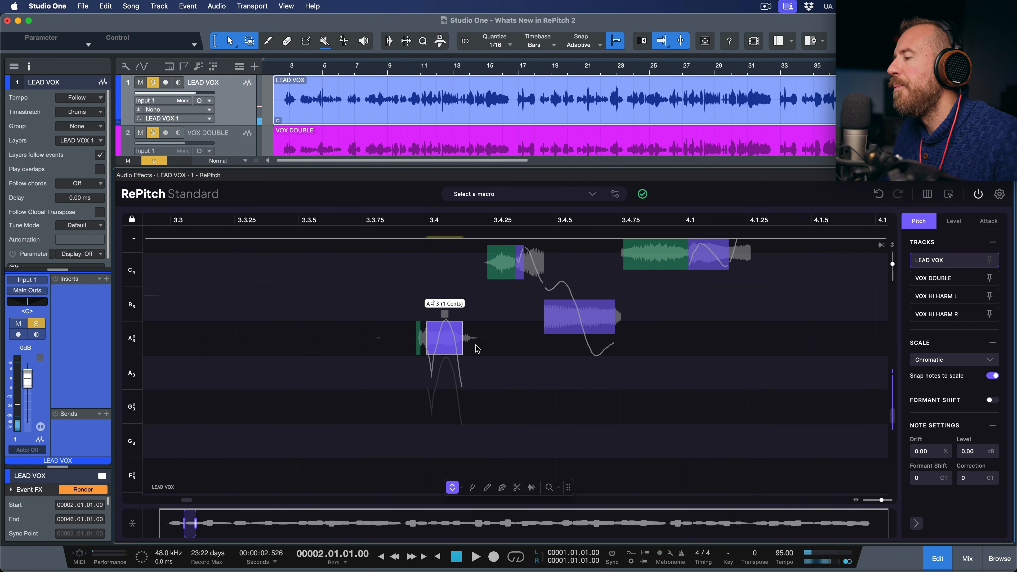
- Select LEAD VOX's notes from about 2.4 to 4.3, briefly audition them and clear the selection
left_click_drag(477, 367, 393, 309)
left_click_drag(555, 408, 397, 334)
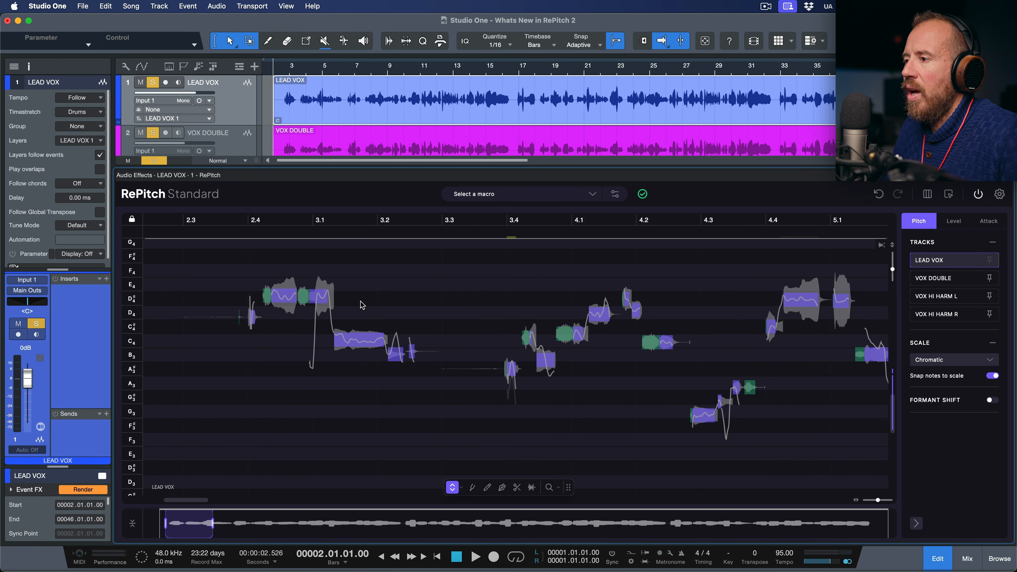
left_click_drag(282, 269, 706, 435)
key("space")
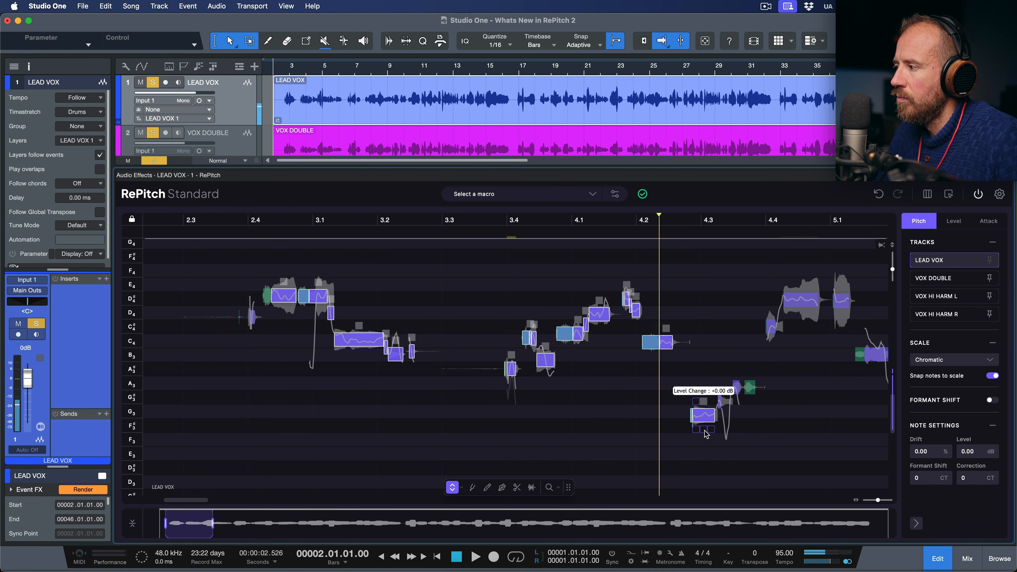
key("space")
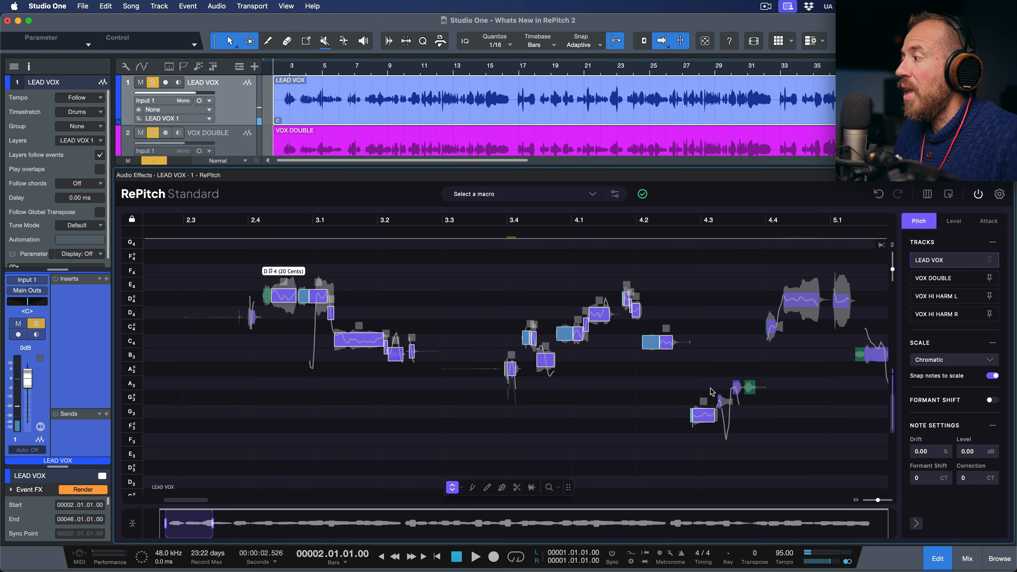
left_click(504, 297)
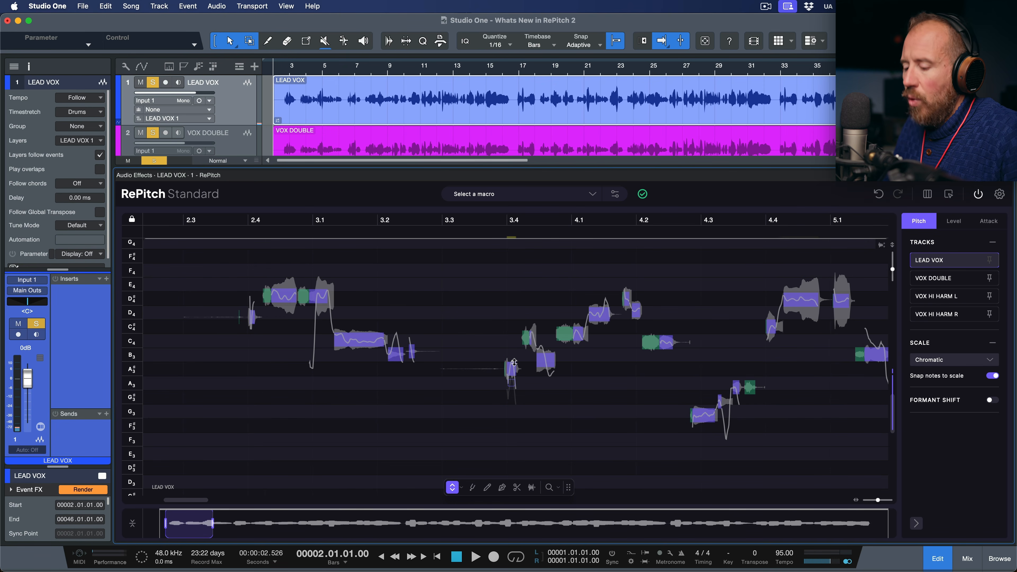
- Lower the formant shift of LEAD VOX's note at 3.4 to about -121 CT, audition the edit and deselect the note
scroll(522, 366, "up", 10)
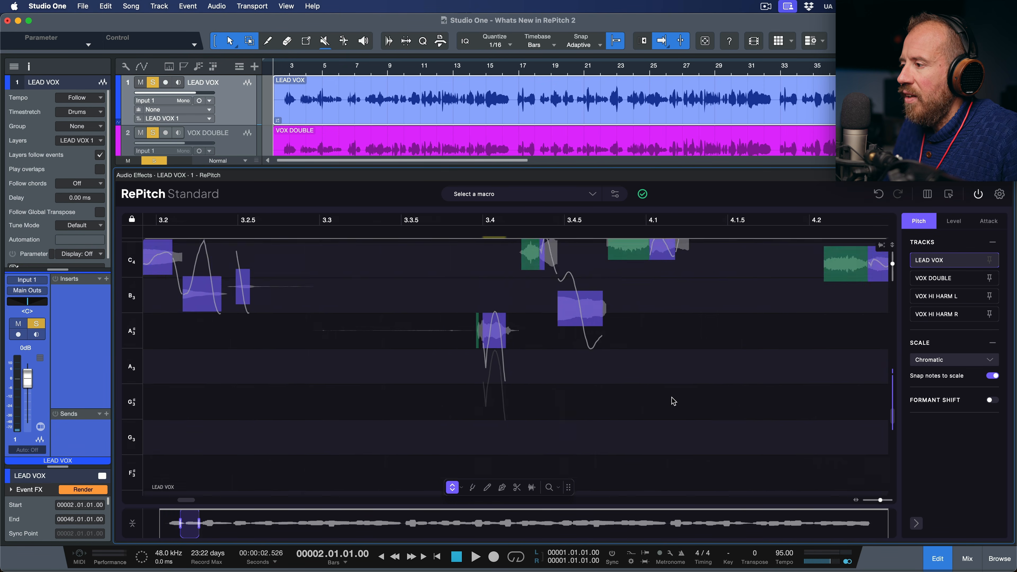
left_click_drag(763, 421, 811, 408)
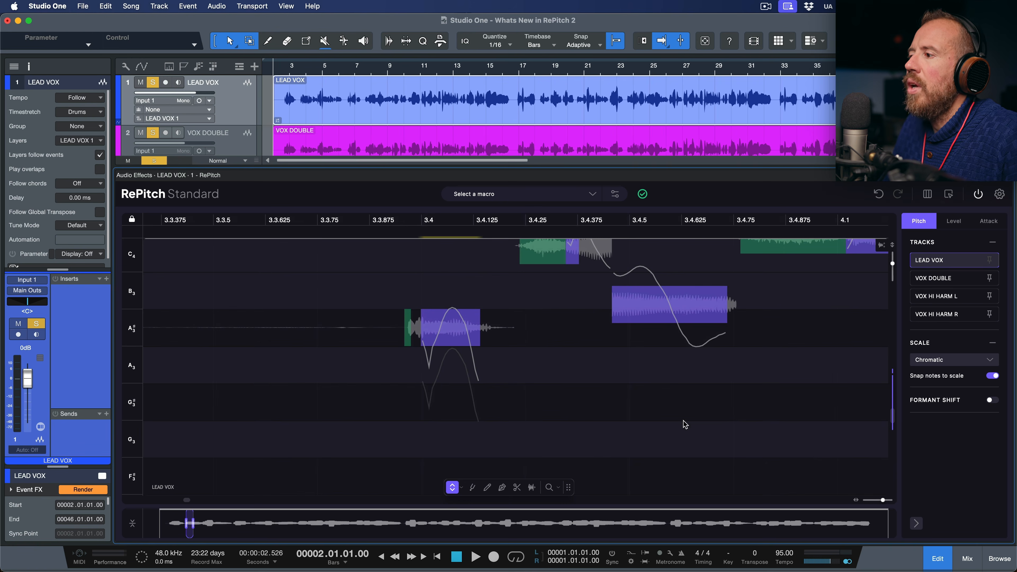
left_click(447, 323)
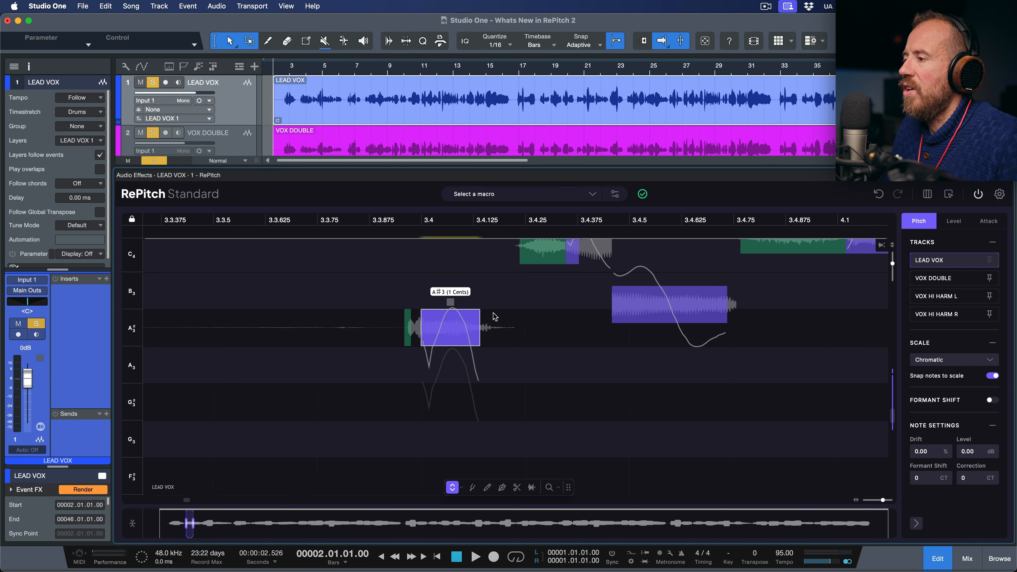
mouse_move(424, 303)
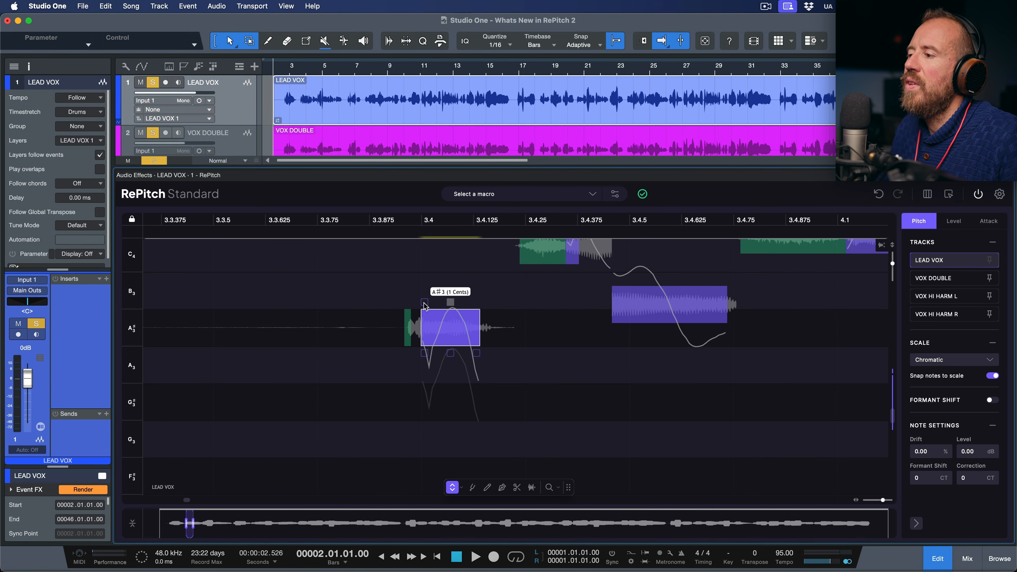
left_click_drag(426, 305, 425, 333)
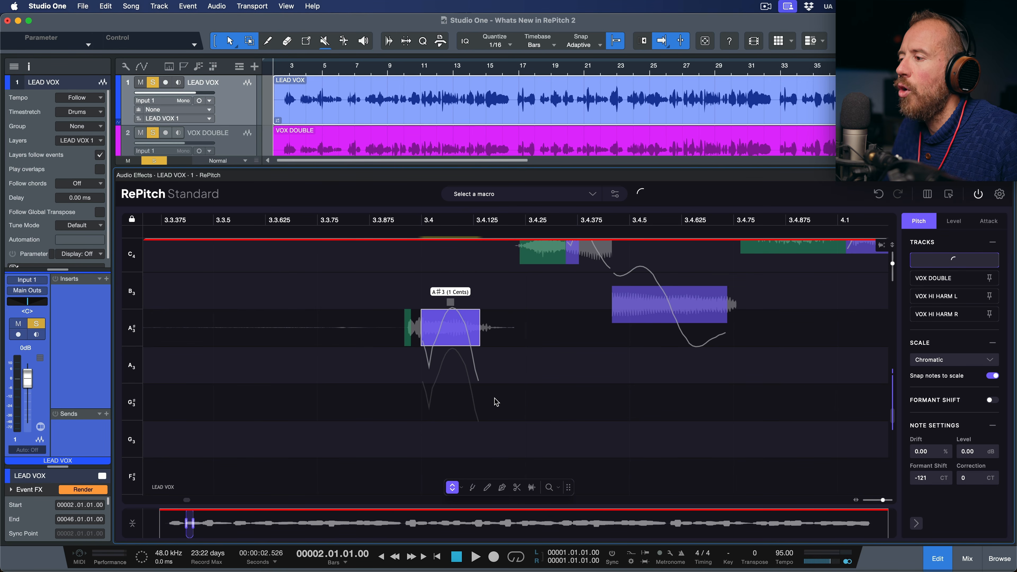
left_click_drag(563, 411, 479, 371)
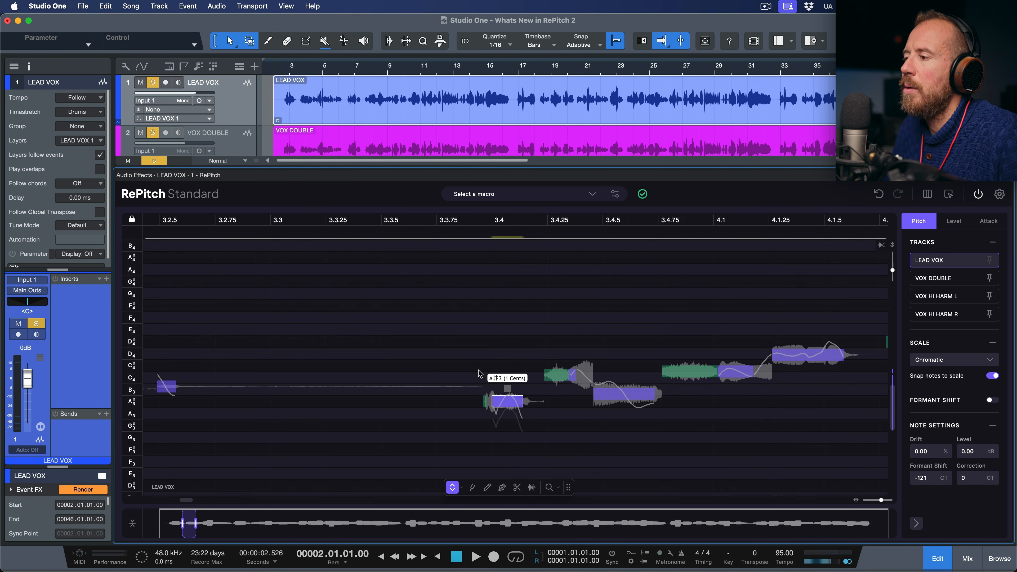
key("space")
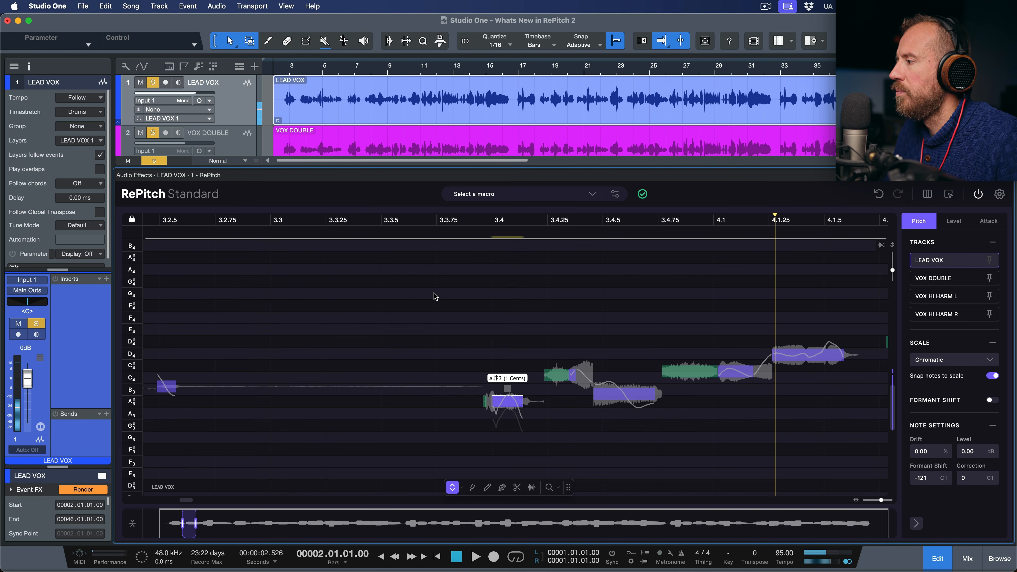
left_click(566, 302)
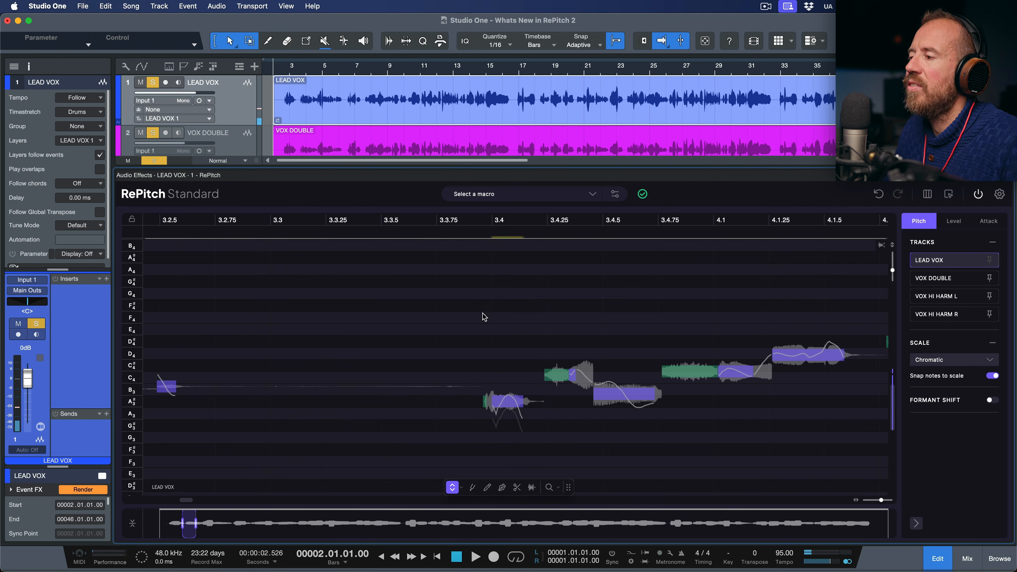
- Turn off VOX DOUBLE's solo and audition LEAD VOX alone from shortly before 2.4 to about 5.3
left_click(282, 103)
left_click(306, 220)
key("space")
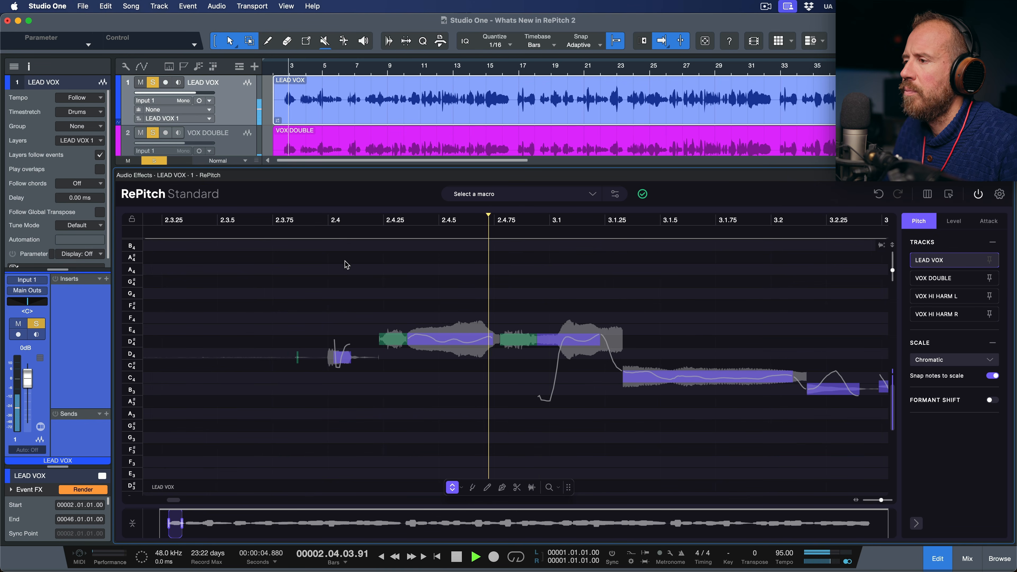
key("space")
left_click(154, 132)
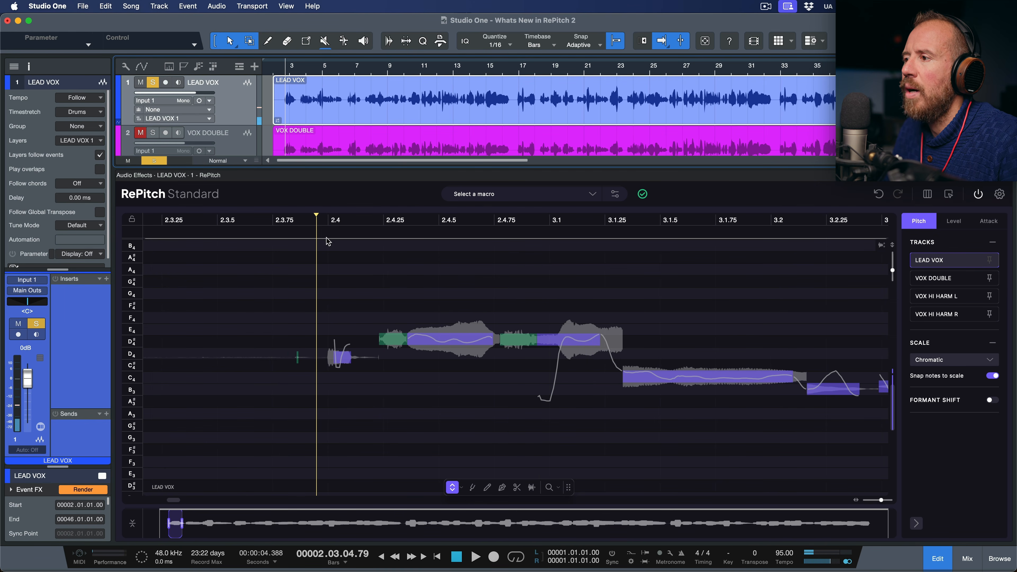
key("space")
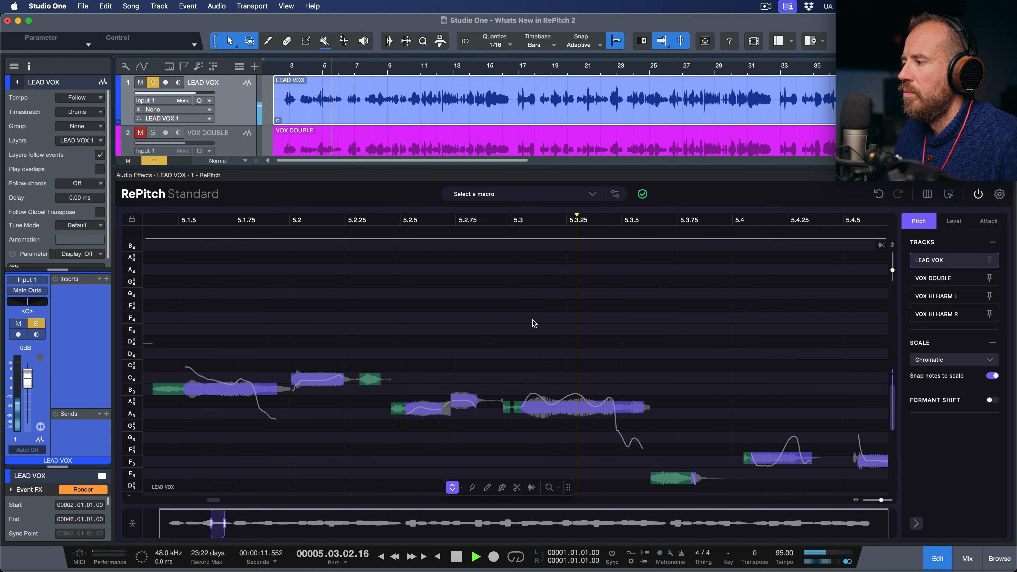
key("space")
- Place the playhead at 4.3.5 and briefly audition LEAD VOX's long notes around 4.4 and 5.1
scroll(539, 320, "right", 5)
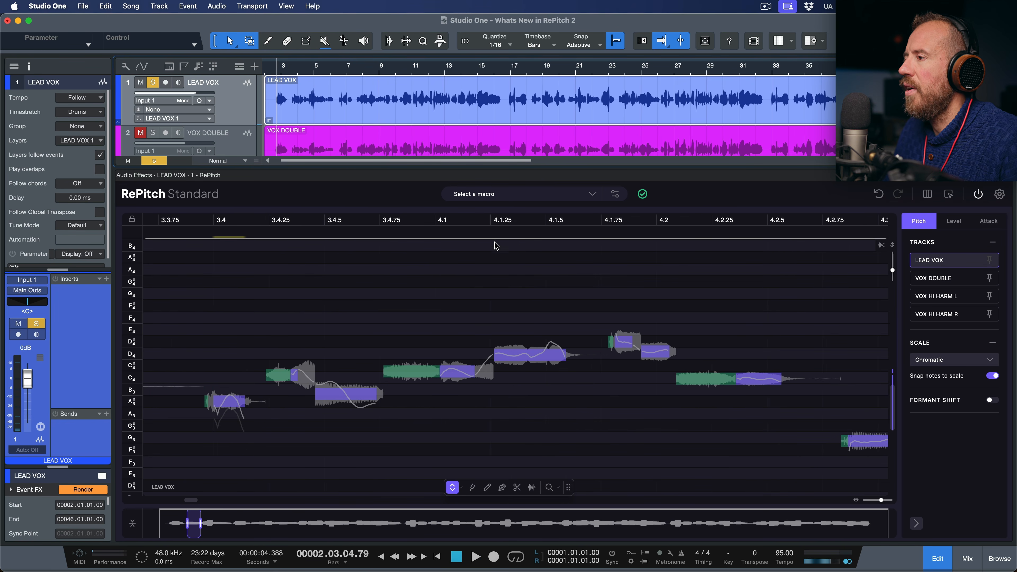
left_click(472, 224)
left_click_drag(532, 296, 421, 294)
left_click_drag(736, 292, 448, 286)
left_click(478, 223)
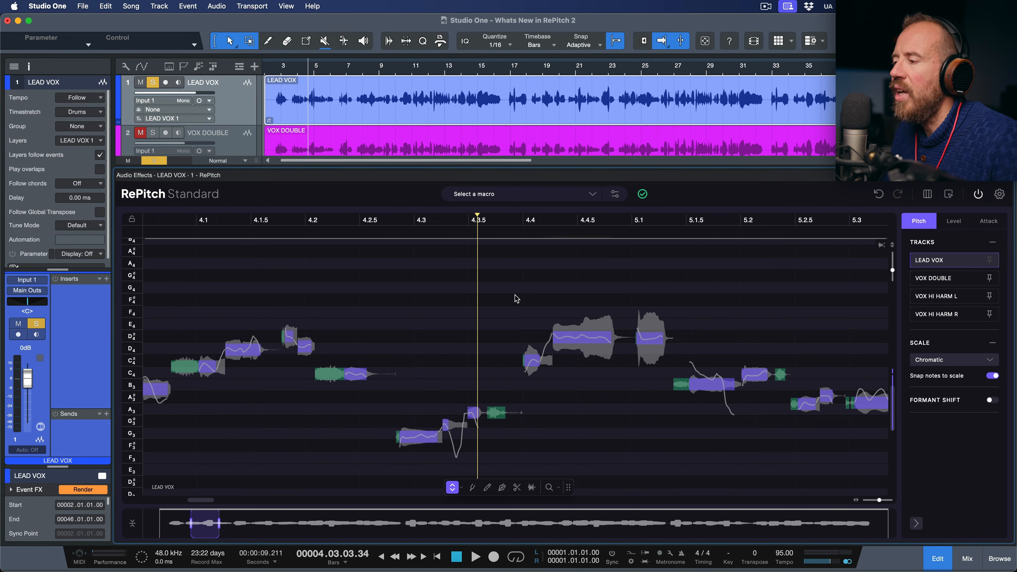
key("space")
key("space")
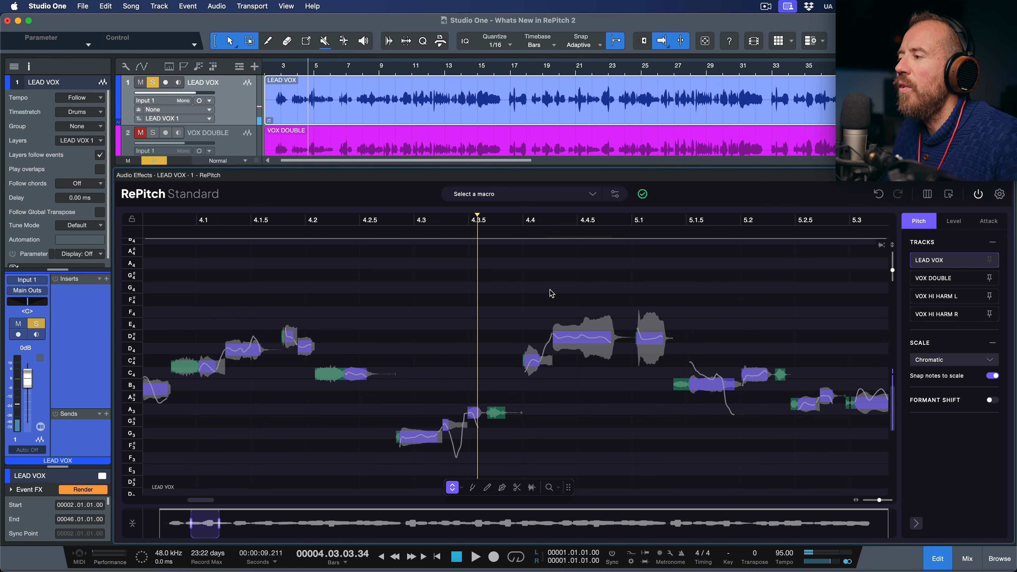
- In the Level view, lower LEAD VOX's note at 5.1 to -31.08 dB and its long note around 4.4.5 to -26.41 dB
left_click(955, 221)
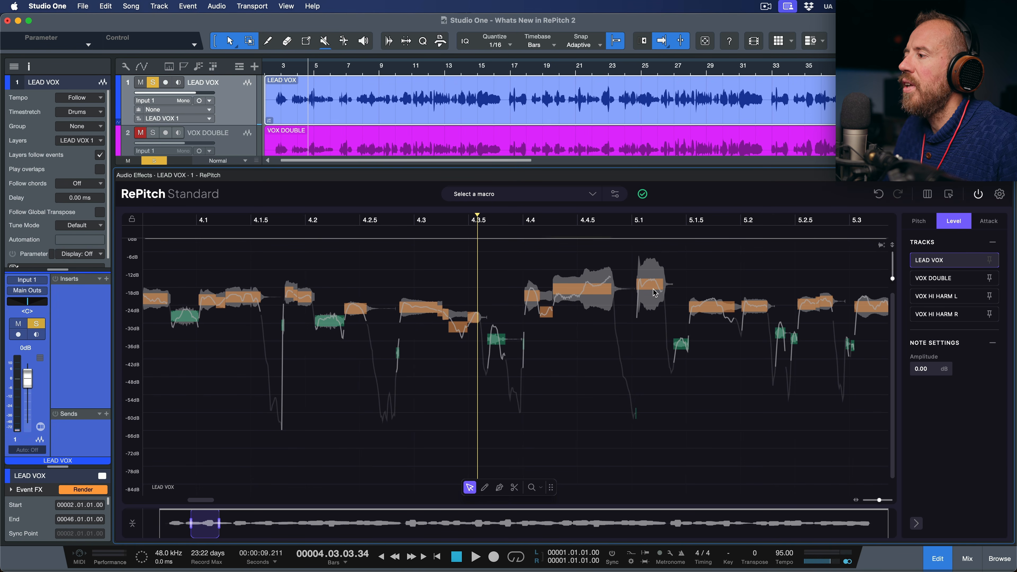
left_click_drag(685, 273, 633, 286)
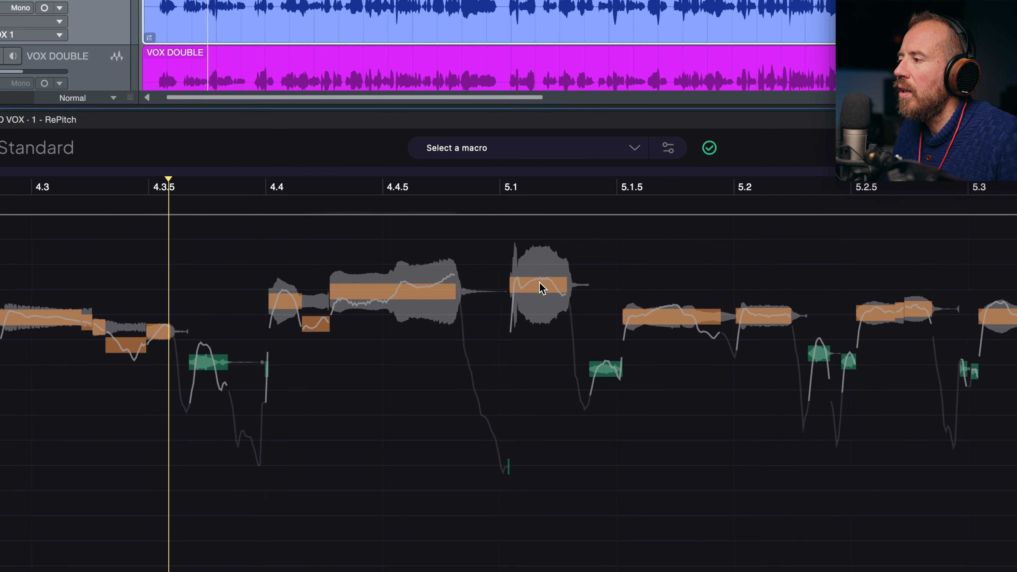
left_click_drag(542, 287, 543, 301)
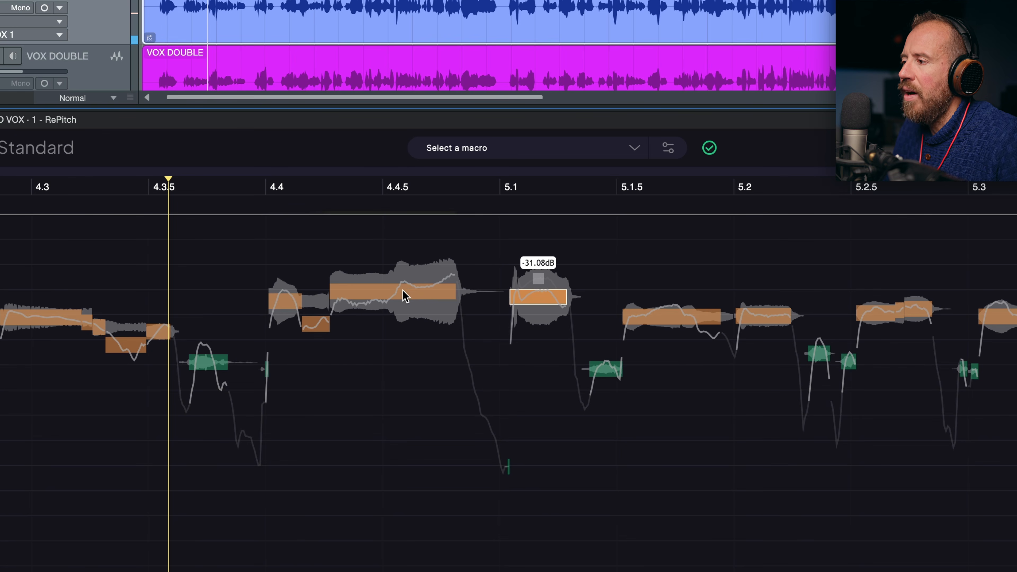
left_click_drag(405, 296, 412, 301)
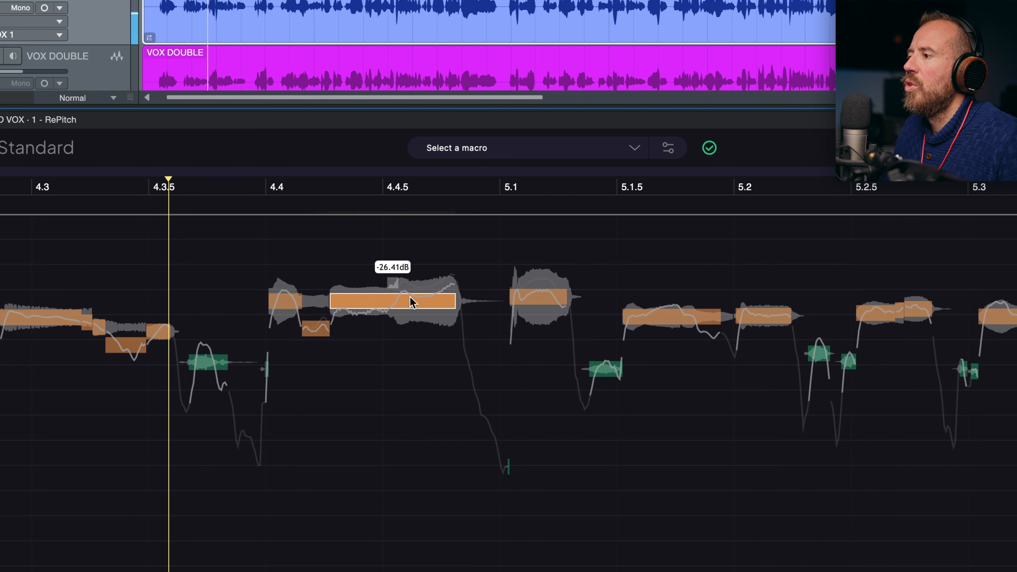
- Audition the level edits and raise LEAD VOX's long note around 4.4.5 to -24.9 dB
key("space")
key("space")
left_click_drag(404, 297, 430, 291)
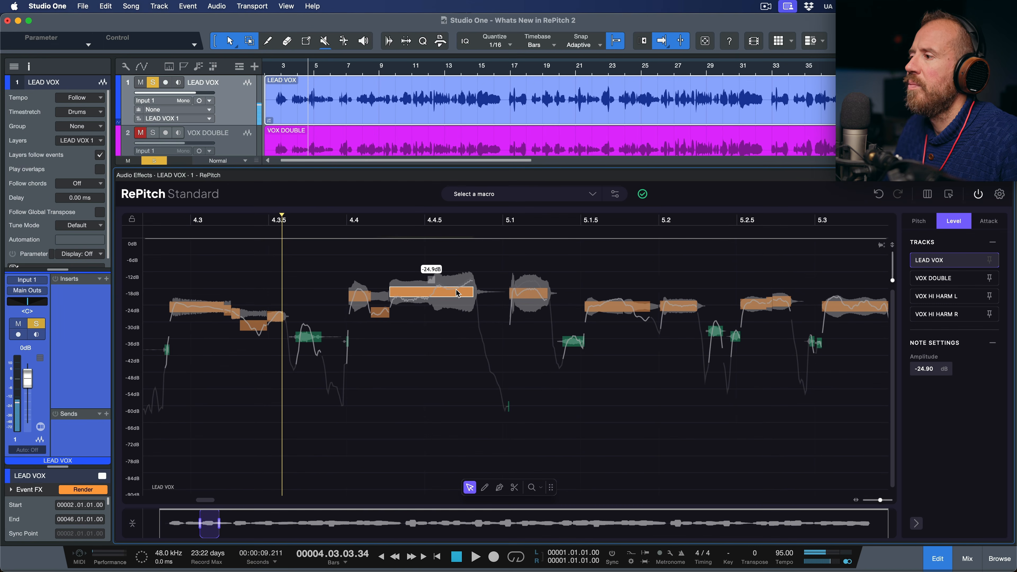
- Pin VOX DOUBLE as a reference, set LEAD VOX's long note around 4.4.5 to -25.47 dB and audition the phrase
left_click(990, 278)
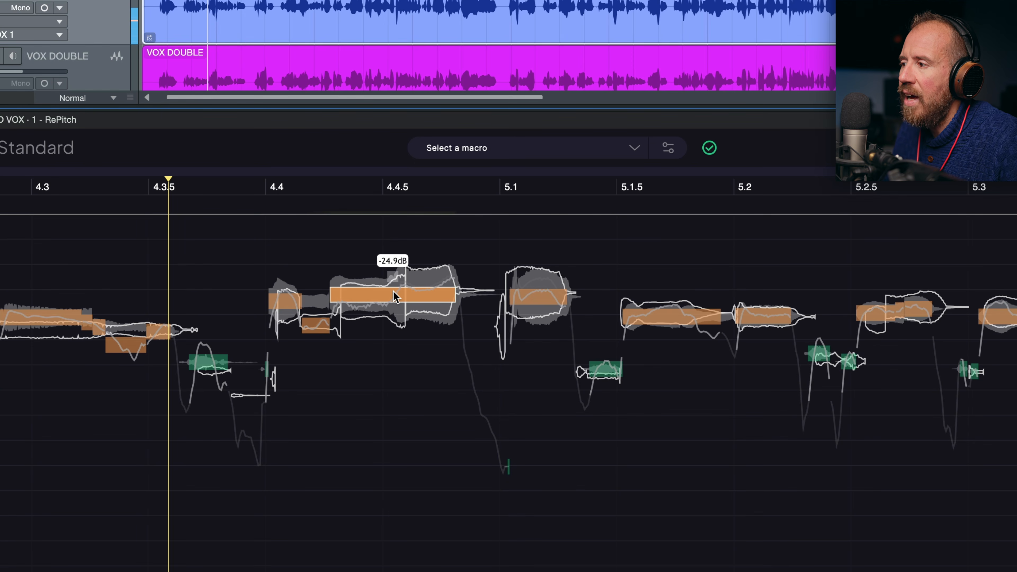
left_click_drag(395, 297, 395, 299)
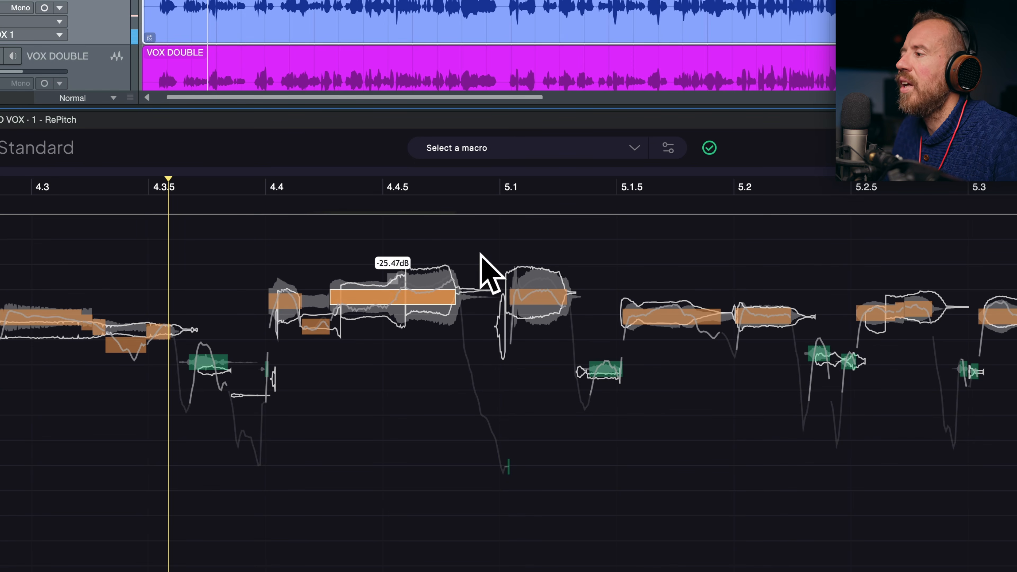
scroll(656, 282, "right", 10)
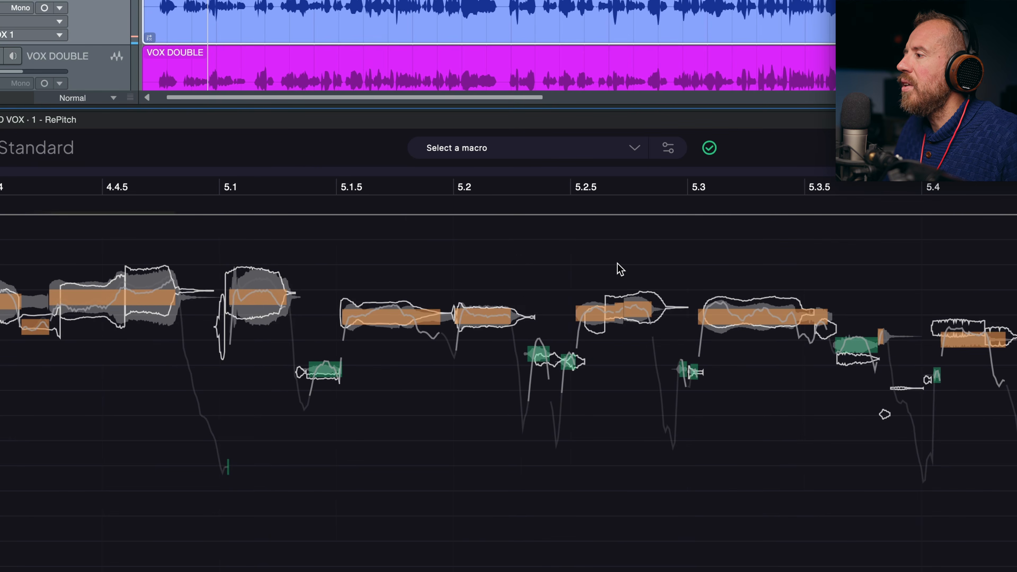
scroll(620, 269, "right", 15)
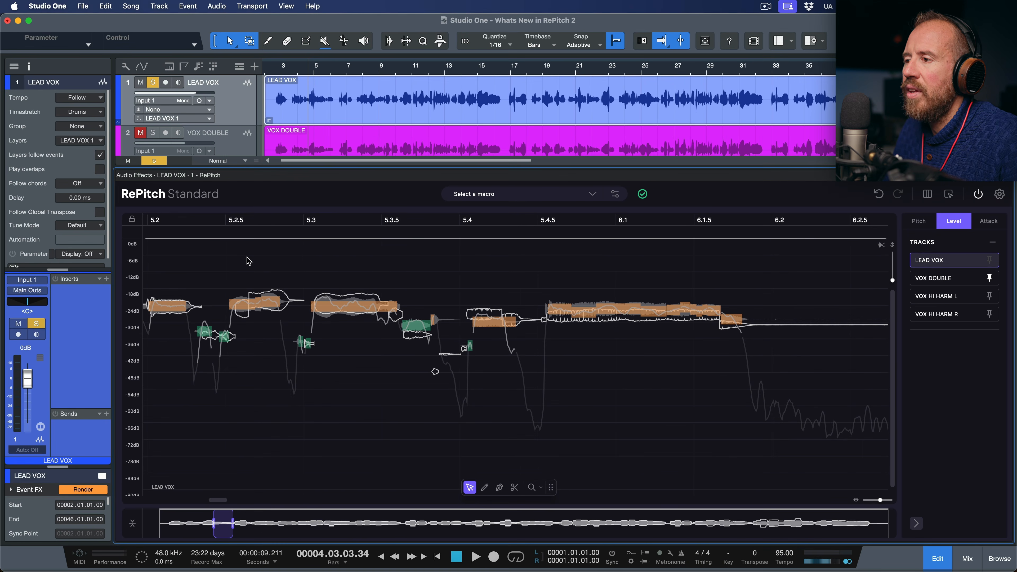
double_click(220, 254)
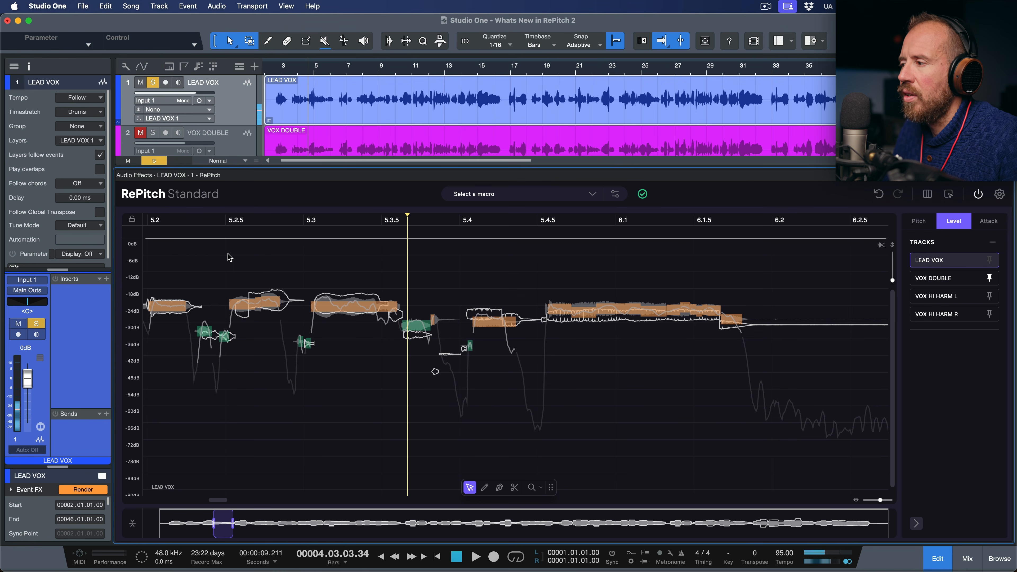
left_click(573, 274)
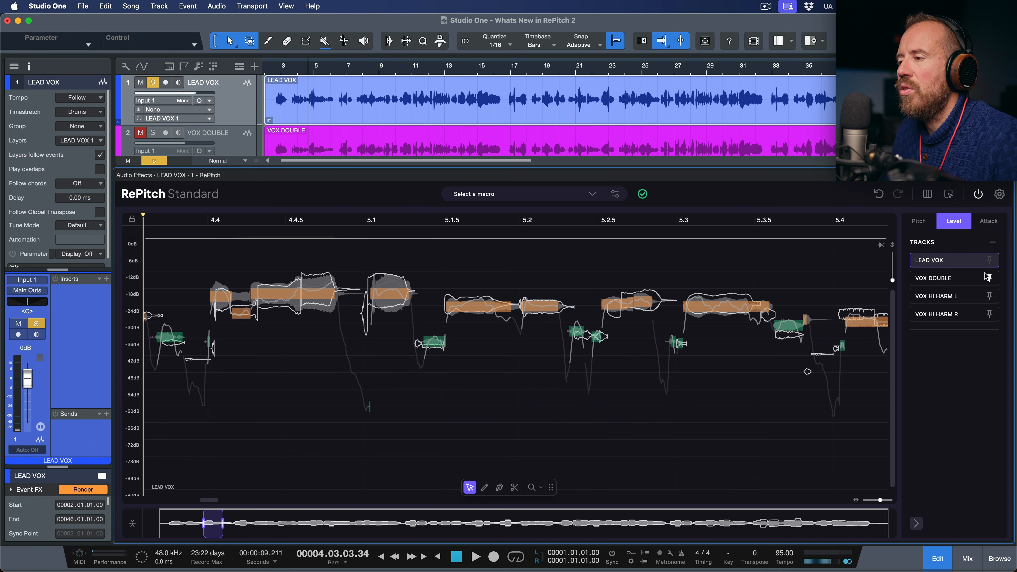
- Switch to the Pitch view with LEAD VOX shown from about 2.4 to 10.1, and unpin the VOX DOUBLE reference
left_click(924, 223)
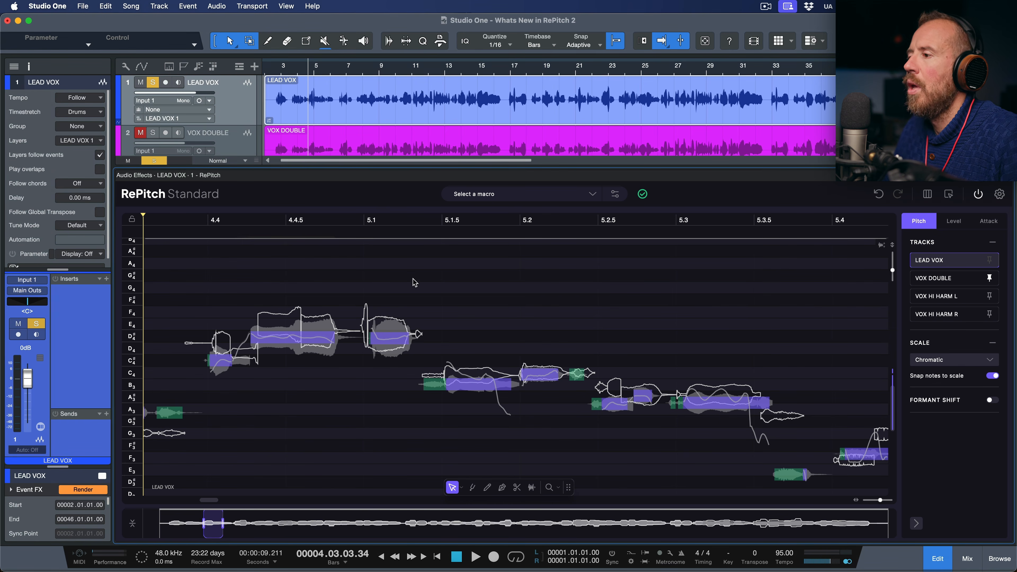
left_click_drag(203, 523, 295, 528)
left_click(990, 278)
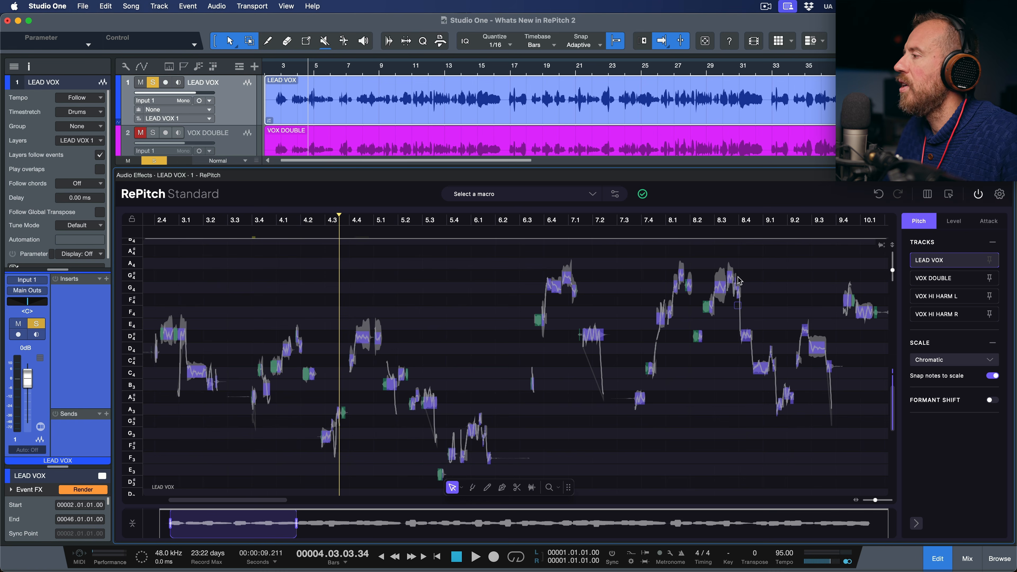
- Audition LEAD VOX from about 2.4 to 5.4 and bring its higher notes from about 6.3 to 8.3 into view
left_click(152, 270)
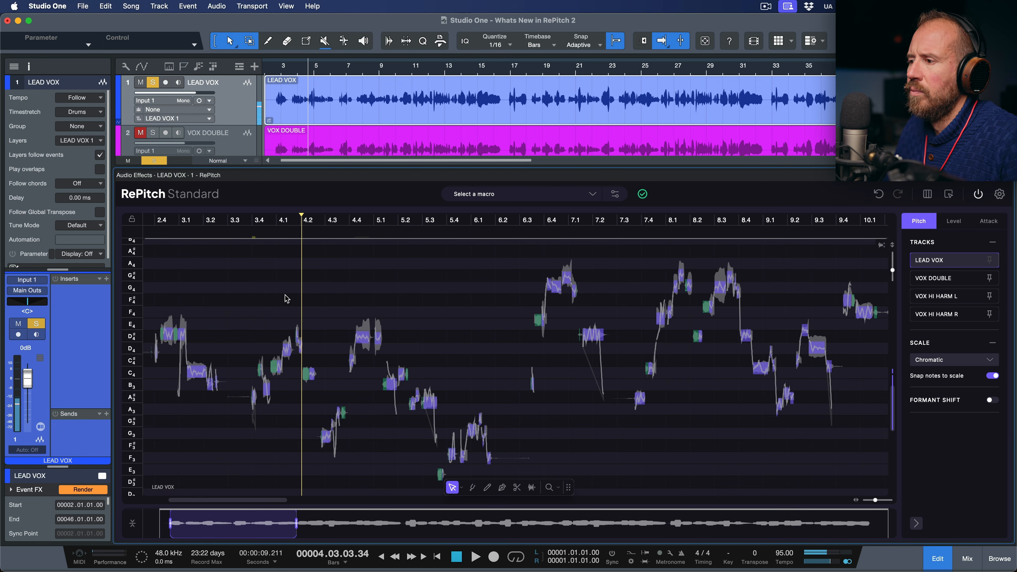
scroll(380, 401, "up", 5)
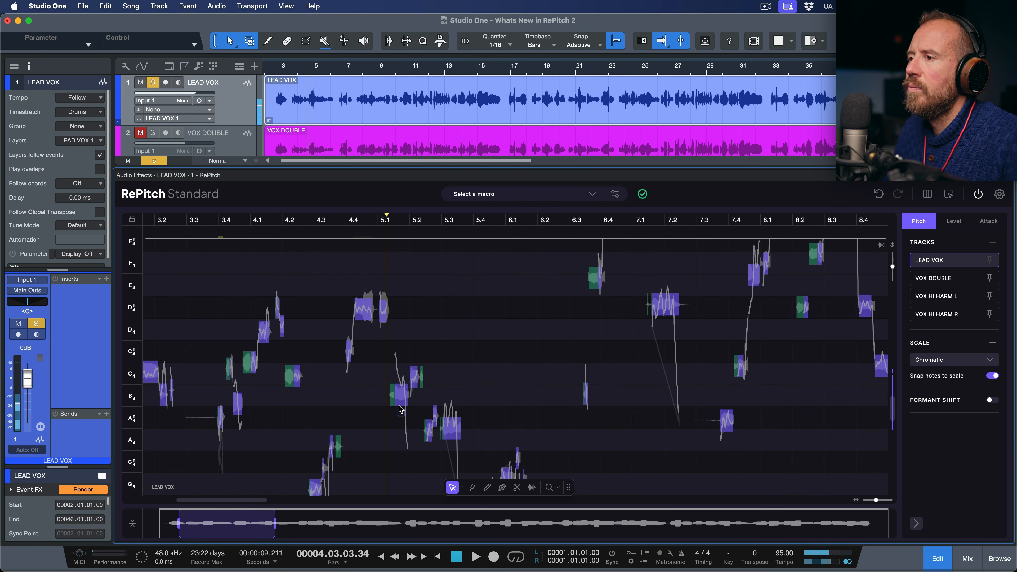
scroll(529, 356, "down", 3)
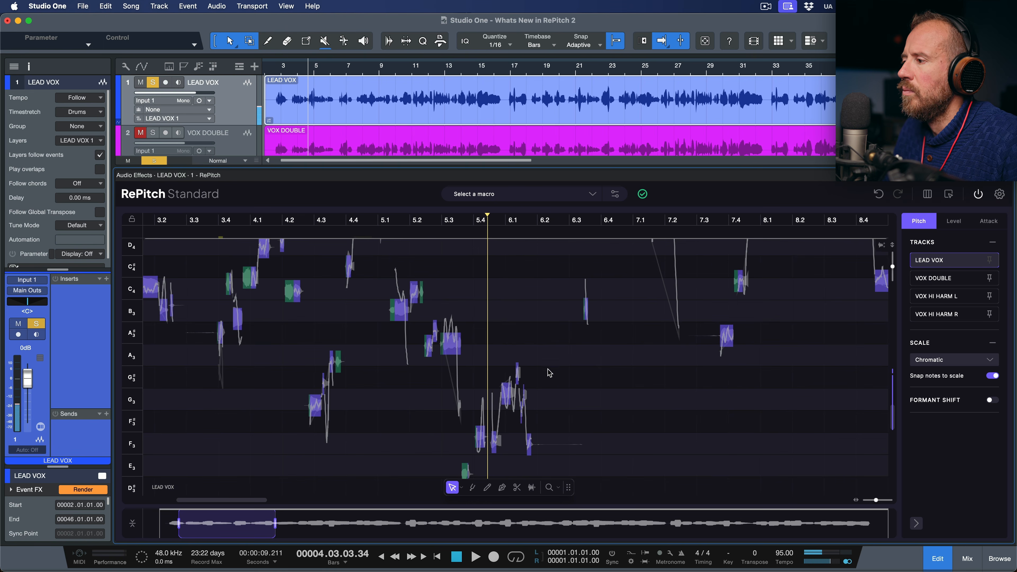
key("space")
scroll(657, 333, "up", 5)
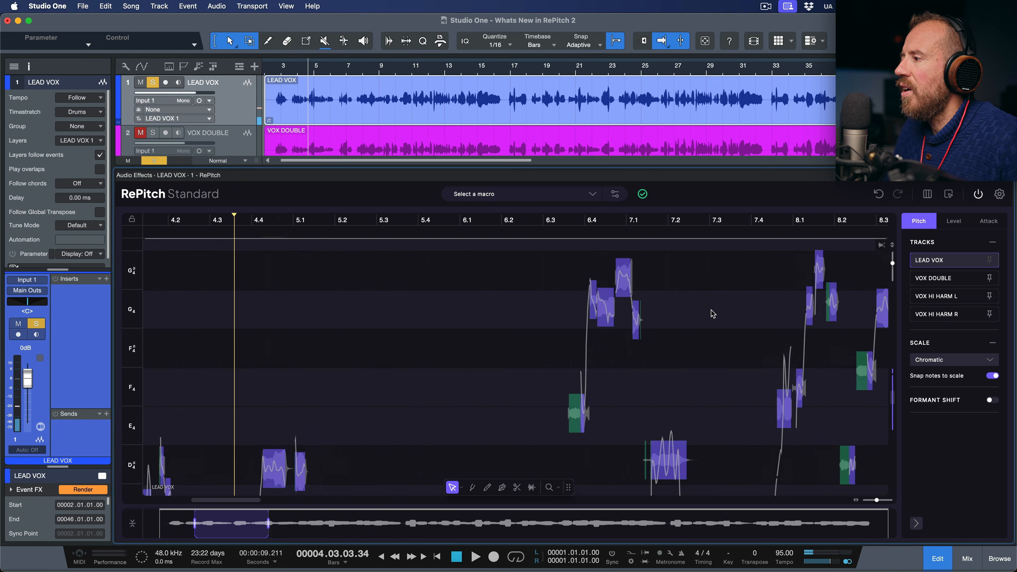
- Redraw LEAD VOX's pitch curve leading into the note at about 6.4 with the pencil tool and audition the phrase
scroll(713, 314, "up", 3)
scroll(602, 319, "up", 5)
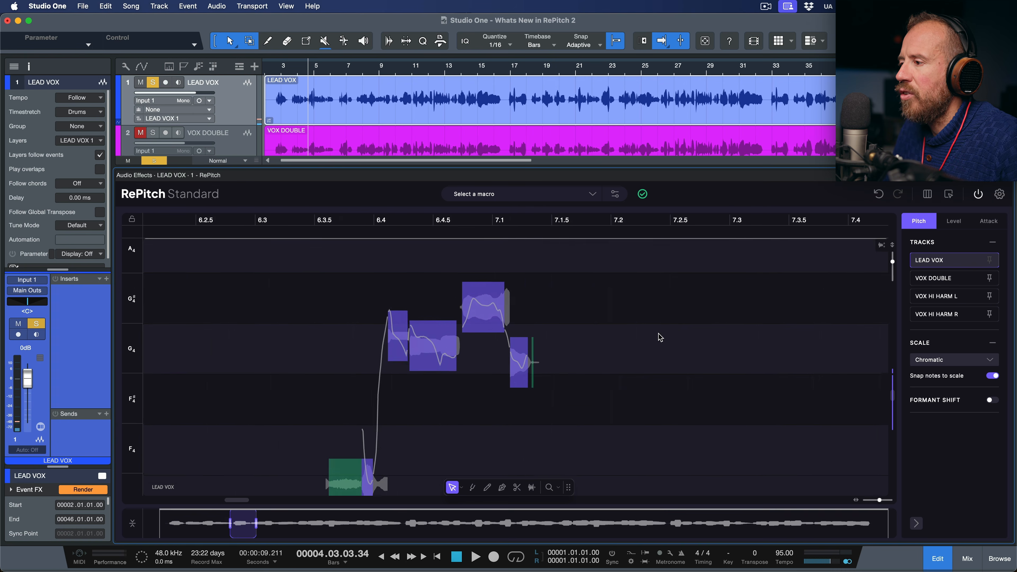
scroll(665, 331, "down", 3)
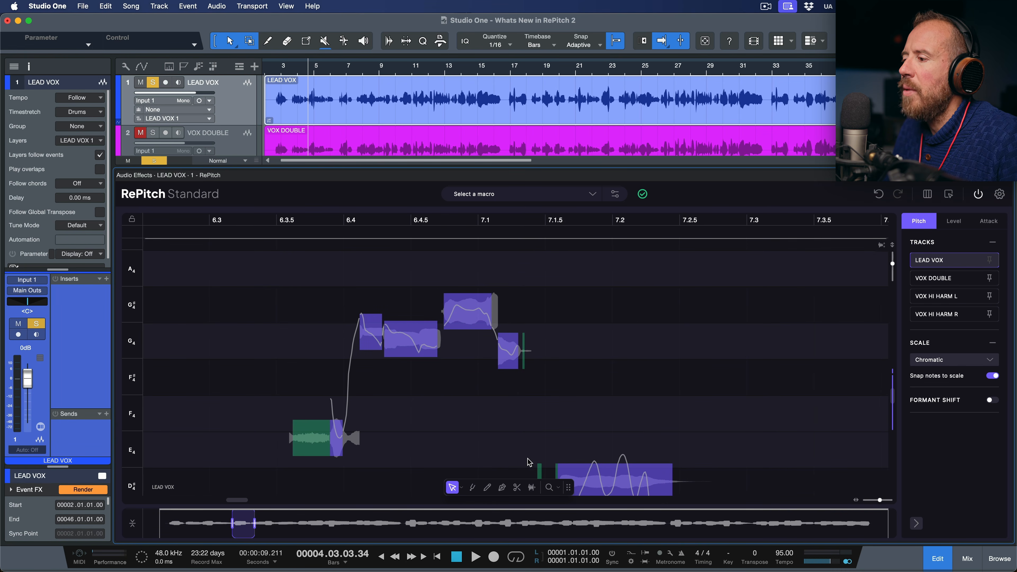
left_click(487, 487)
left_click_drag(354, 359, 364, 340)
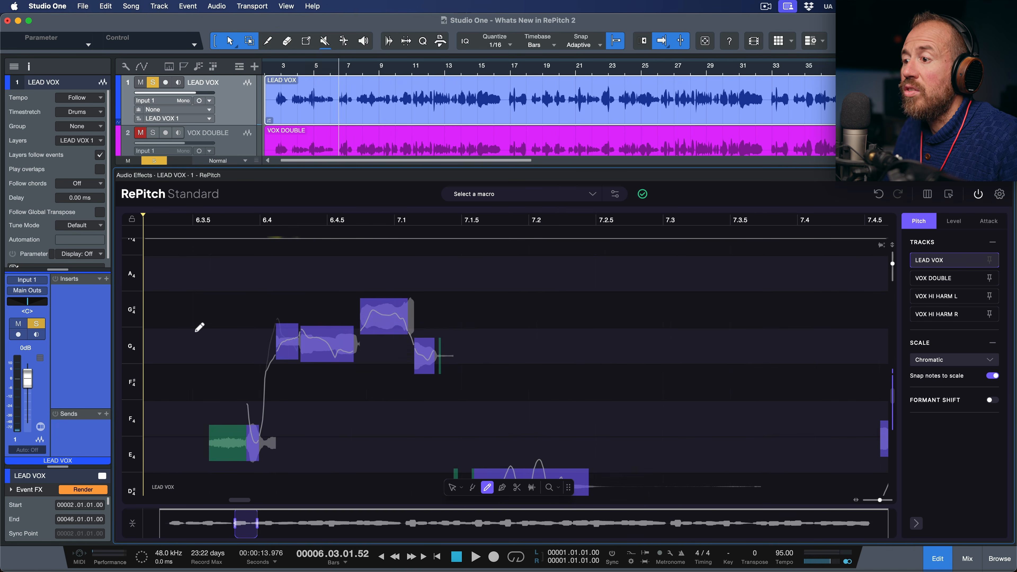
key("space")
scroll(196, 332, "down", 3)
scroll(197, 331, "up", 2)
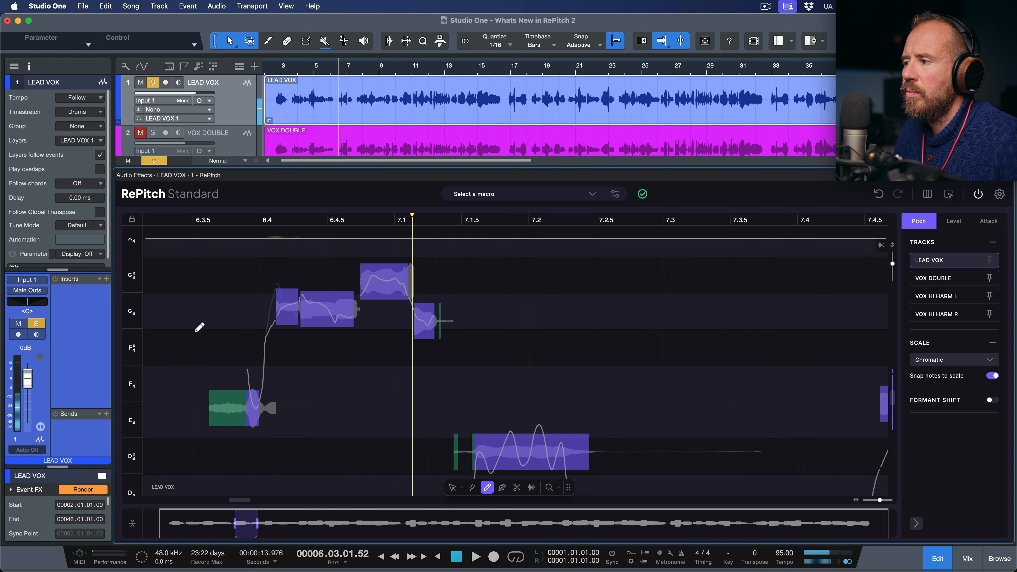
scroll(197, 332, "down", 1)
scroll(201, 328, "down", 3)
scroll(201, 327, "up", 5)
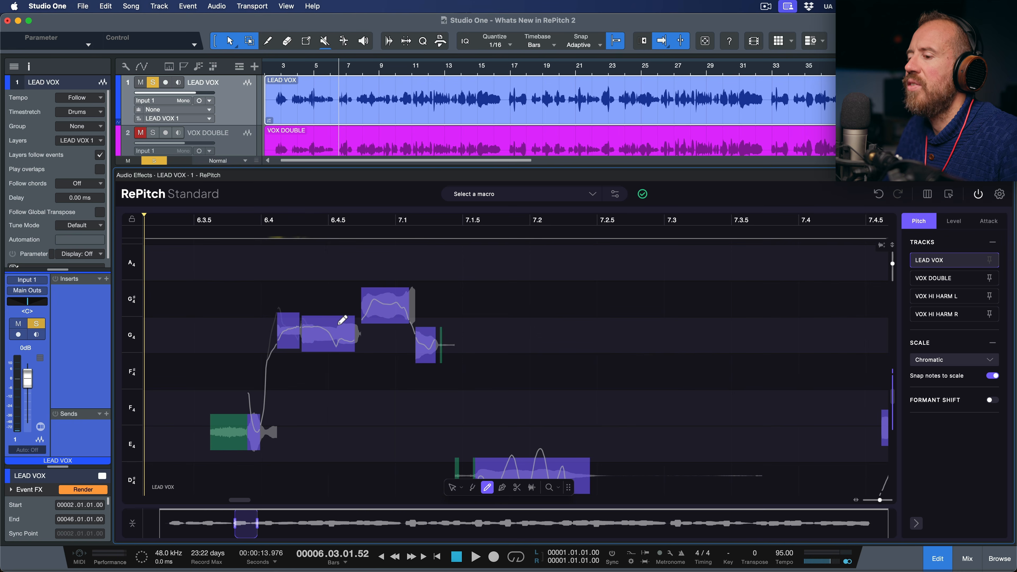
- Split LEAD VOX's long G4 note just before 6.4.5 and center the notes from about 6.4 to 7.1 with 59.1% correction
key("5")
left_click(328, 335)
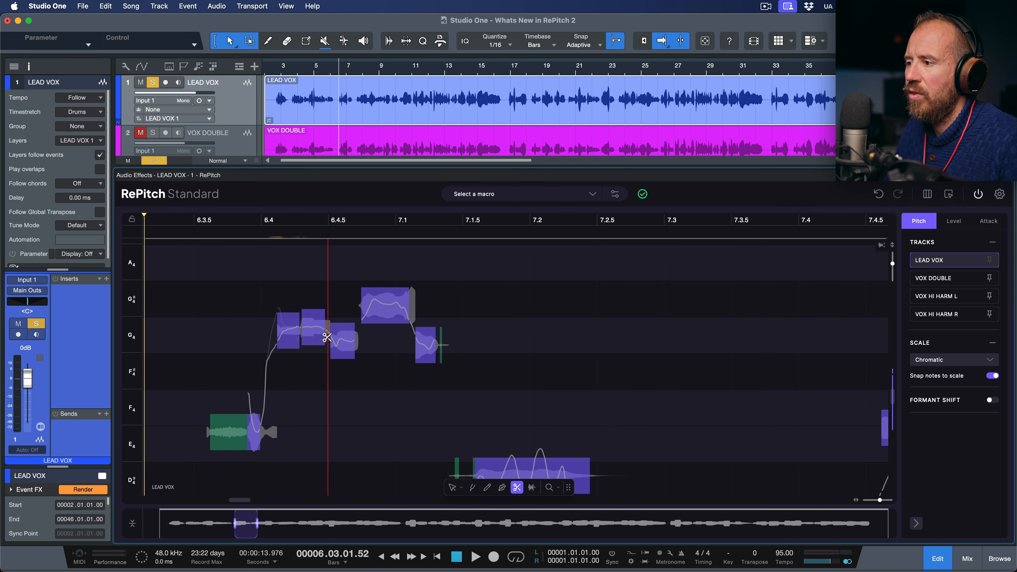
left_click(474, 489)
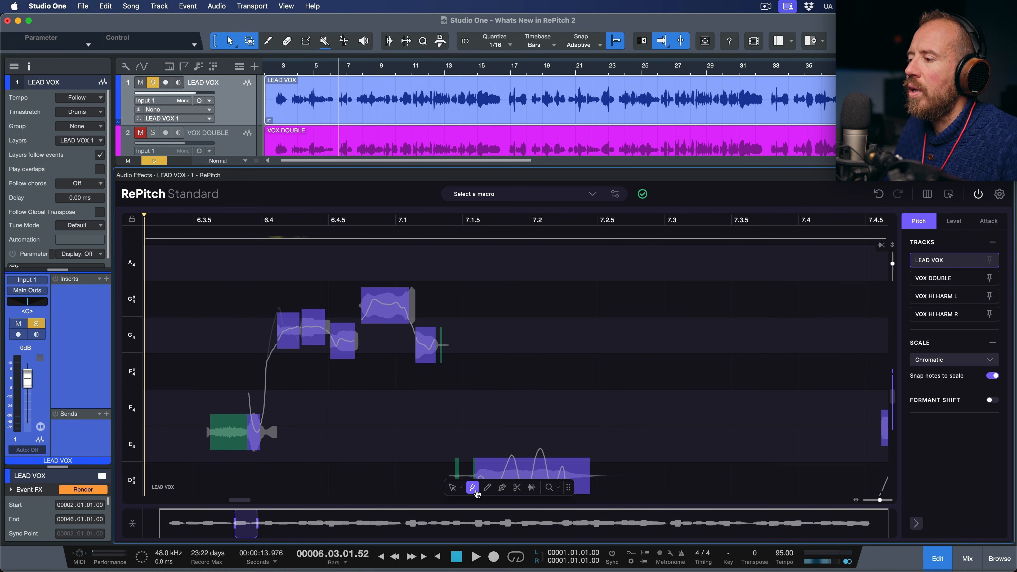
left_click_drag(456, 386, 284, 294)
left_click_drag(391, 468, 449, 469)
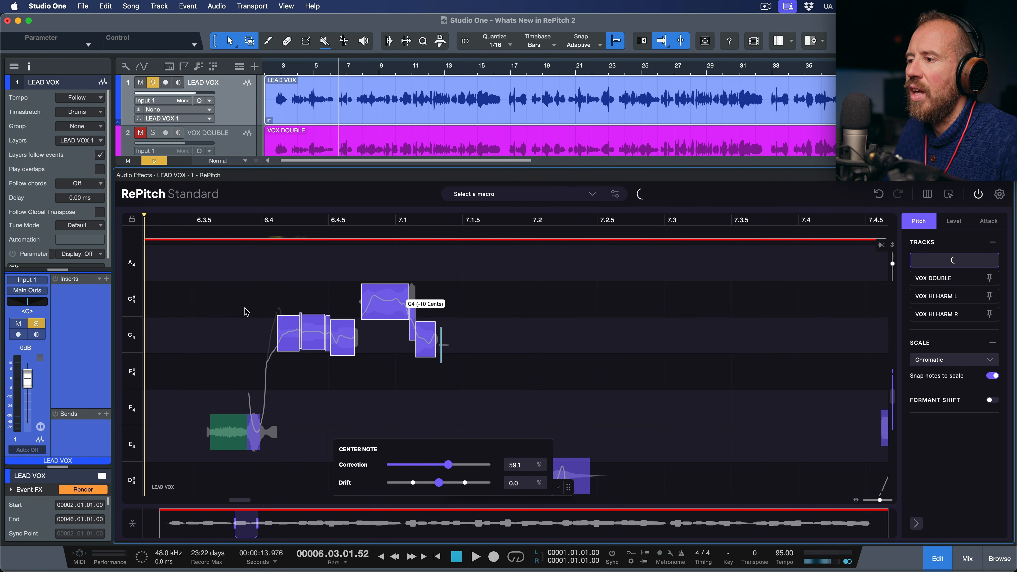
- Audition the centered LEAD VOX phrase from about 6.3.5 through bar 9
left_click(212, 305)
left_click(211, 221)
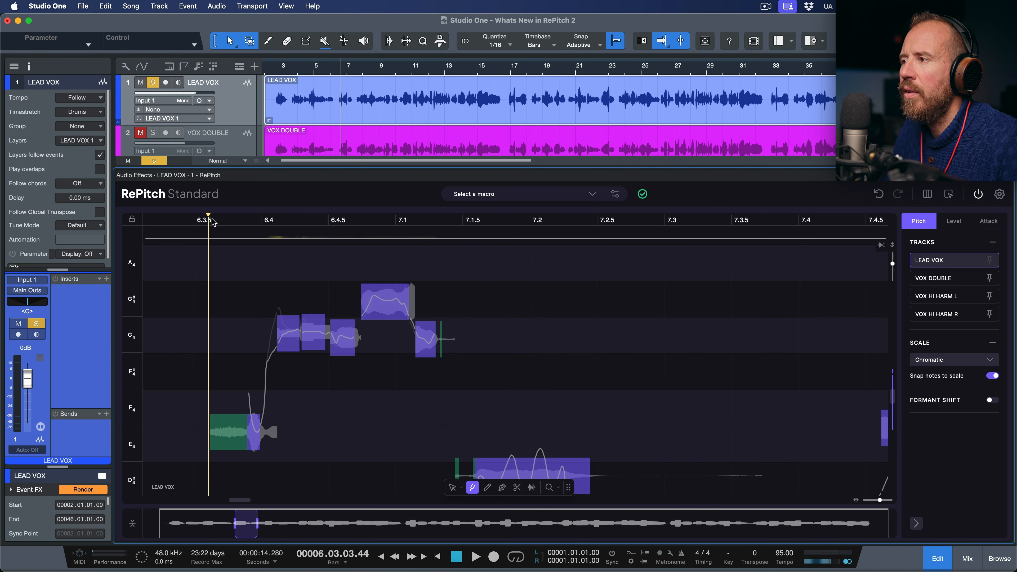
key("space")
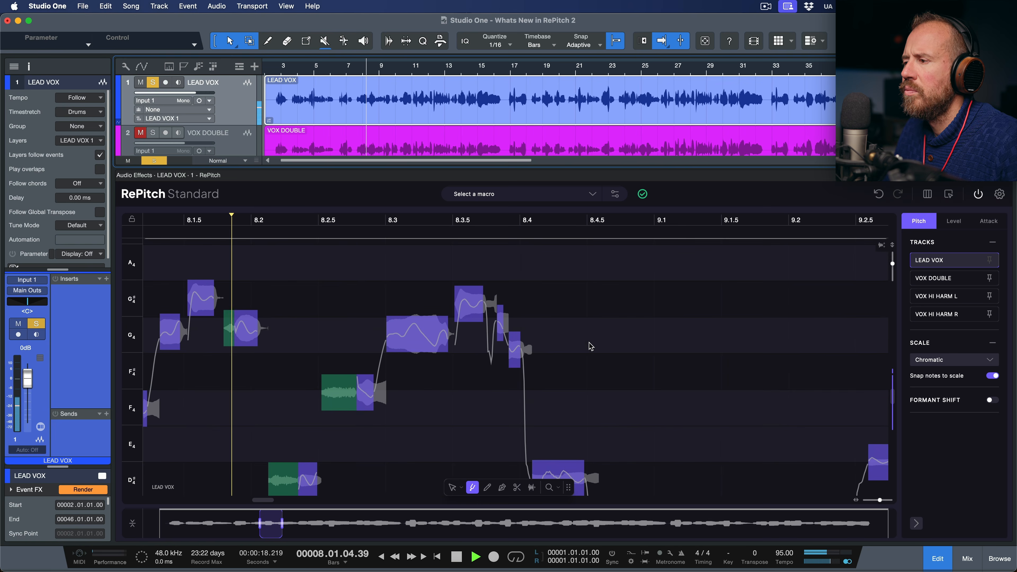
scroll(593, 345, "down", 3)
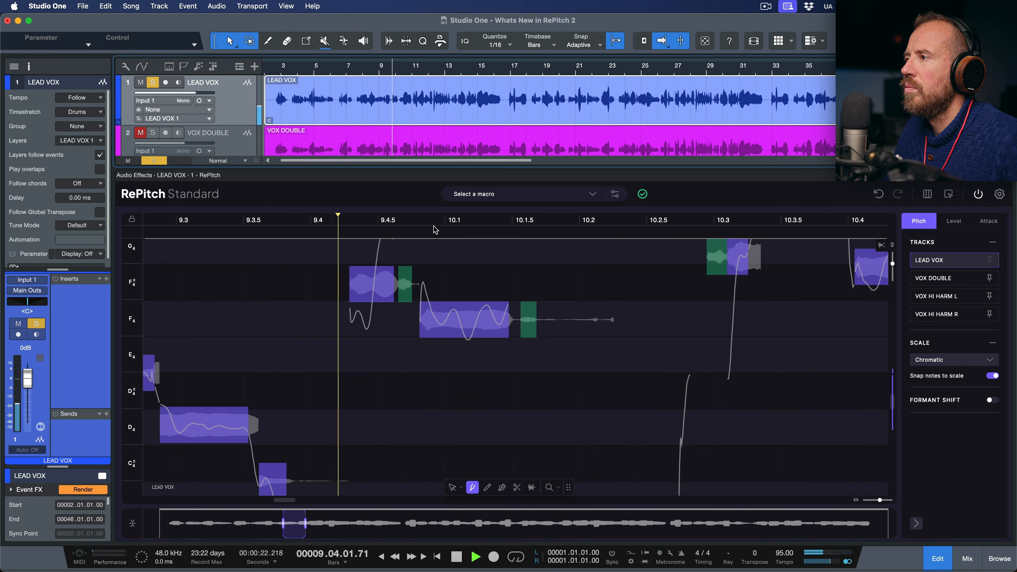
key("space")
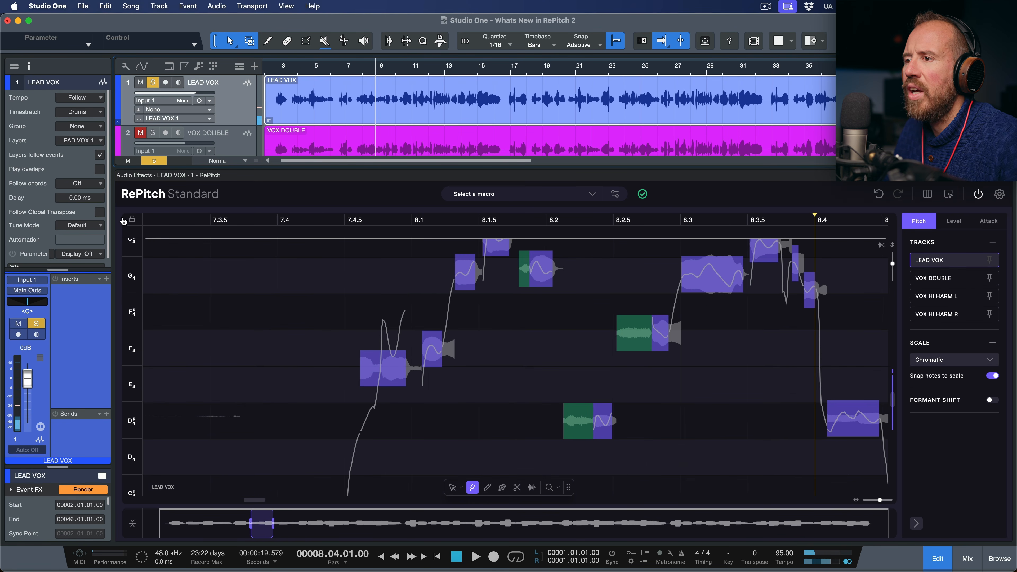
- Lock the note editor's scrolling and audition LEAD VOX from about 8.4
left_click(132, 219)
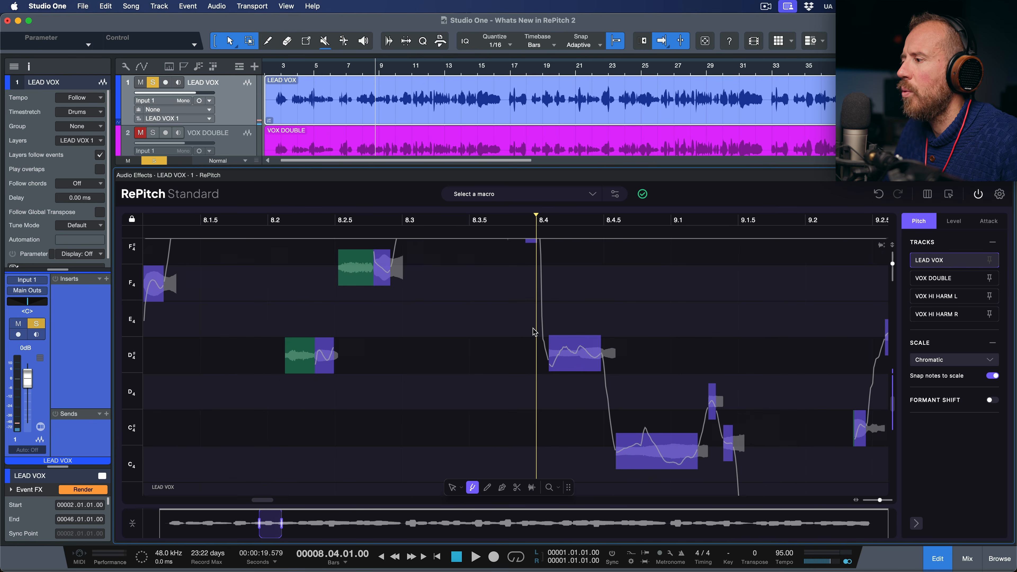
key("space")
key("space")
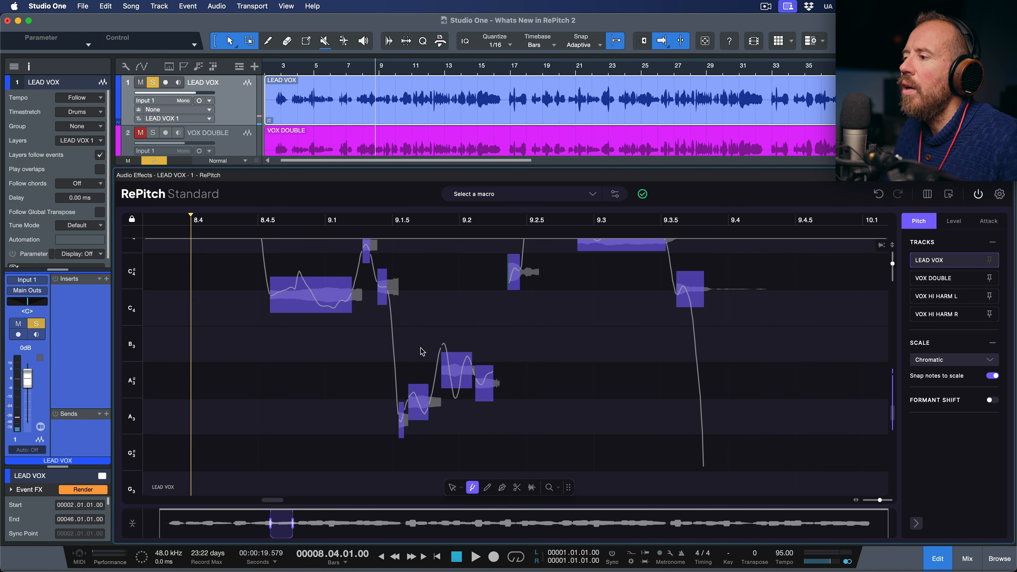
- Join LEAD VOX's two adjacent notes around 9.2 into one note
left_click_drag(439, 339, 505, 386)
left_click(538, 423)
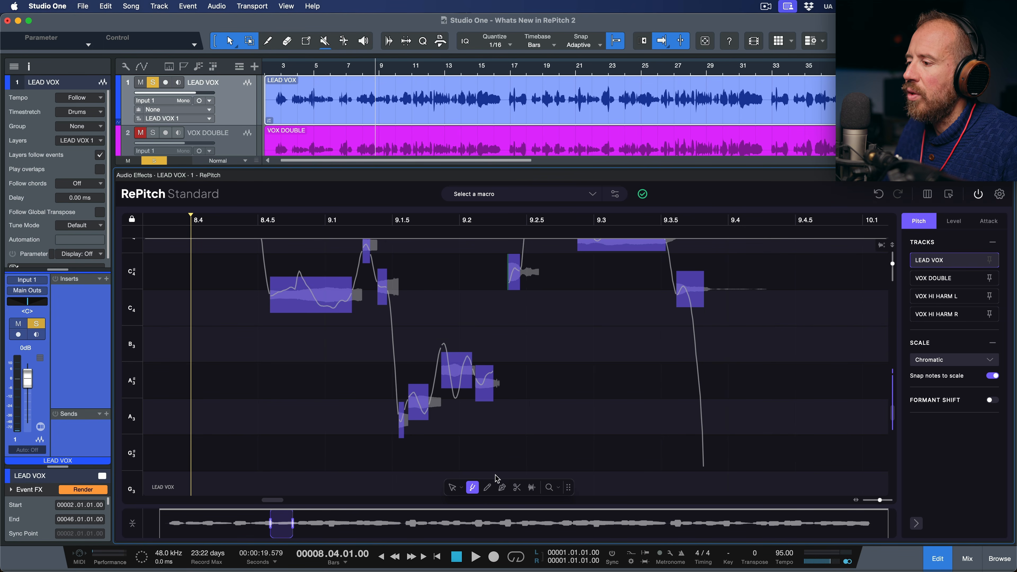
left_click_drag(576, 338, 449, 381)
key("j")
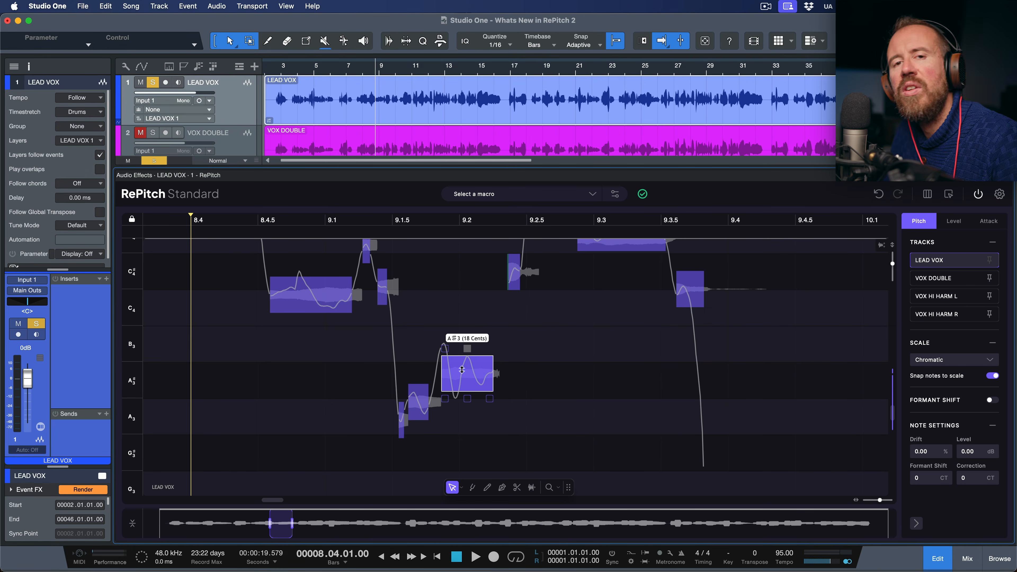
- Lower the joined note around 9.2 to A#3 (1 cent) and audition it from about 8.4
left_click_drag(465, 367, 465, 374)
key("space")
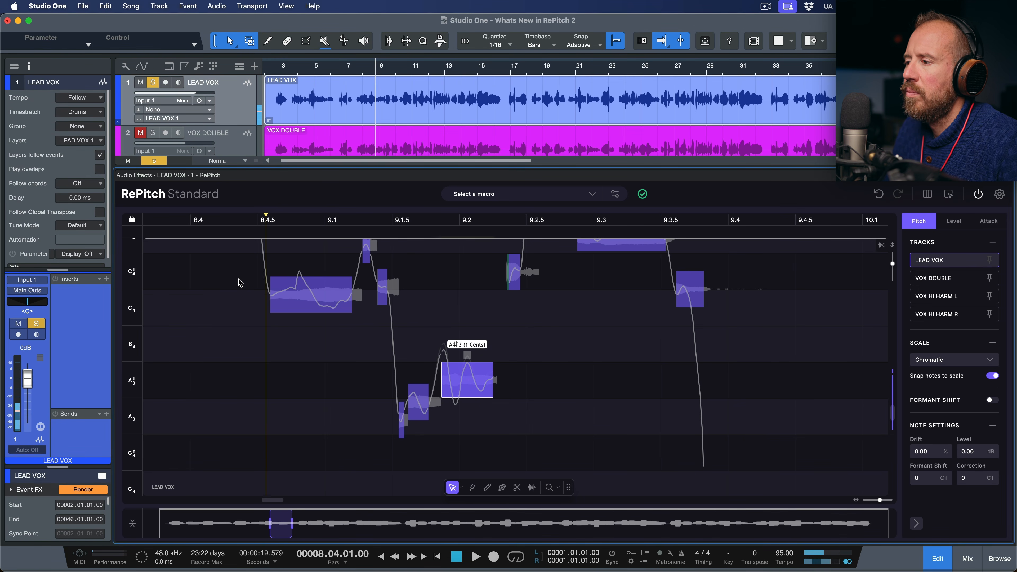
key("space")
left_click(593, 374)
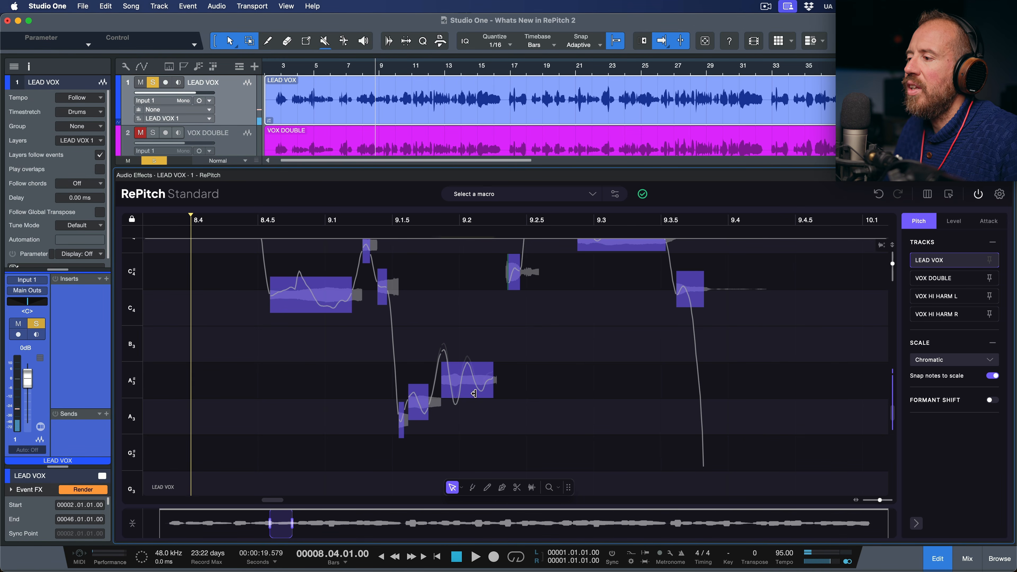
- Place four pen-tool points along the pitch curve from about 9.1.75 to 9.2.25 and lower the peak at the joined note's start
left_click_drag(460, 373, 555, 375)
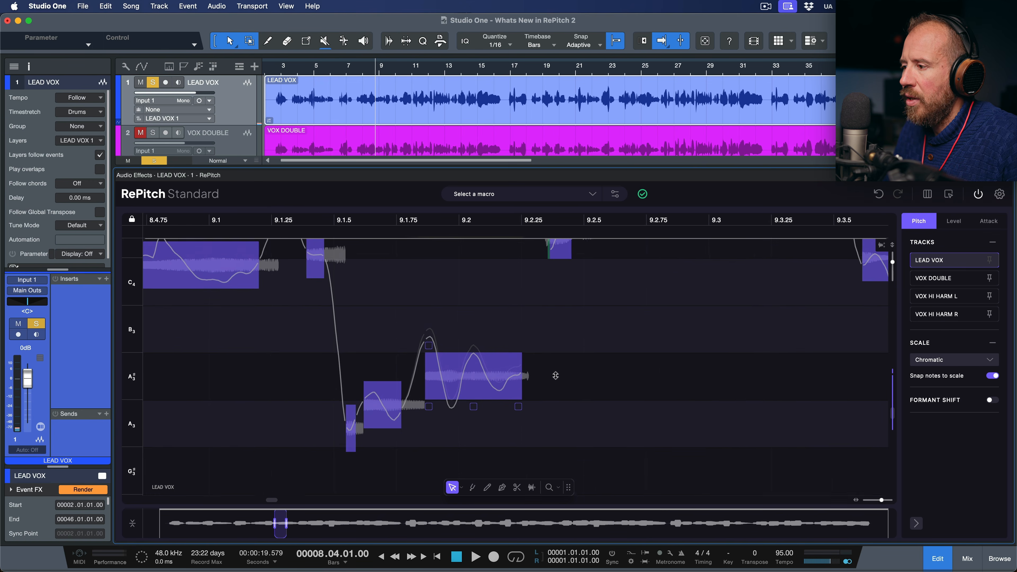
left_click(502, 487)
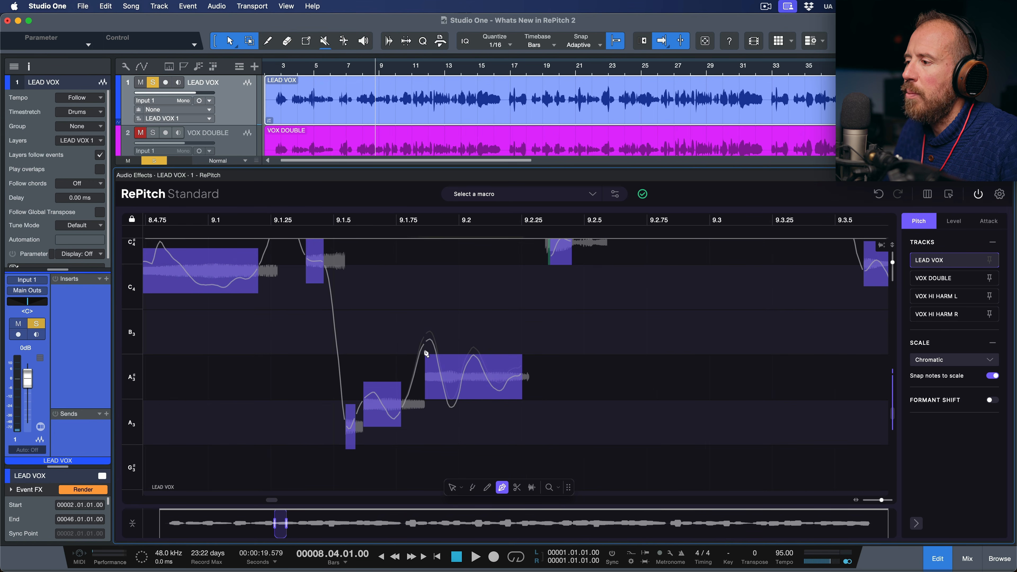
left_click(392, 419)
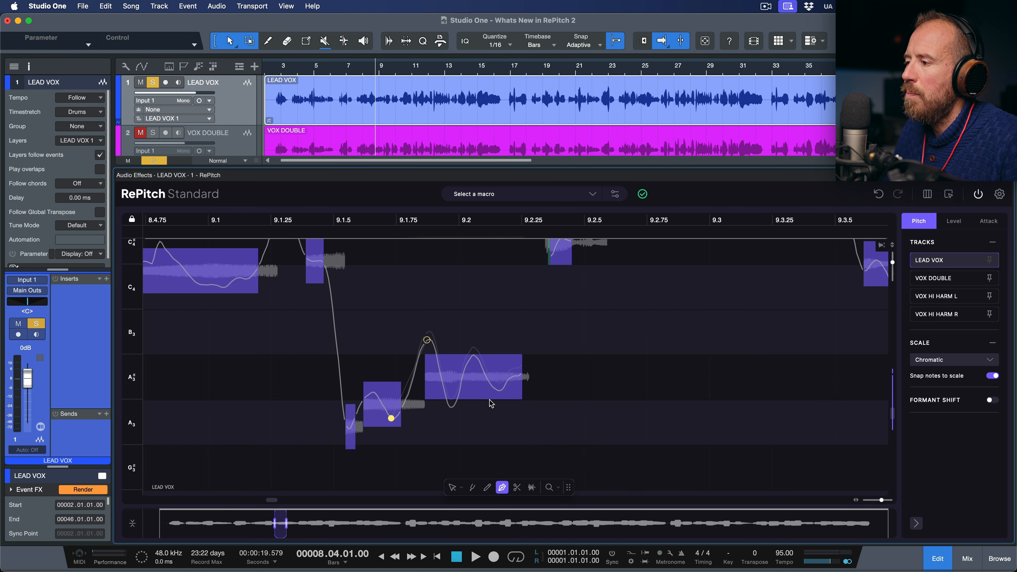
left_click(452, 407)
left_click(519, 375)
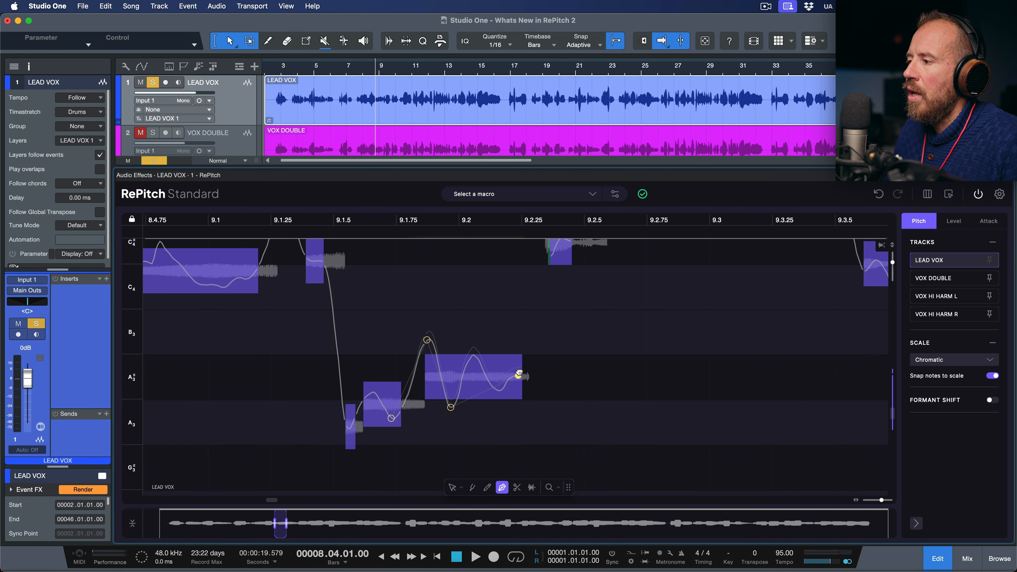
left_click_drag(427, 340, 426, 352)
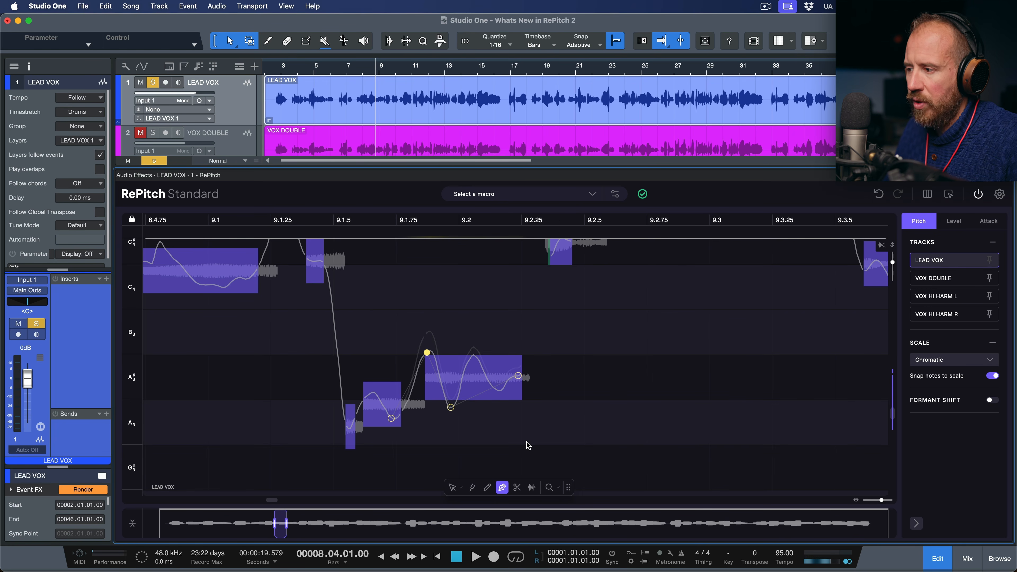
- Audition the reshaped LEAD VOX phrase from about 8.4
scroll(527, 442, "down", 10)
left_click(238, 331)
key("space")
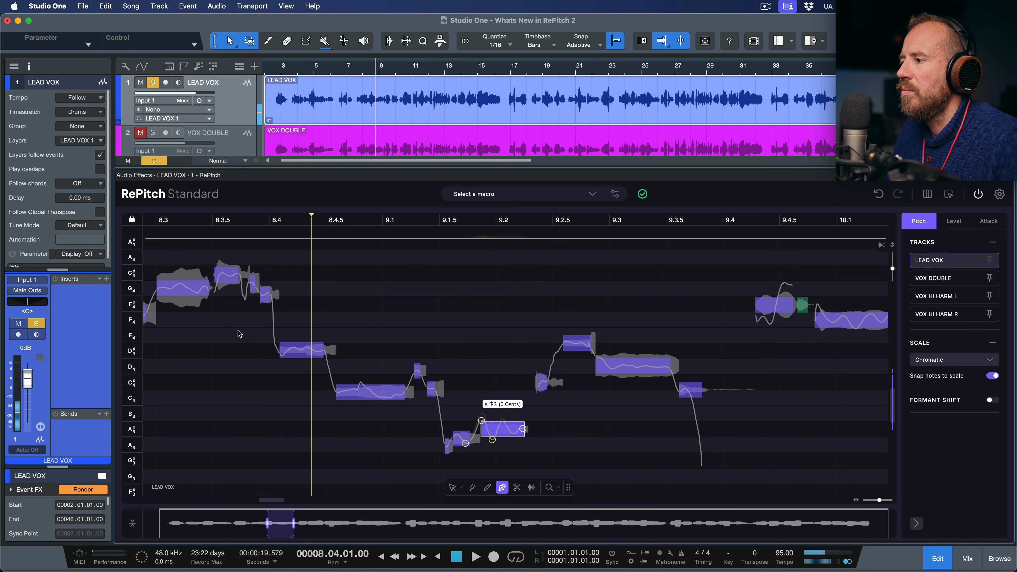
key("space")
scroll(276, 141, "down", 1)
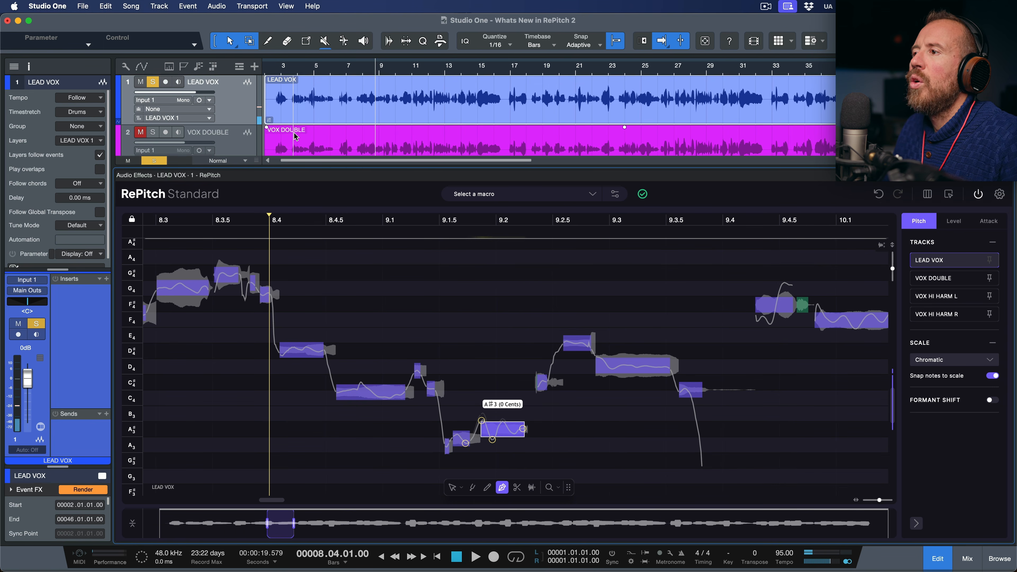
- Open the VOX DOUBLE track in the note editor and compare its notes with the pinned LEAD VOX reference
left_click(276, 141)
left_click(277, 141)
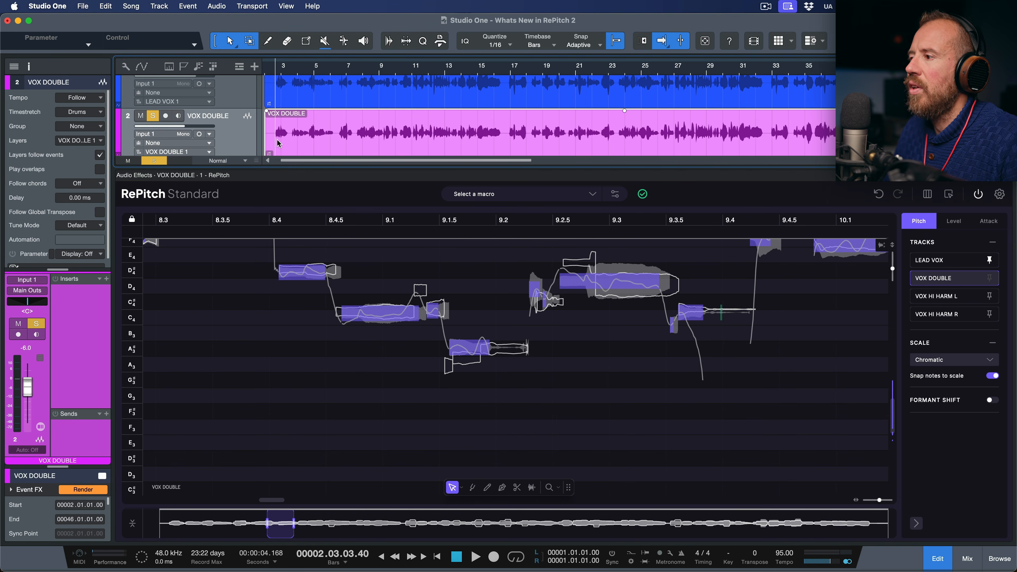
scroll(665, 363, "up", 4)
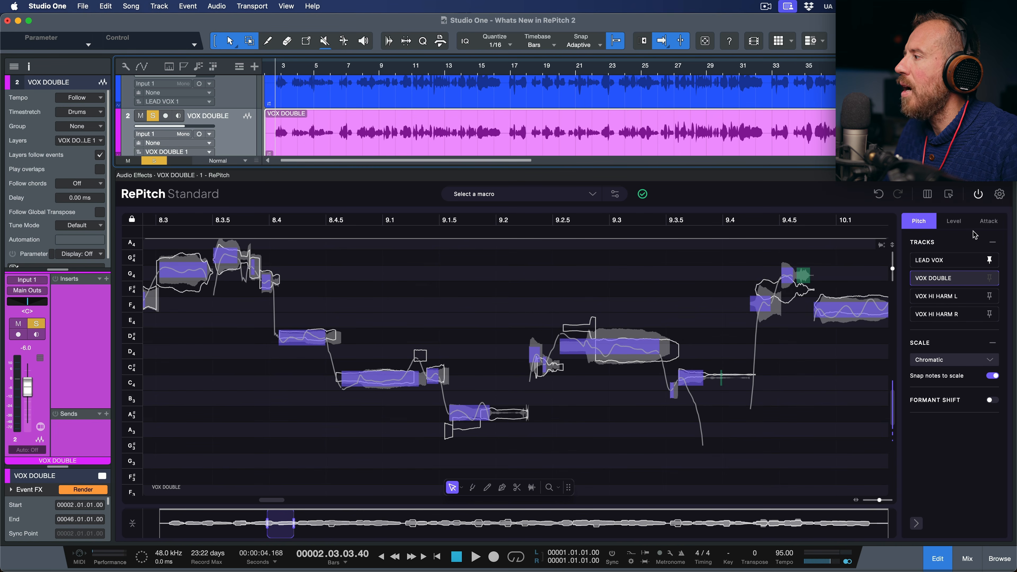
scroll(493, 312, "left", 5)
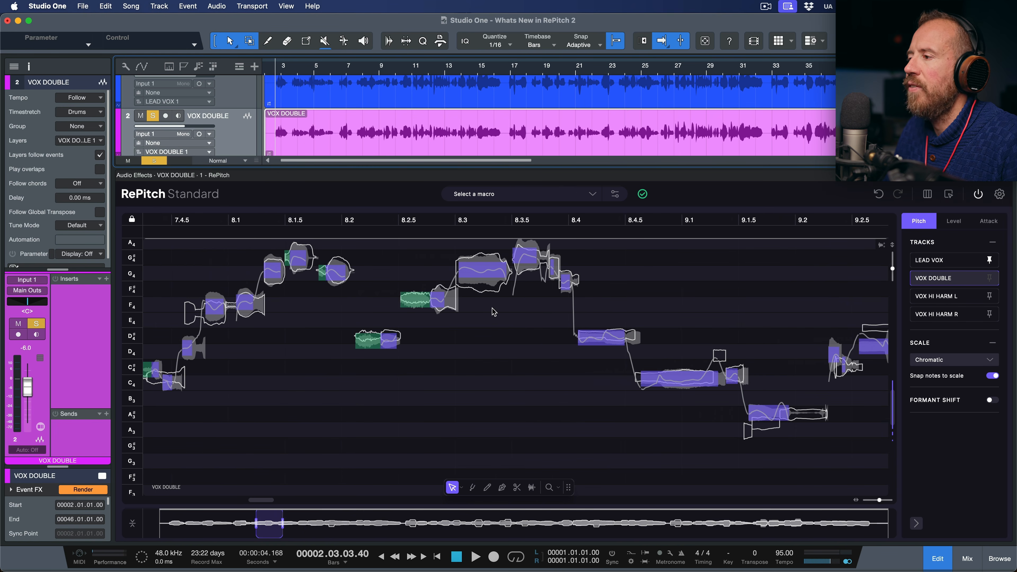
- Unlock the note editor's scrolling and audition VOX DOUBLE from about 2.3.3
left_click(133, 222)
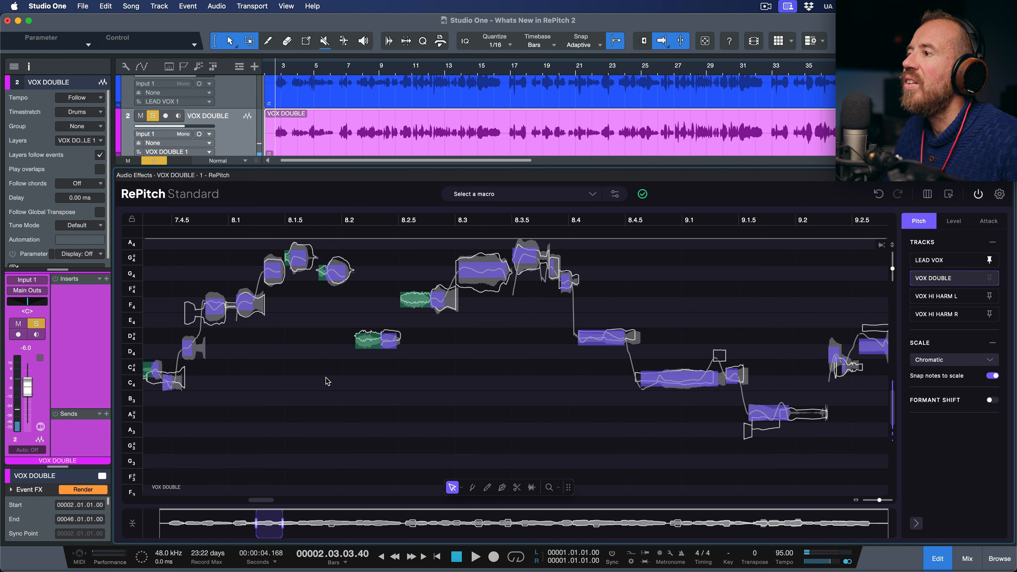
key("space")
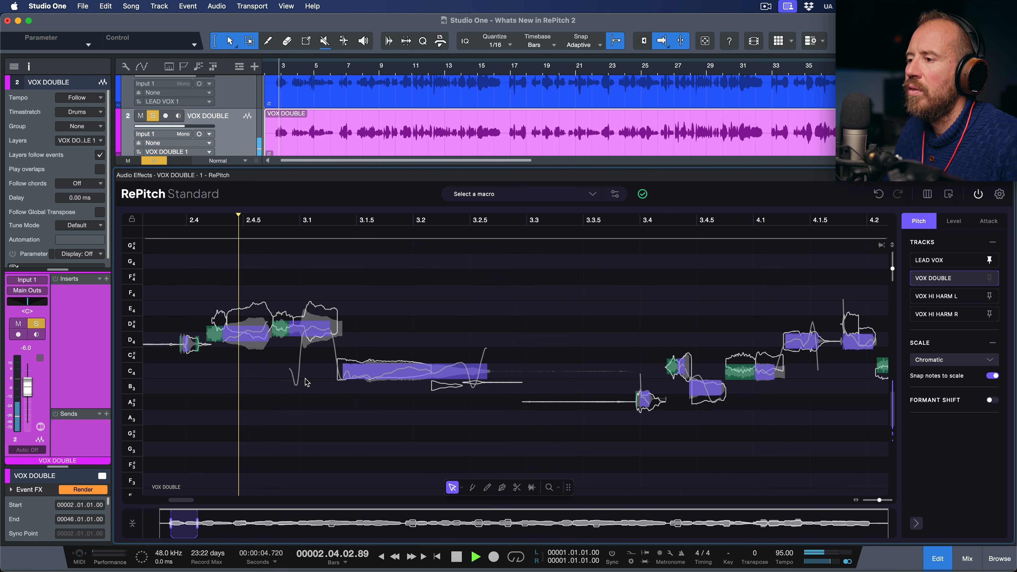
key("space")
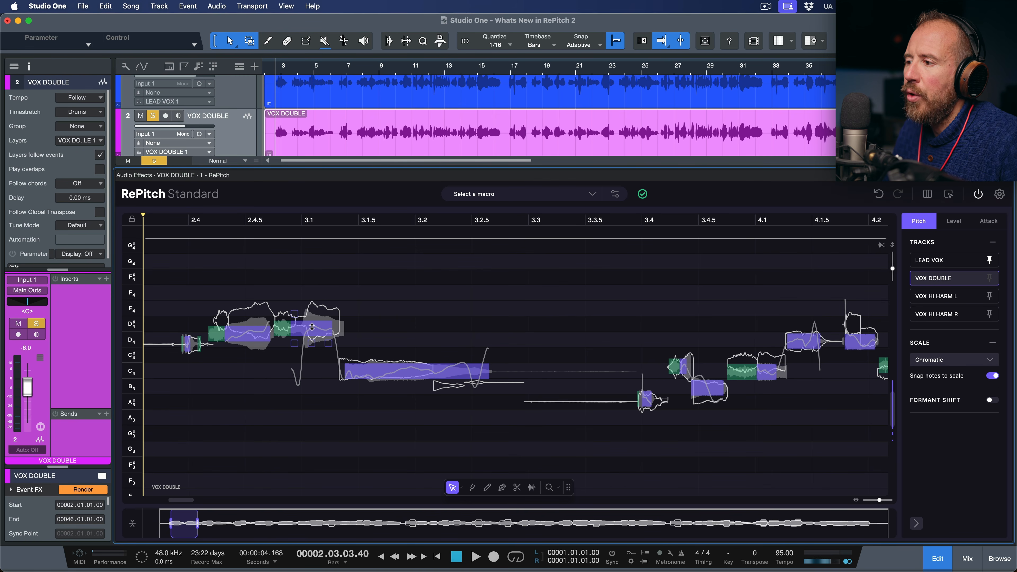
- Switch to the single-edit selector and raise VOX DOUBLE's notes around 2.4.5 and 3.1 to match the LEAD VOX reference pitch
left_click(463, 488)
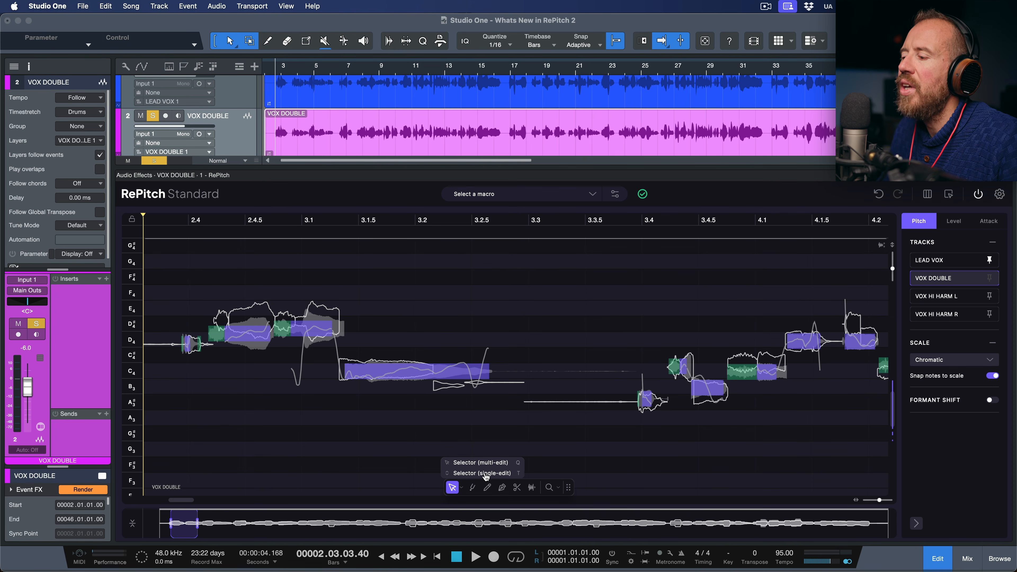
left_click(478, 432)
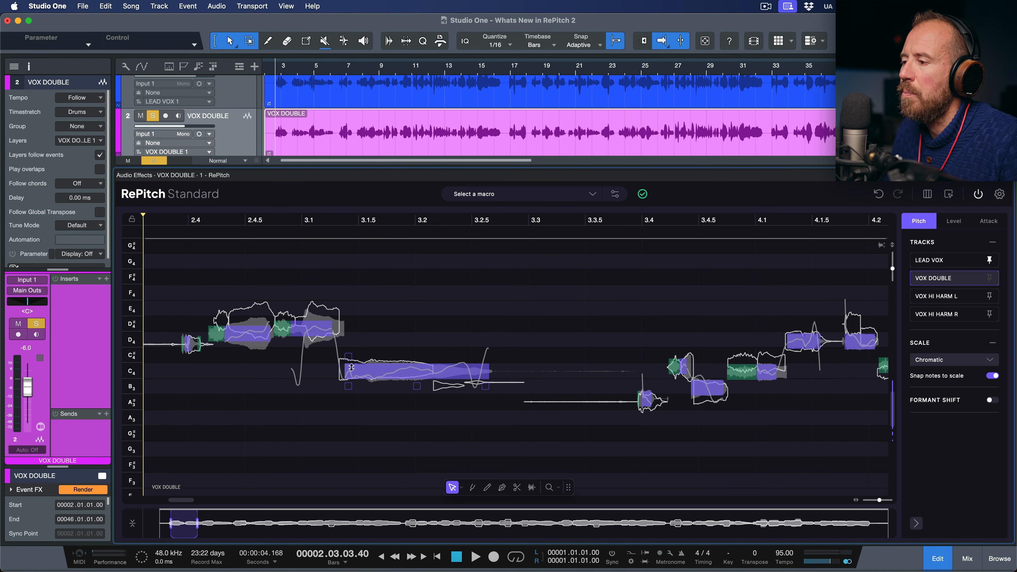
left_click(462, 488)
left_click(482, 474)
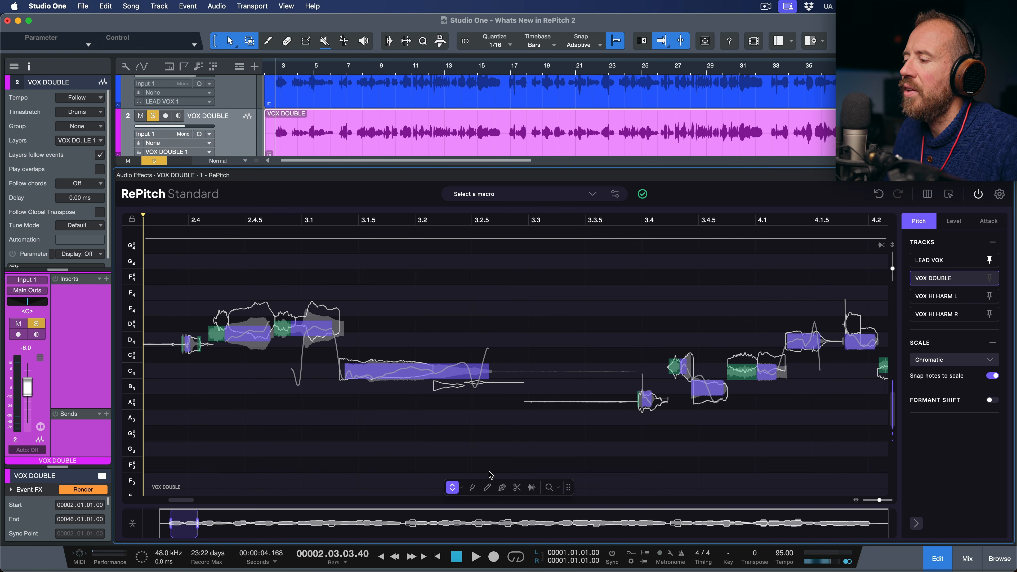
left_click_drag(313, 329, 248, 323)
left_click(213, 276)
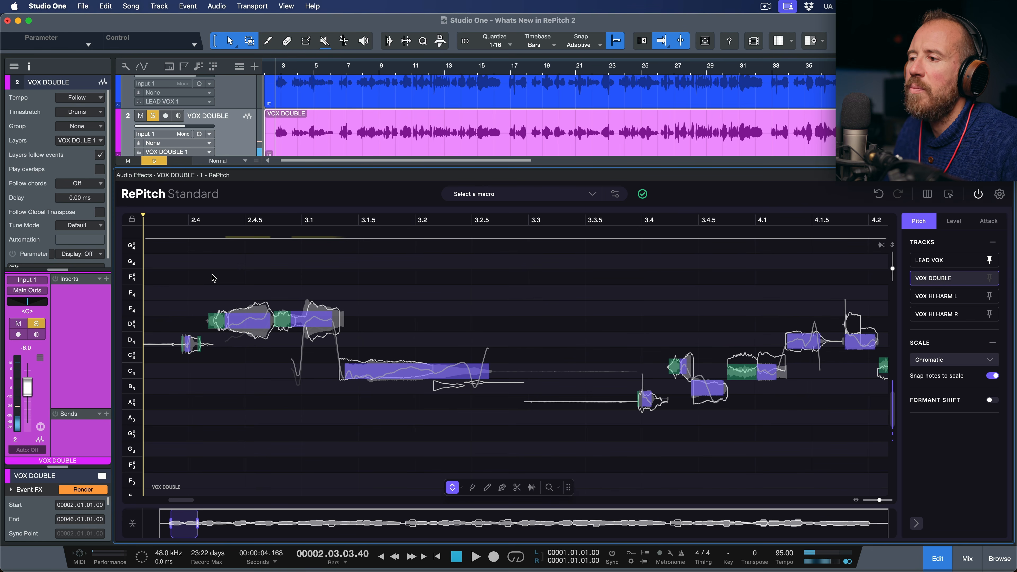
- Audition the raised VOX DOUBLE notes from about 2.3.4
left_click(168, 216)
key("space")
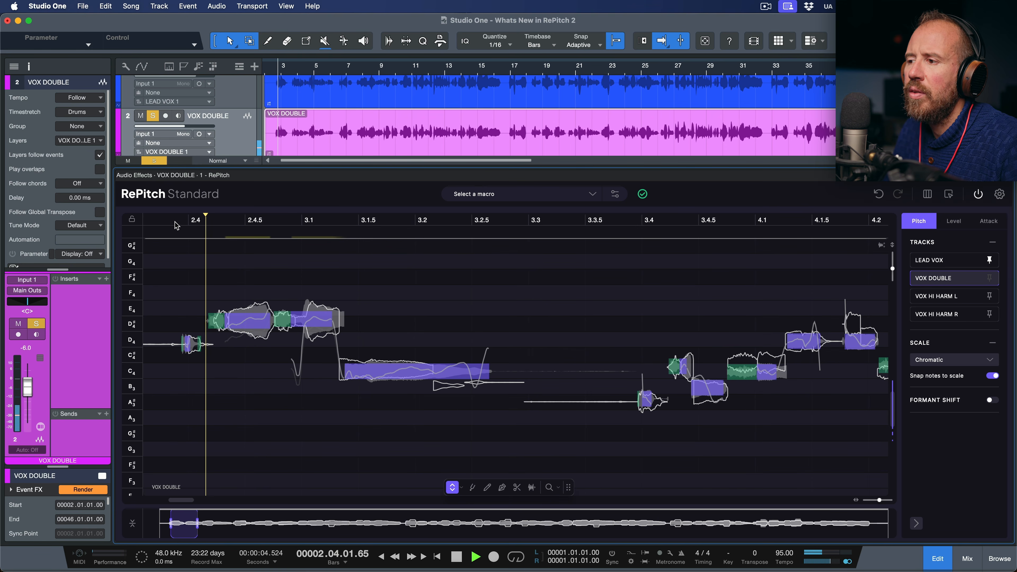
key("space")
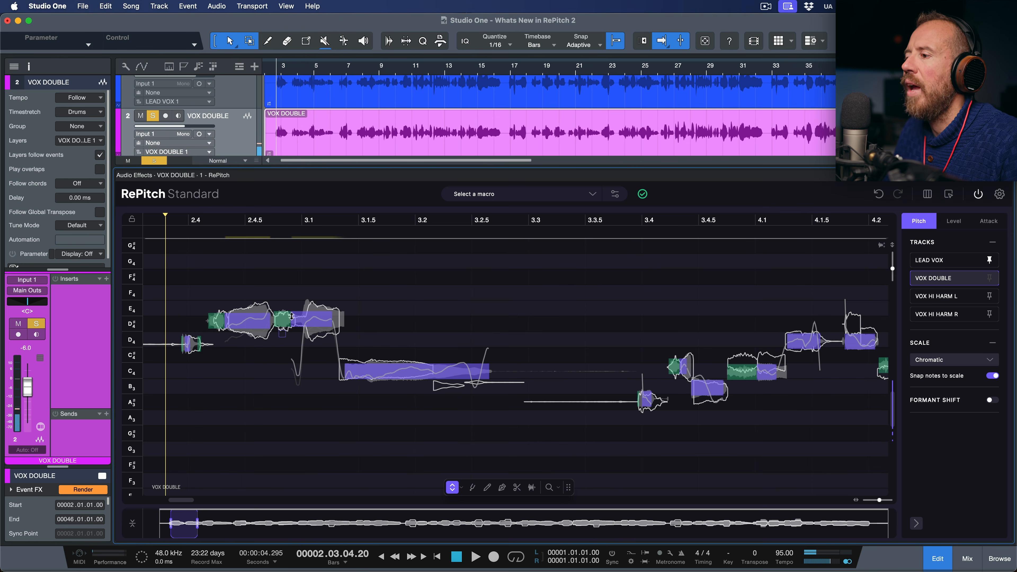
- Unpin the LEAD VOX reference so only VOX DOUBLE's notes around 2.4 to 3.4 are shown
left_click(990, 262)
scroll(413, 317, "up", 5)
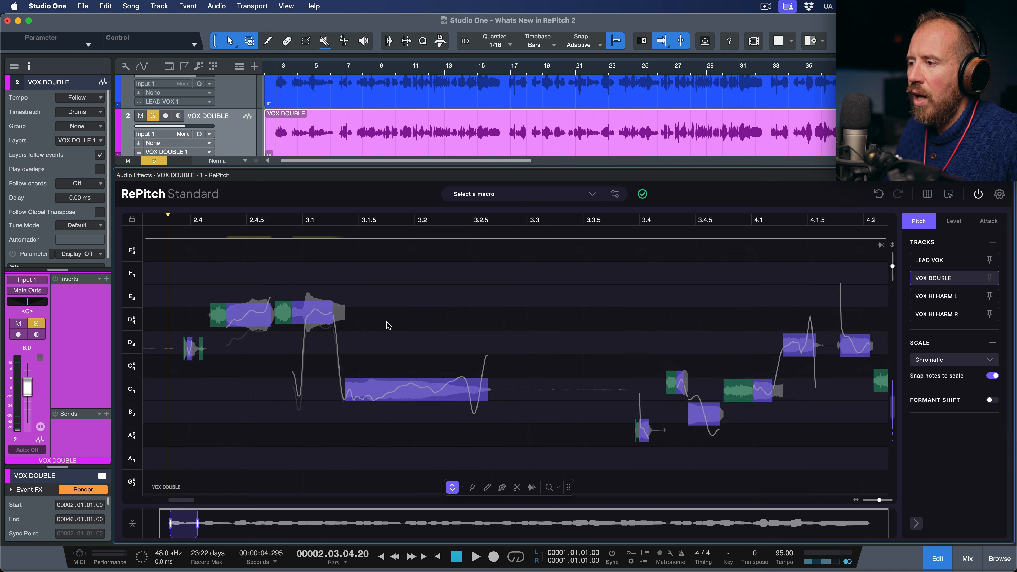
scroll(415, 312, "left", 3)
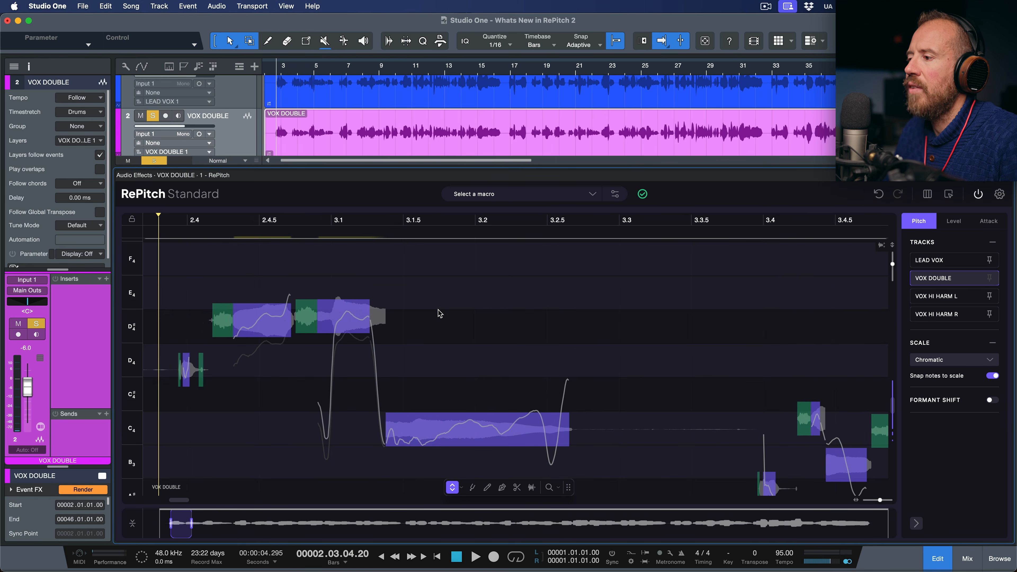
- Try reshaping the pitch of VOX DOUBLE's long note around 3.2 with anchor points at its start, middle and end dip
left_click(466, 430)
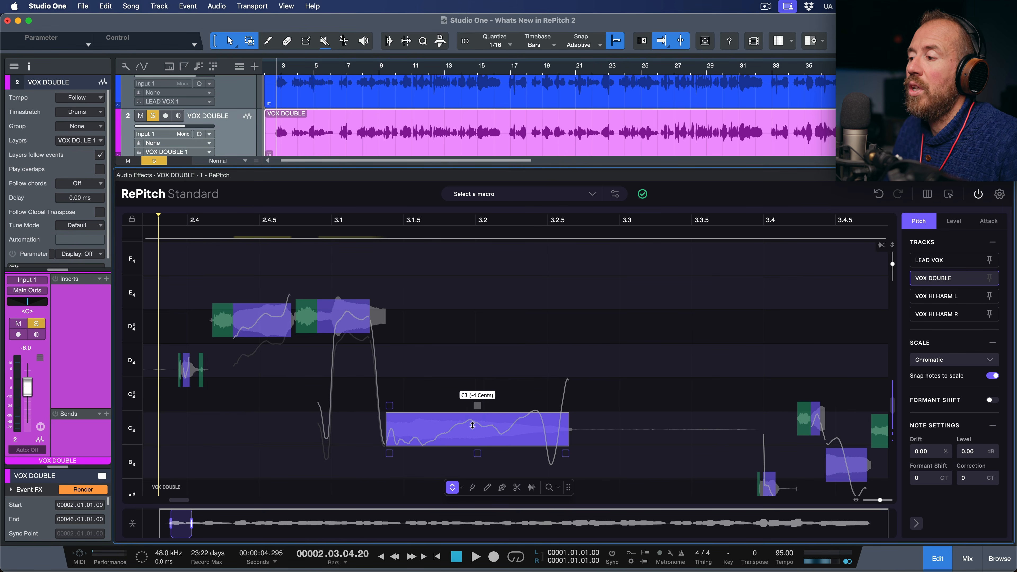
left_click(502, 488)
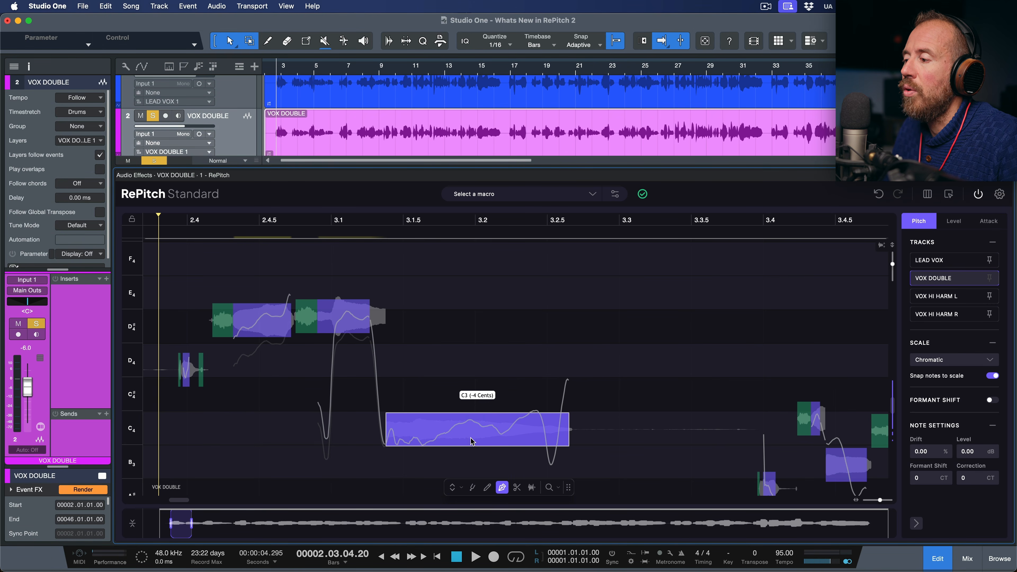
left_click(392, 430)
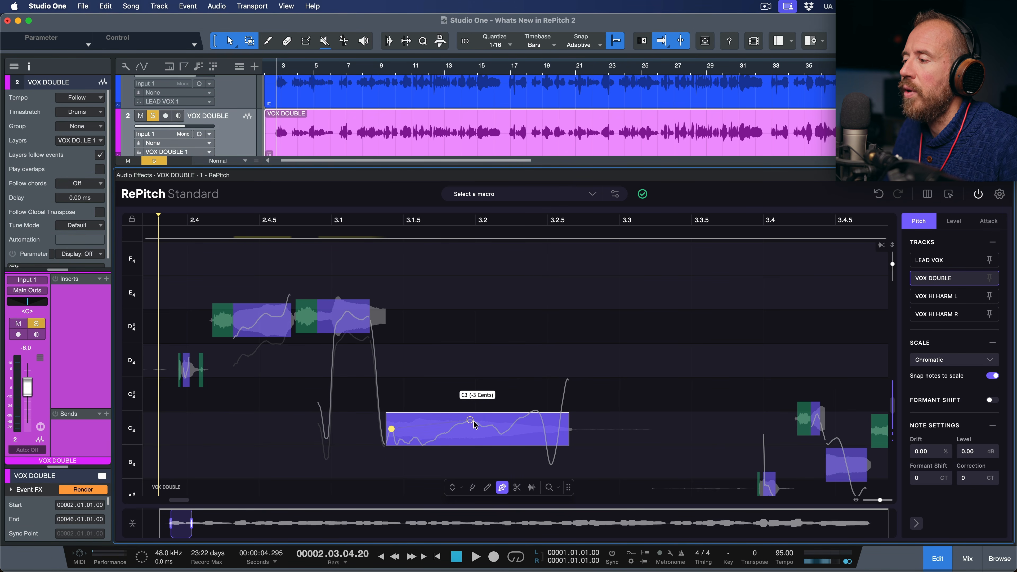
left_click(552, 464)
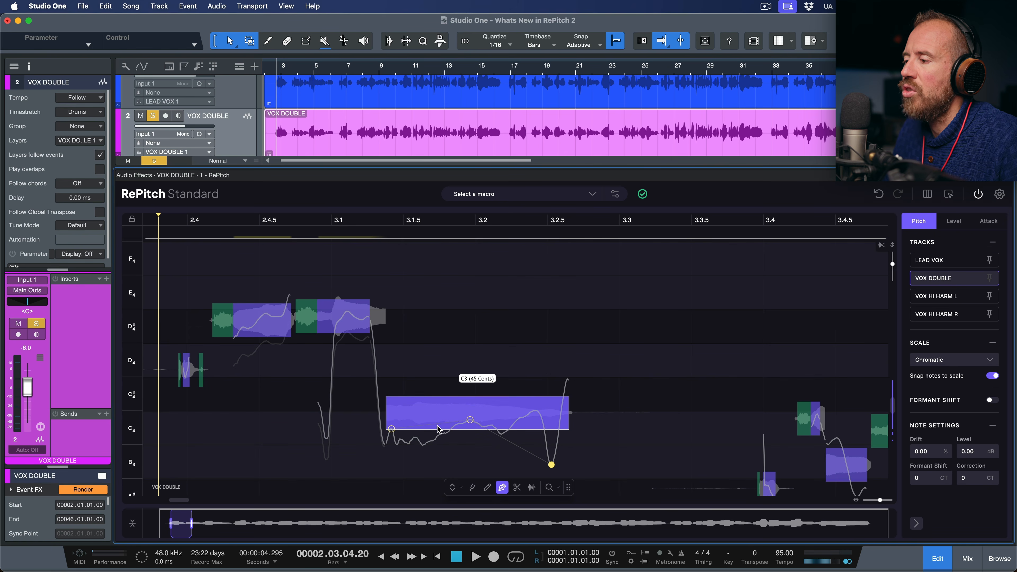
left_click(392, 428)
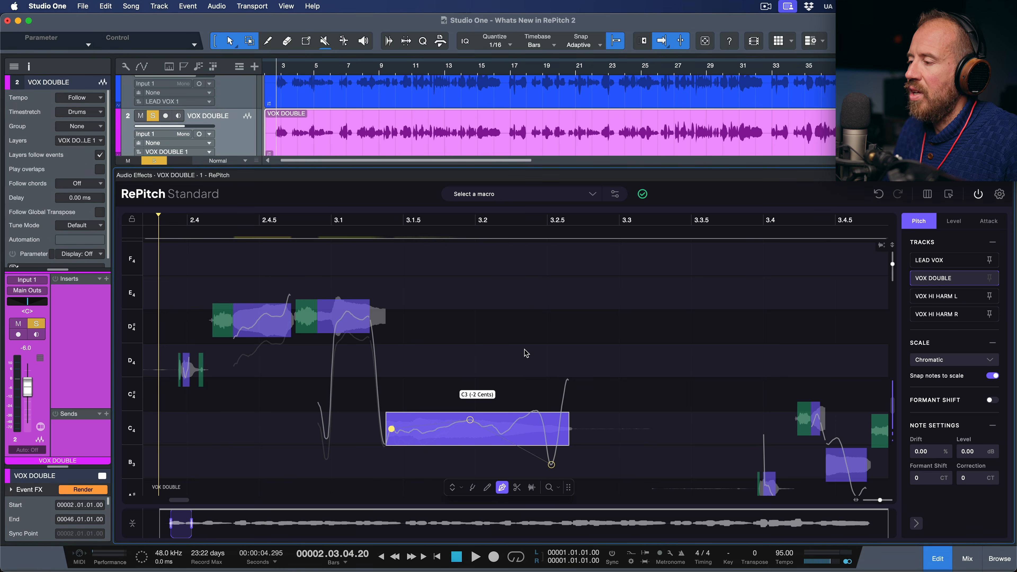
key("super+z")
key("super+z")
- Return to the selector tool and adjust the start of VOX DOUBLE's long note around 3.2 with its lower-left handle
left_click(453, 487)
left_click_drag(483, 342, 466, 453)
mouse_move(392, 458)
left_click_drag(390, 456, 394, 434)
left_click(490, 306)
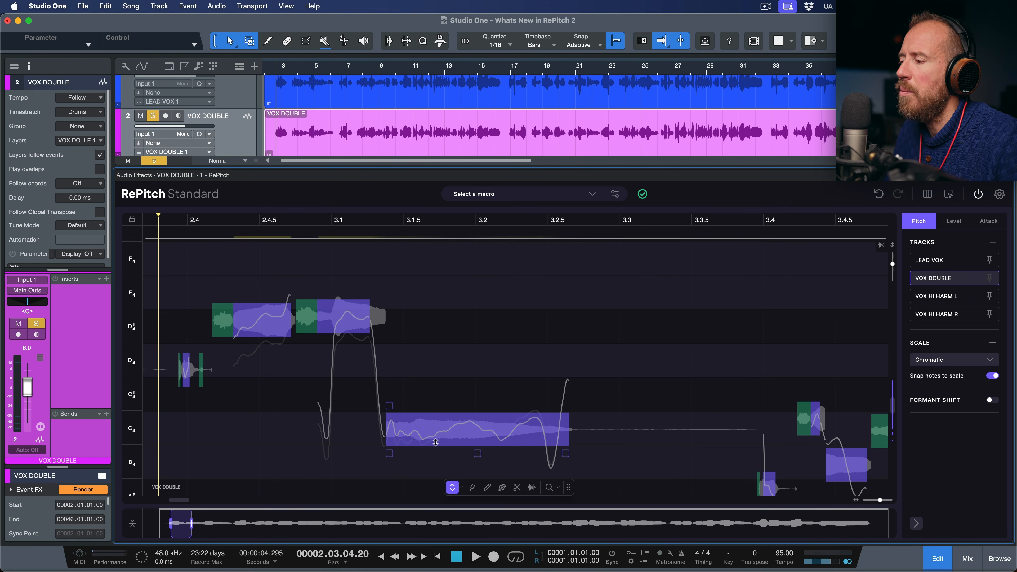
- Try redrawing VOX DOUBLE's pitch between the notes at 2.4.5 and 3.1 with the pencil, auditioning it from 2.4
left_click(487, 487)
left_click_drag(284, 317, 295, 317)
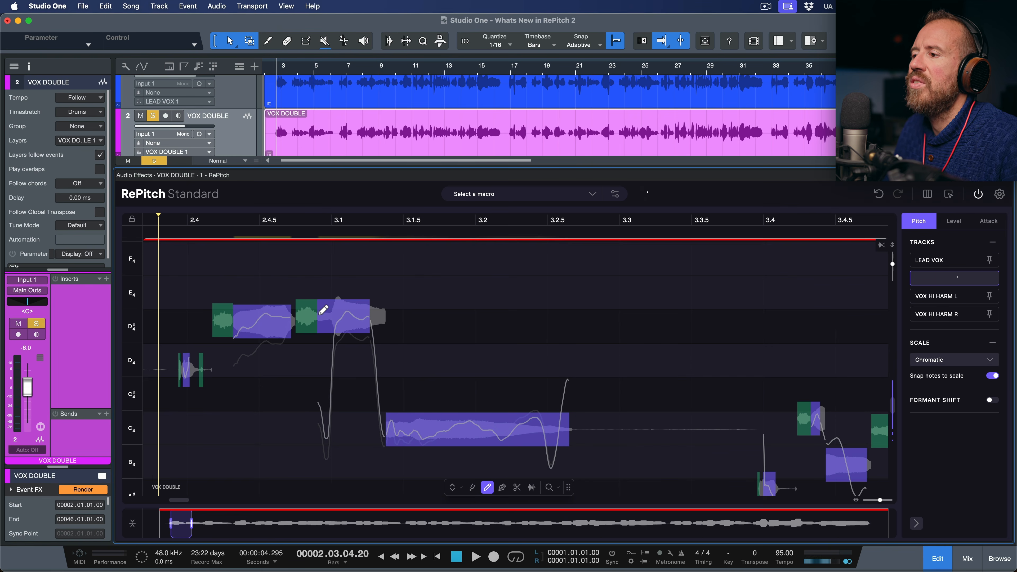
left_click(194, 217)
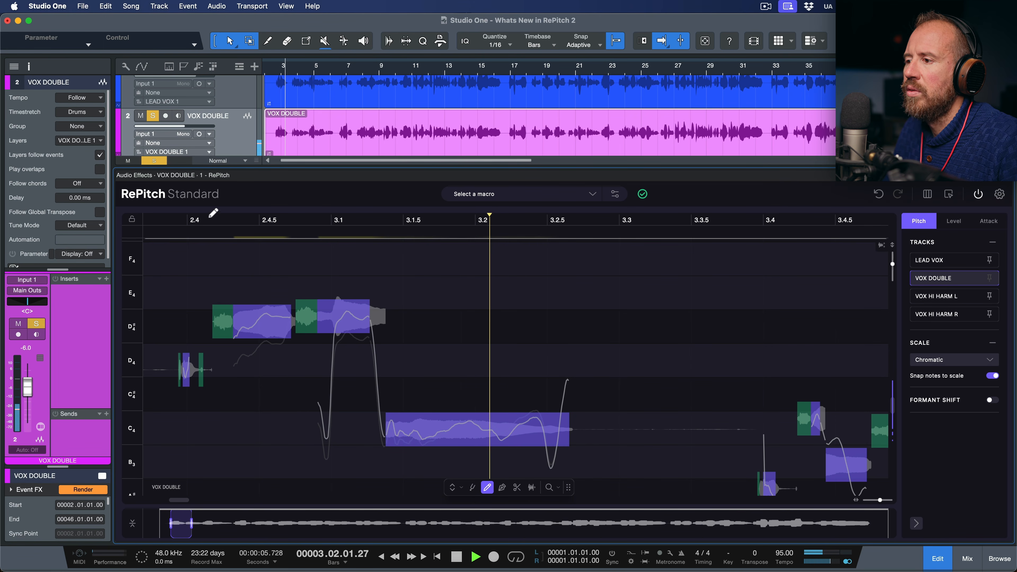
key("space")
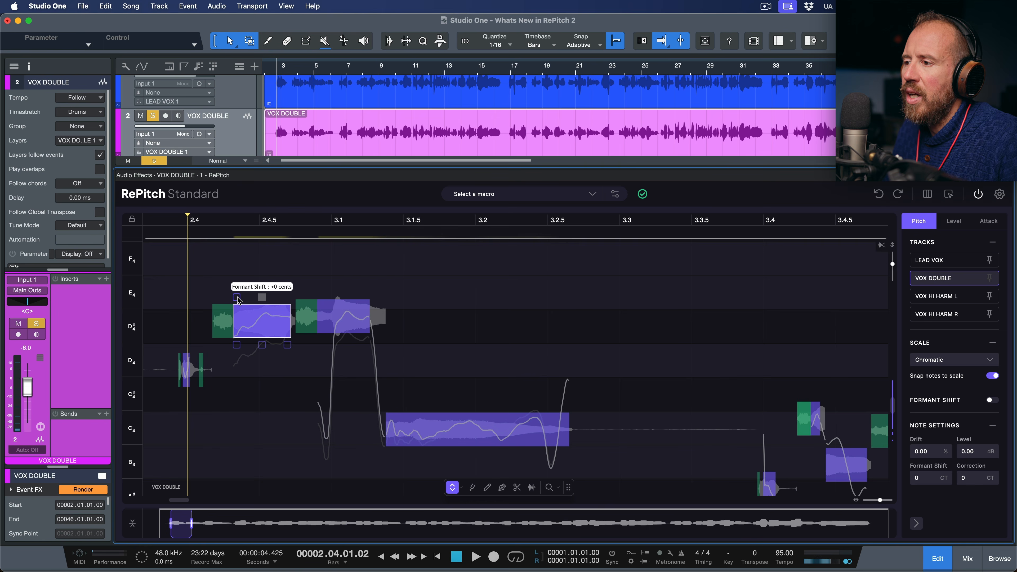
- Adjust the formant shift handle on VOX DOUBLE's note at 2.4.5 and audition the phrase from 2.4
left_click_drag(238, 301, 243, 340)
left_click(167, 306)
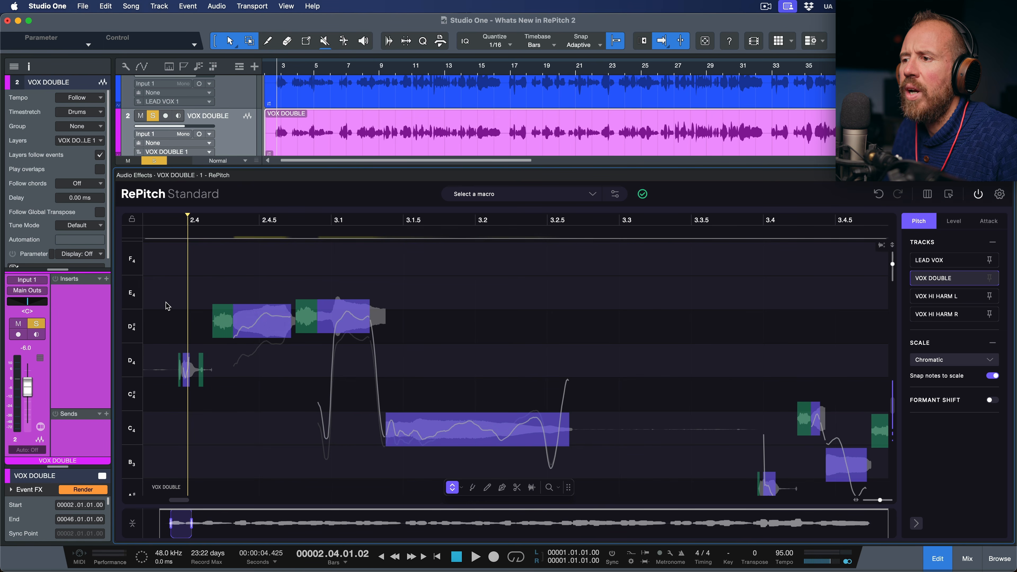
left_click(171, 283)
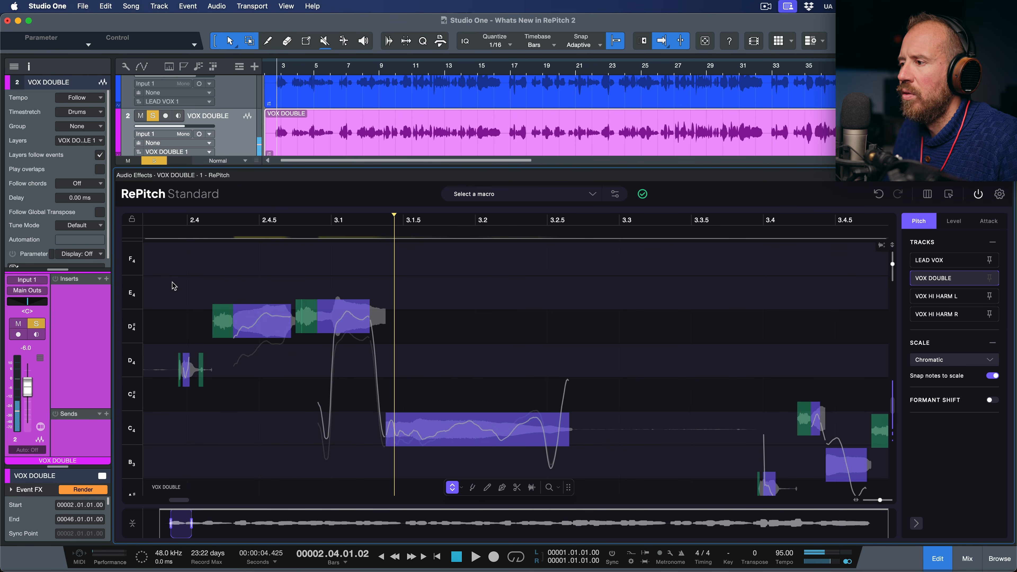
key("space")
- Lower VOX DOUBLE's note at 3.1 to D♯4 (19 cents) and pin the LEAD VOX reference again
left_click(350, 314)
left_click_drag(350, 314, 351, 318)
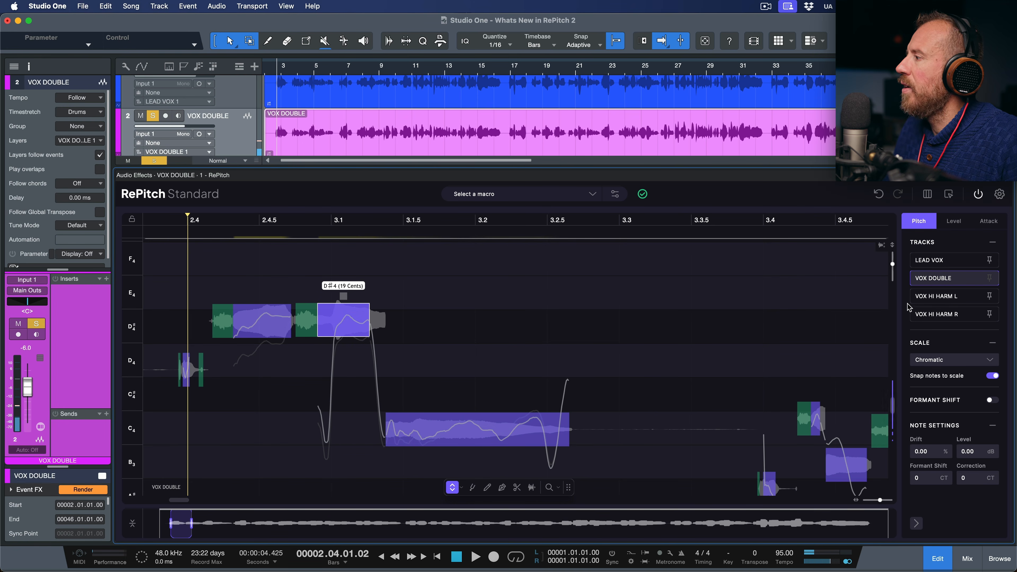
left_click(989, 260)
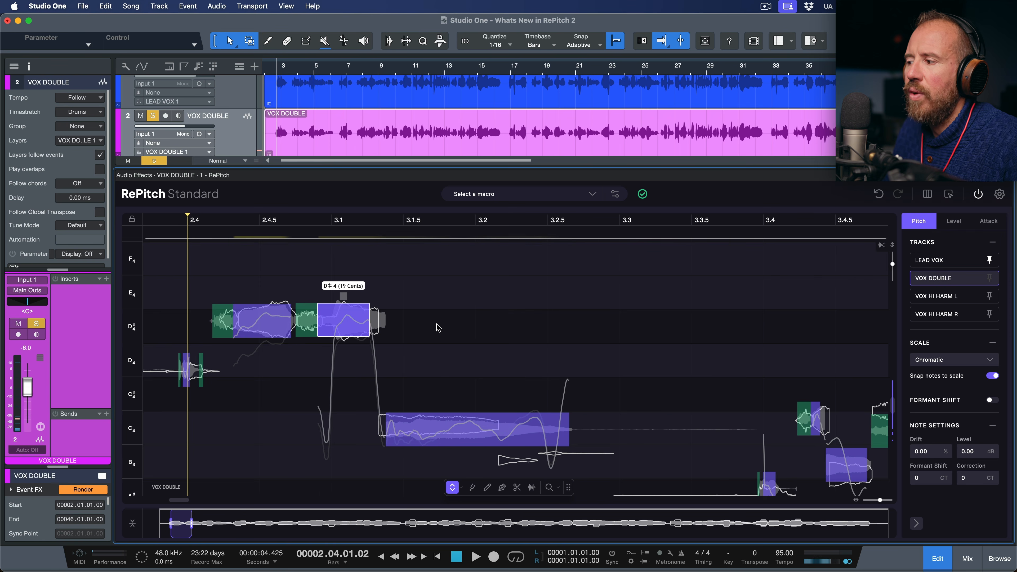
- Solo LEAD VOX together with VOX DOUBLE and audition both from about 3.4, comparing the notes up to 4.2
scroll(438, 327, "right", 5)
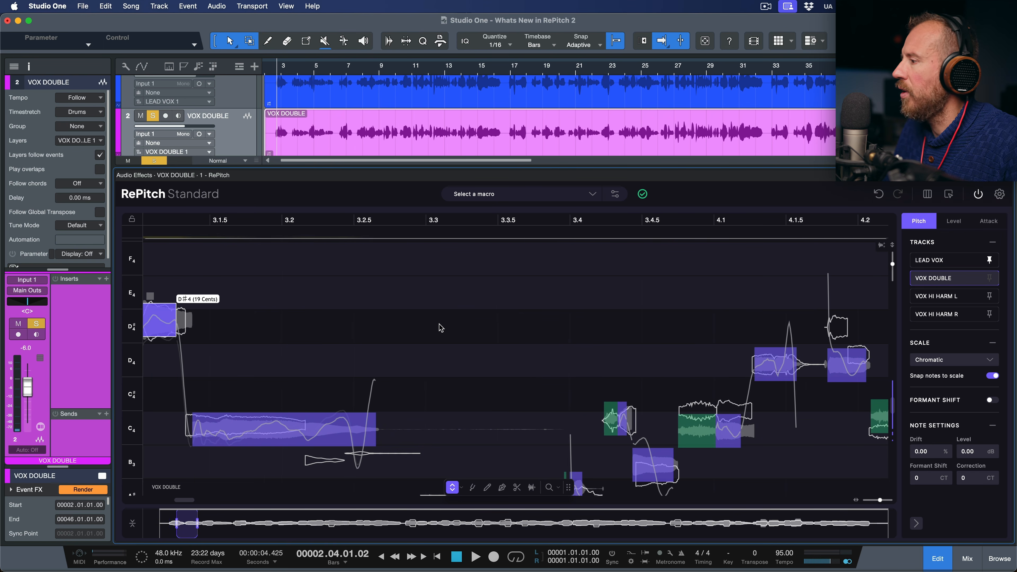
scroll(438, 327, "right", 3)
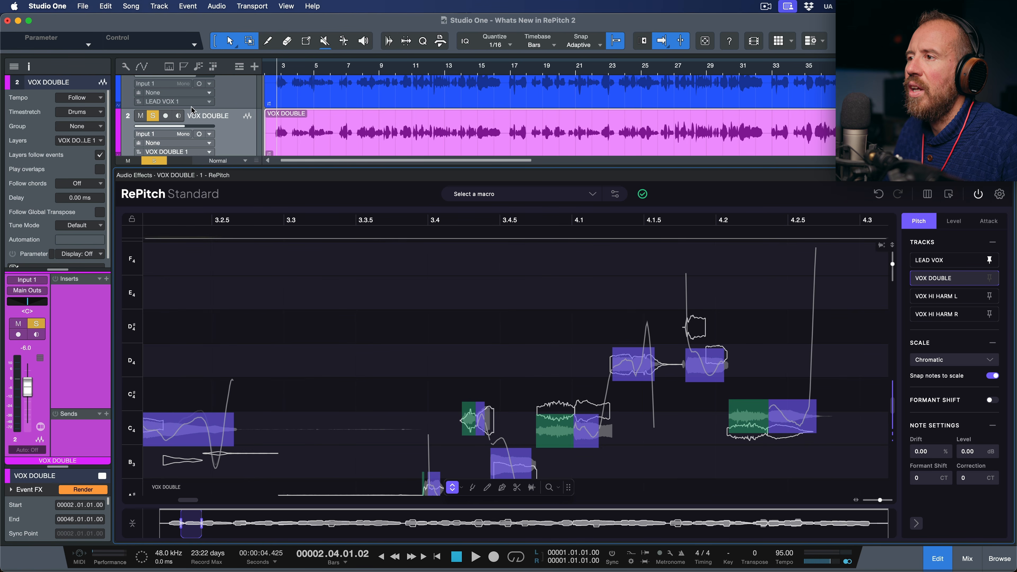
scroll(224, 106, "up", 2)
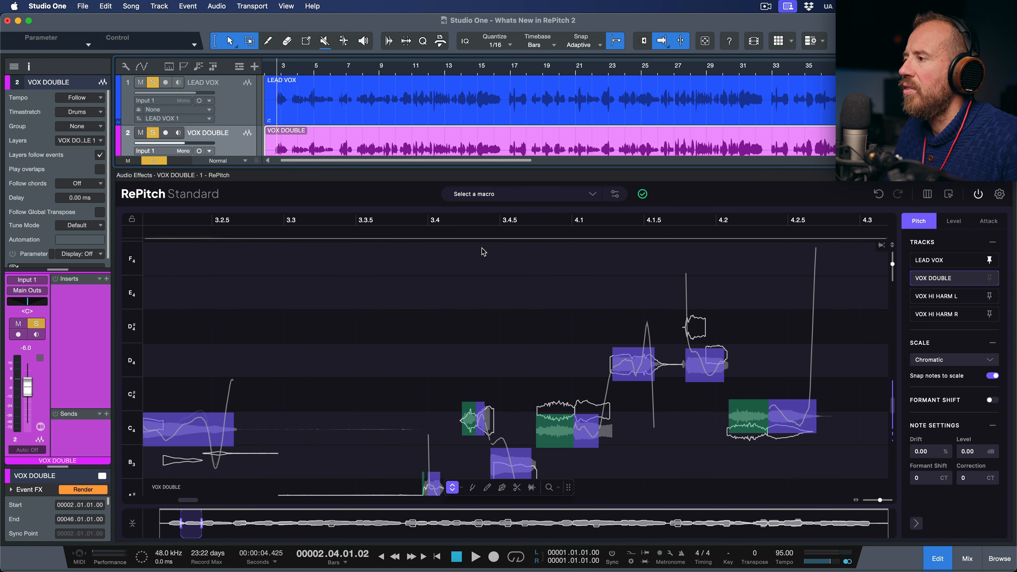
left_click(459, 223)
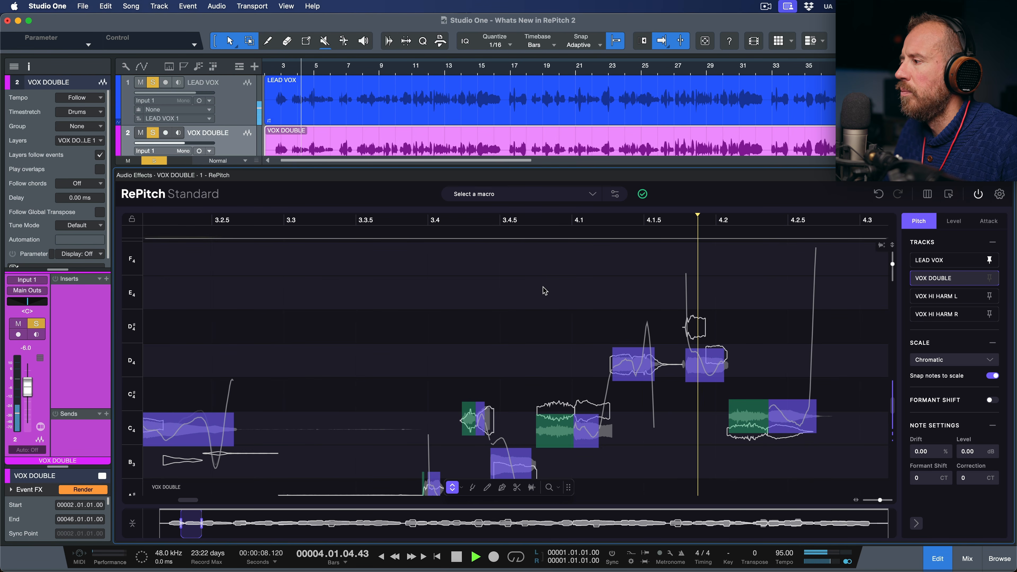
key("space")
- Tune VOX DOUBLE's note at 4.1 to C3 (0 cents) and audition both vocals from just after 4.1.5
left_click(586, 427)
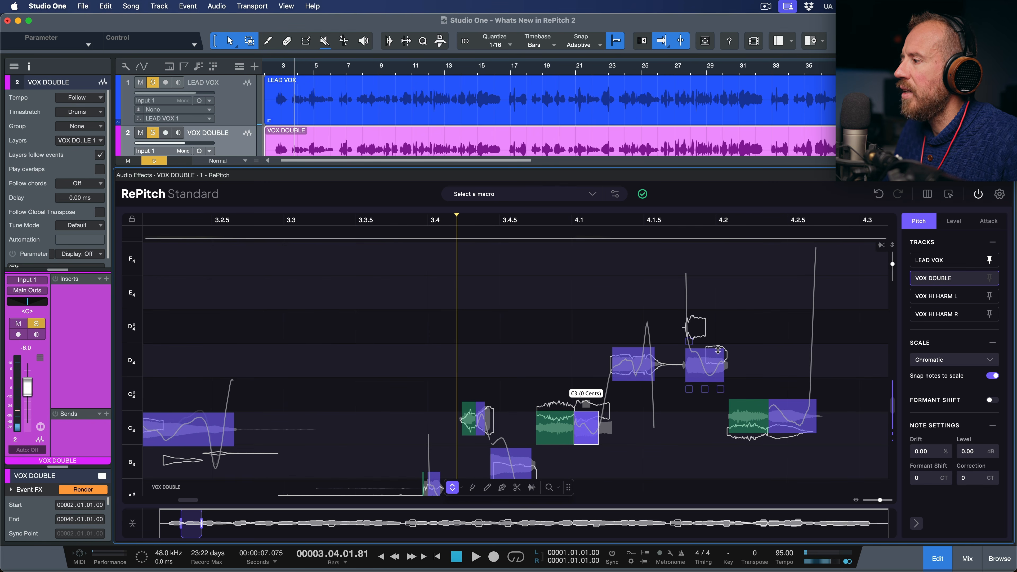
scroll(718, 354, "right", 5)
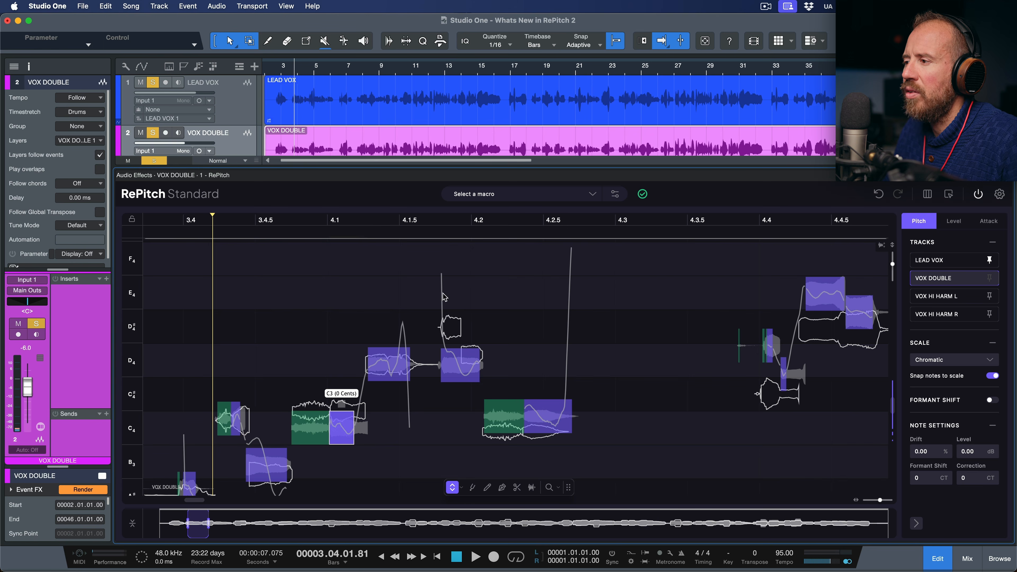
left_click(427, 293)
left_click(428, 220)
key("space")
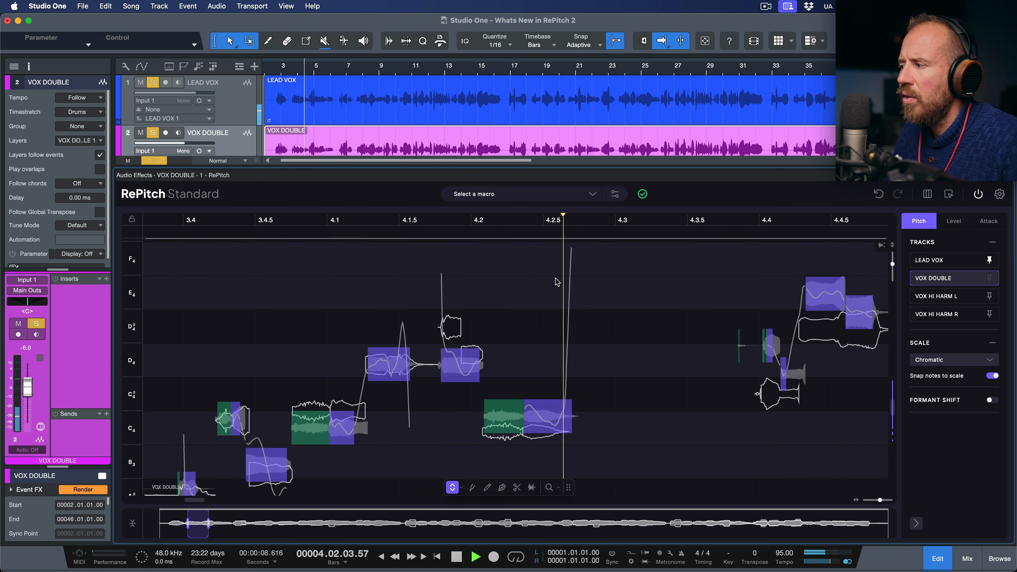
key("space")
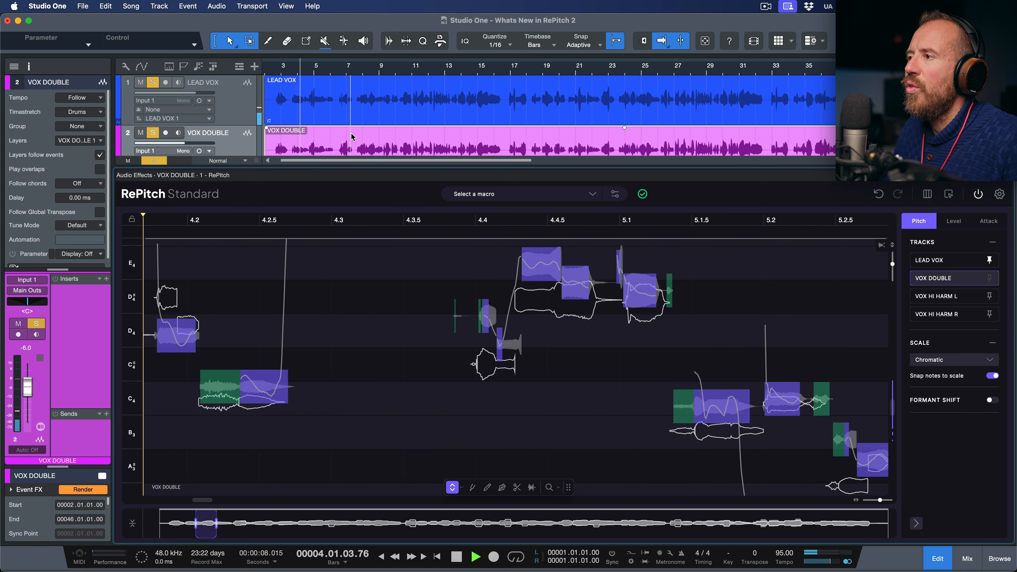
key("space")
- Unpin the LEAD VOX reference, select VOX DOUBLE's notes from 4.4 to 5.2 and audition them from 4.4
left_click(308, 68)
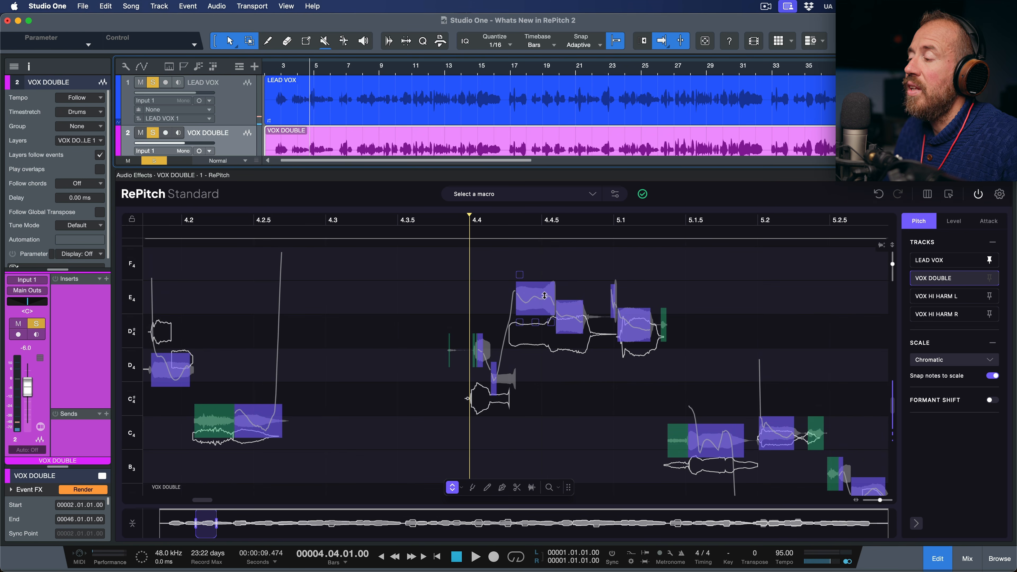
left_click(990, 260)
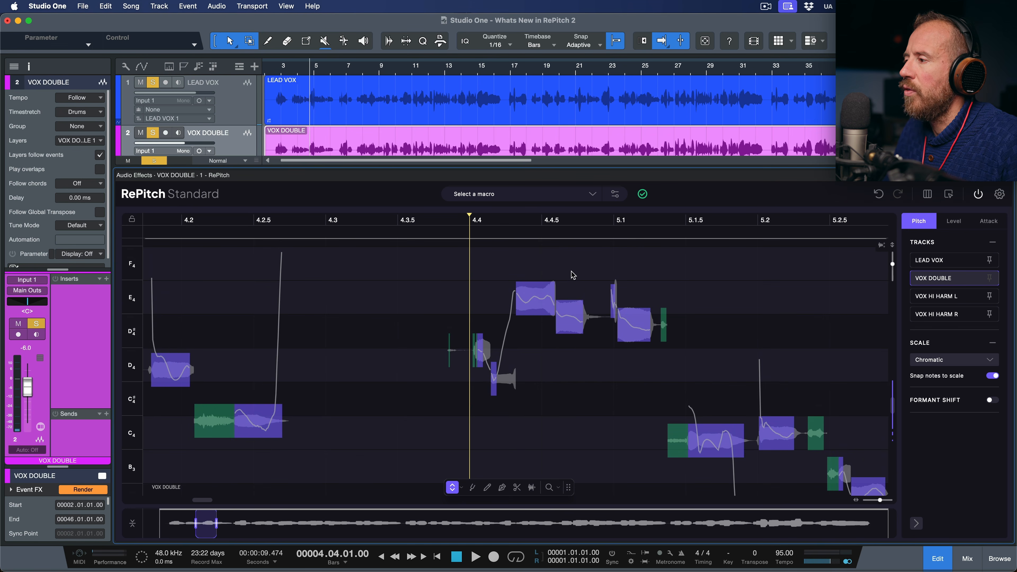
left_click_drag(483, 268, 780, 483)
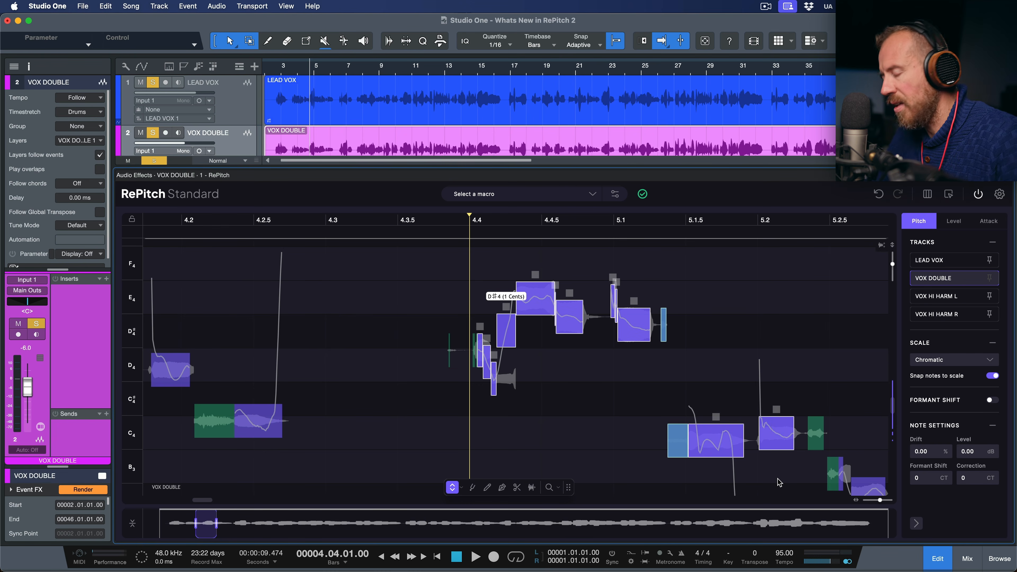
key("space")
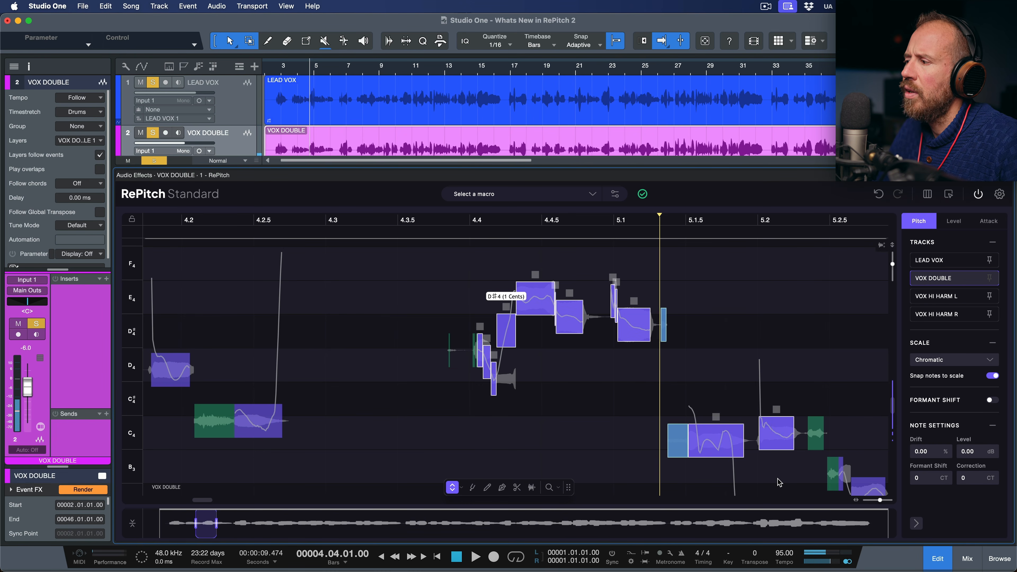
key("space")
left_click(720, 292)
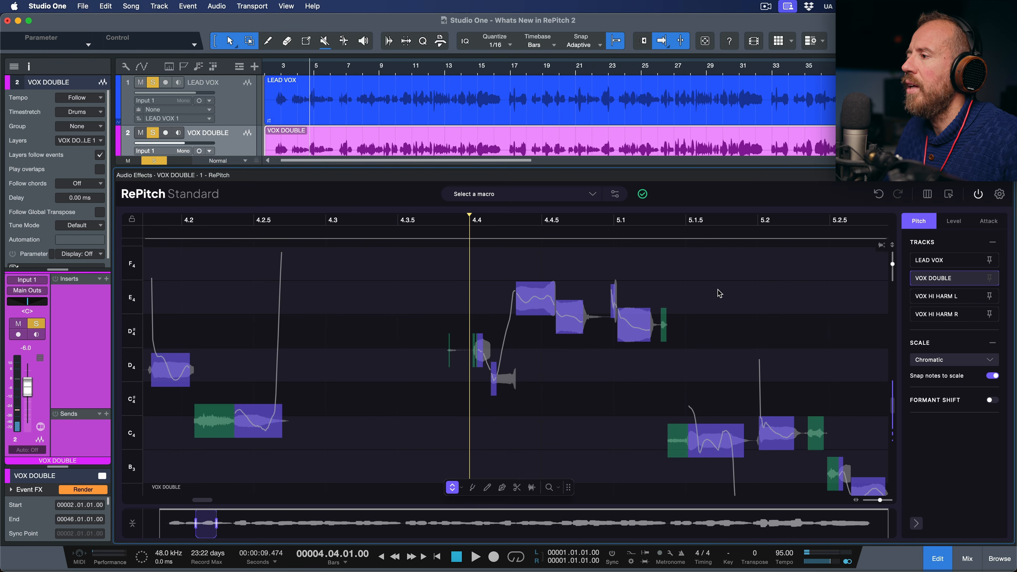
- Try lowering VOX DOUBLE's E4 note after 4.4 to D♯4 (37 cents)
left_click_drag(535, 298, 535, 319)
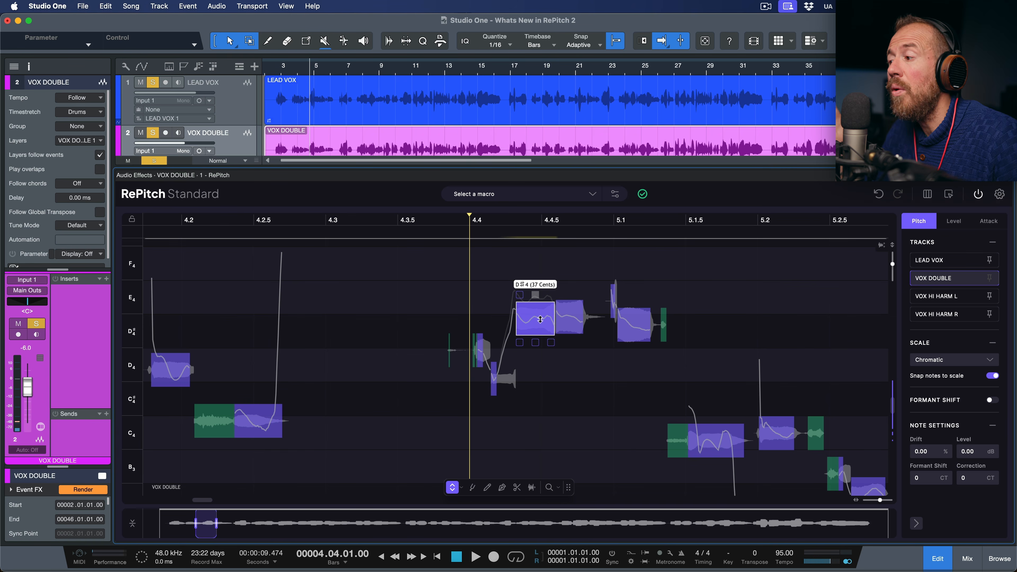
key("super+z")
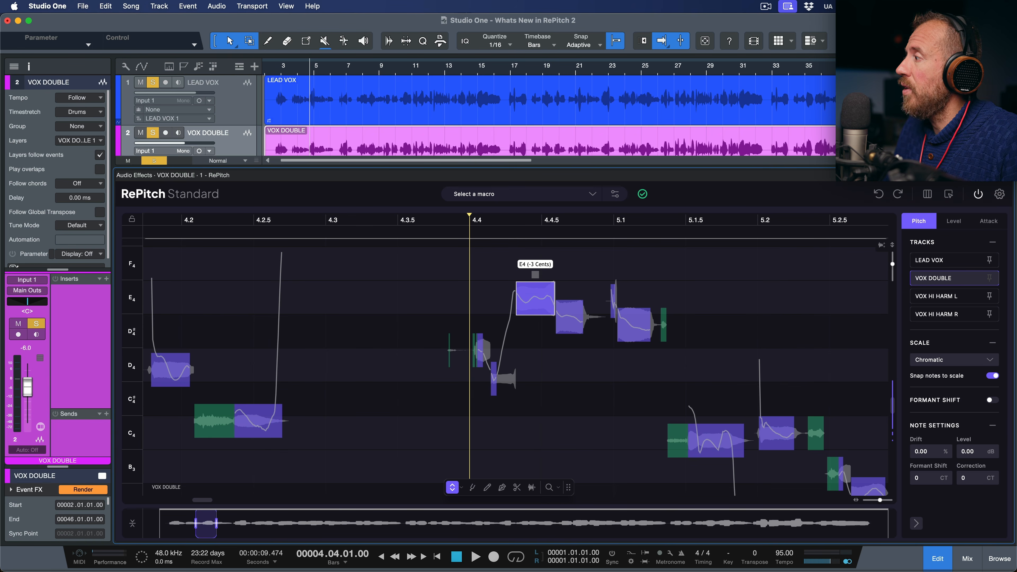
- Enable Drag notes in semitone steps in RePitch's settings and try moving VOX DOUBLE's E4 note after 4.4
left_click(1000, 194)
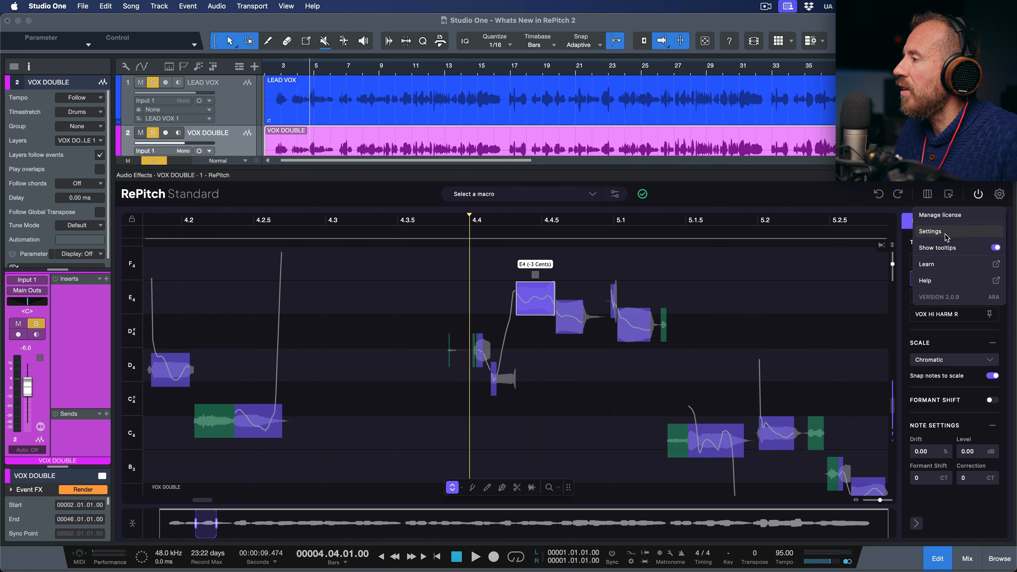
left_click(934, 233)
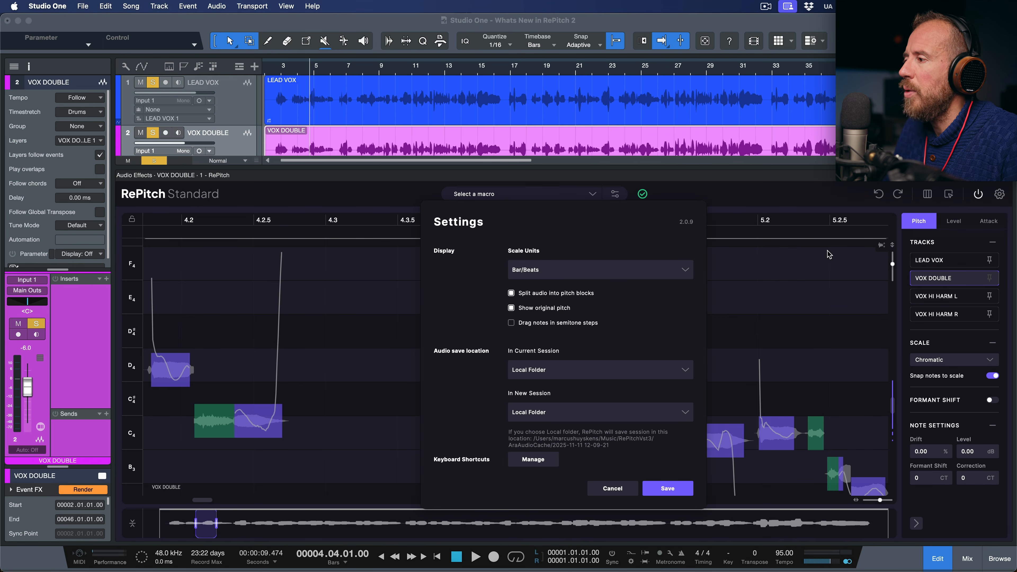
left_click(512, 323)
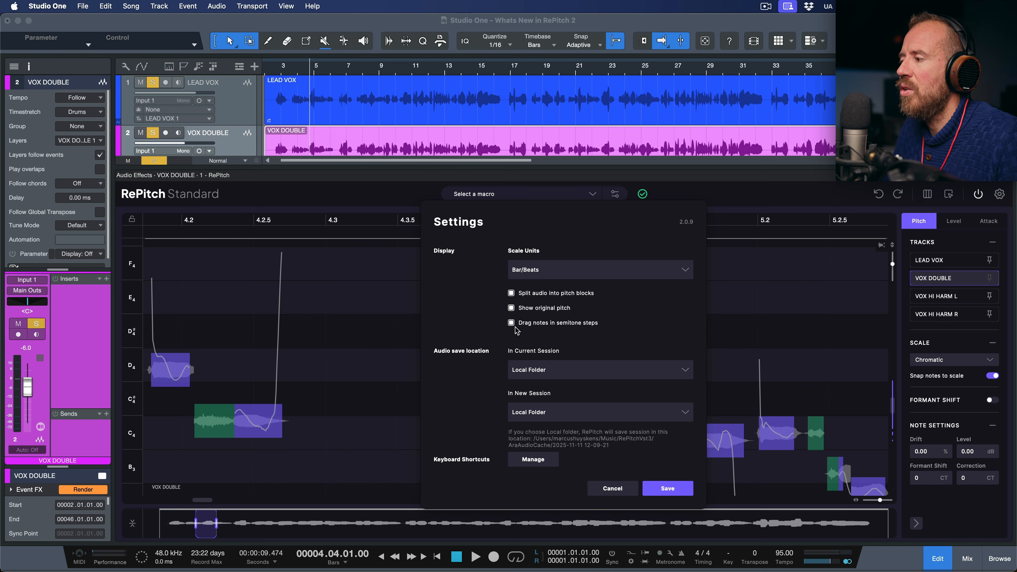
left_click(674, 489)
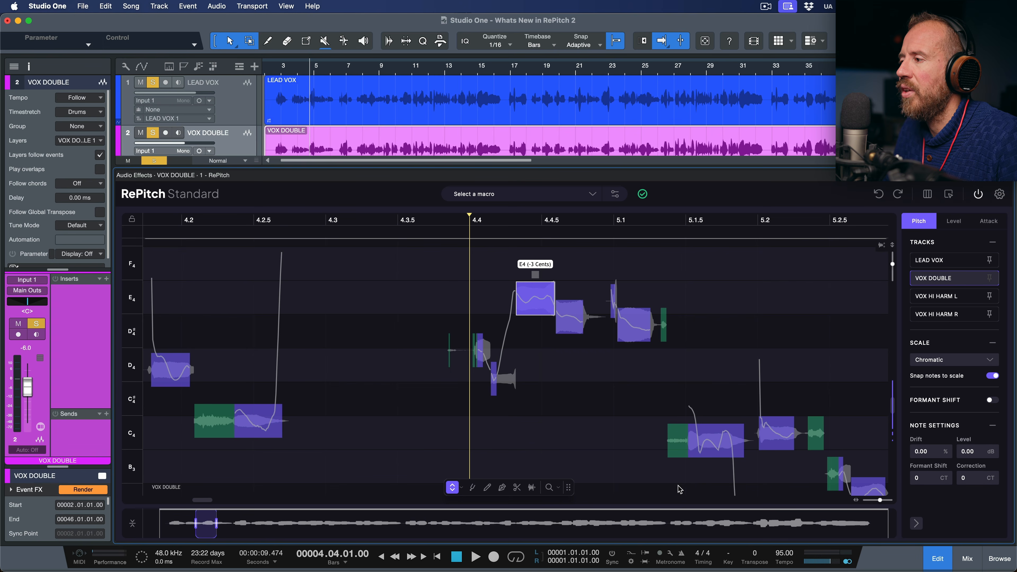
left_click(535, 298)
mouse_move(536, 304)
left_mouse_down()
mouse_move(538, 355)
mouse_move(538, 306)
left_mouse_up()
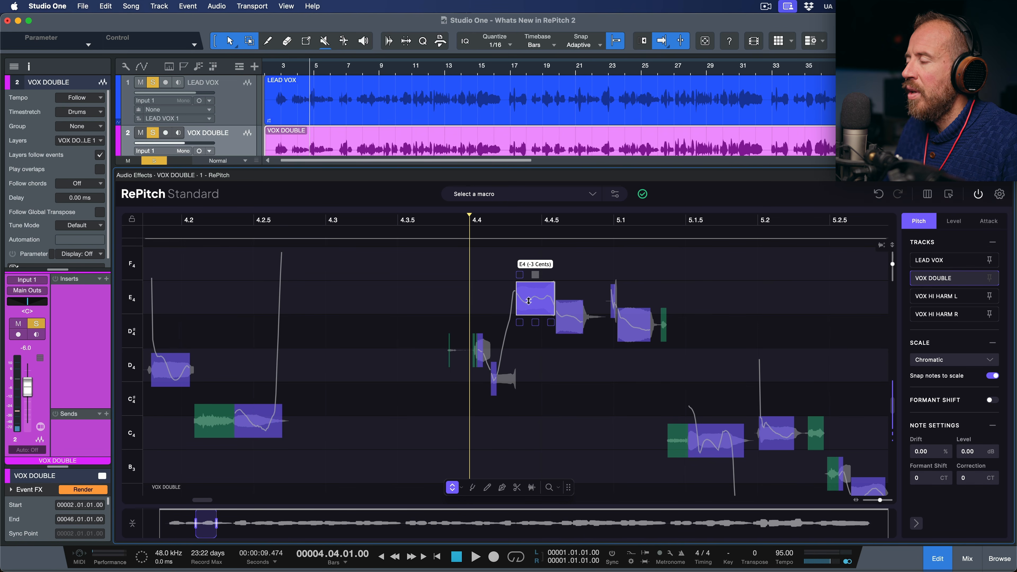
- Turn off Drag notes in semitone steps in RePitch's settings and save
left_click(1000, 195)
left_click(946, 236)
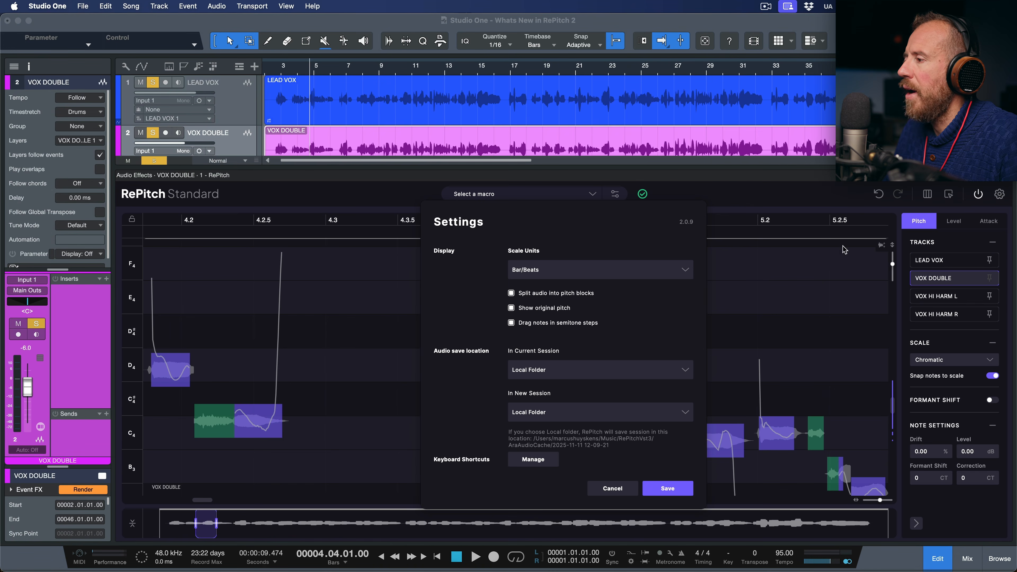
left_click(512, 323)
left_click(671, 490)
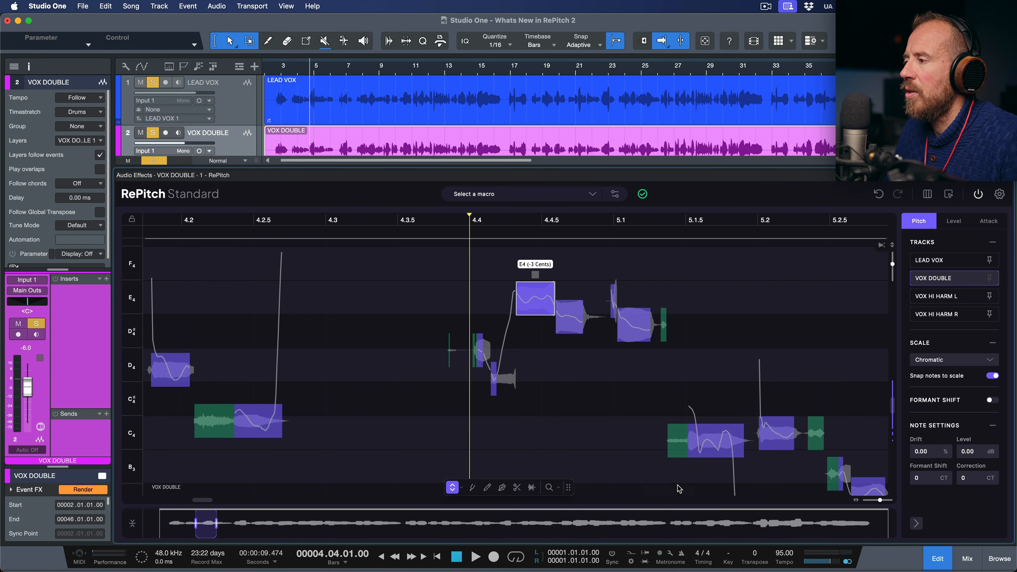
- Lower VOX DOUBLE's E4 note after 4.4 to D♯4 (0 cents) and pitch-correct the adjoining note to D♯4 (0 cents)
double_click(534, 296)
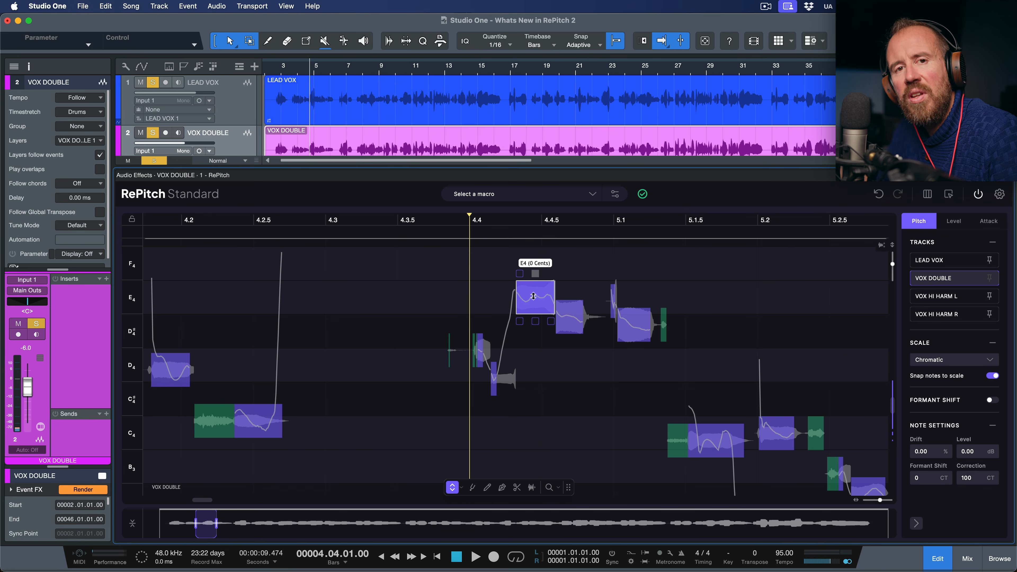
left_click_drag(538, 303, 534, 332)
double_click(535, 322)
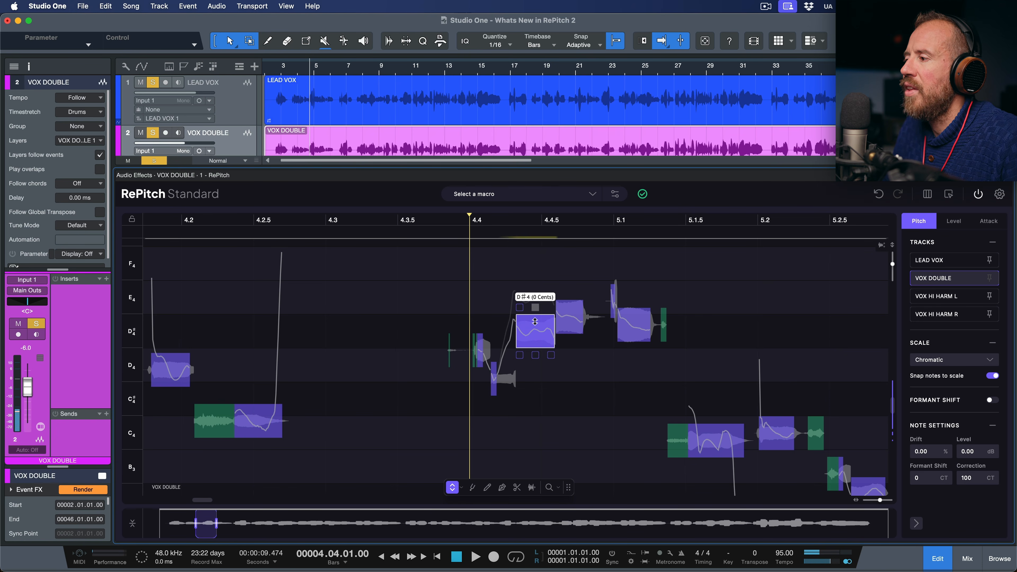
double_click(567, 316)
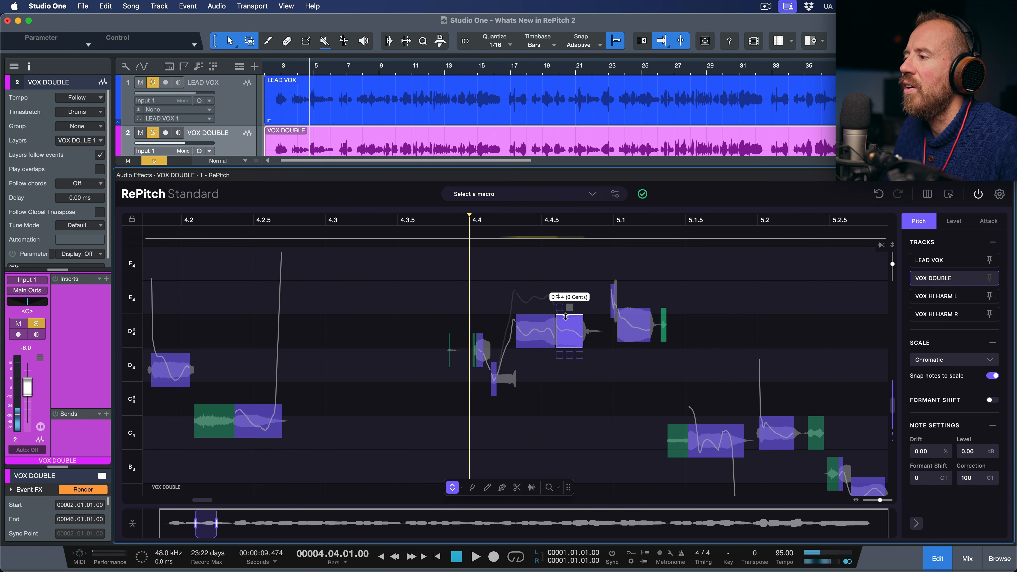
- Select the two adjoining D♯4 notes between 4.4 and 5.1 and raise them together to D♯4 (25 cents)
left_click(541, 262)
key("space")
key("space")
left_click(533, 319)
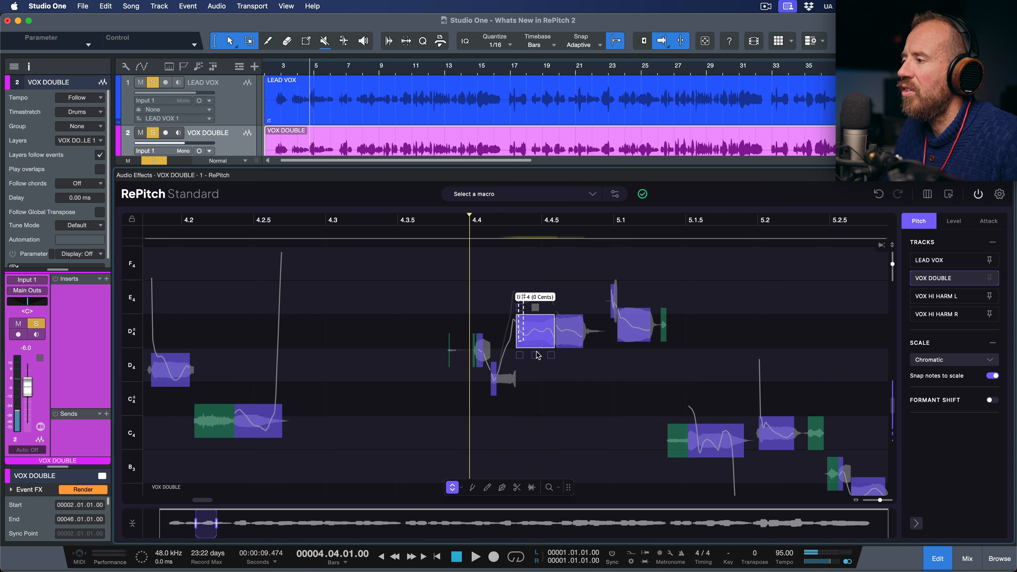
left_click_drag(535, 330, 536, 321)
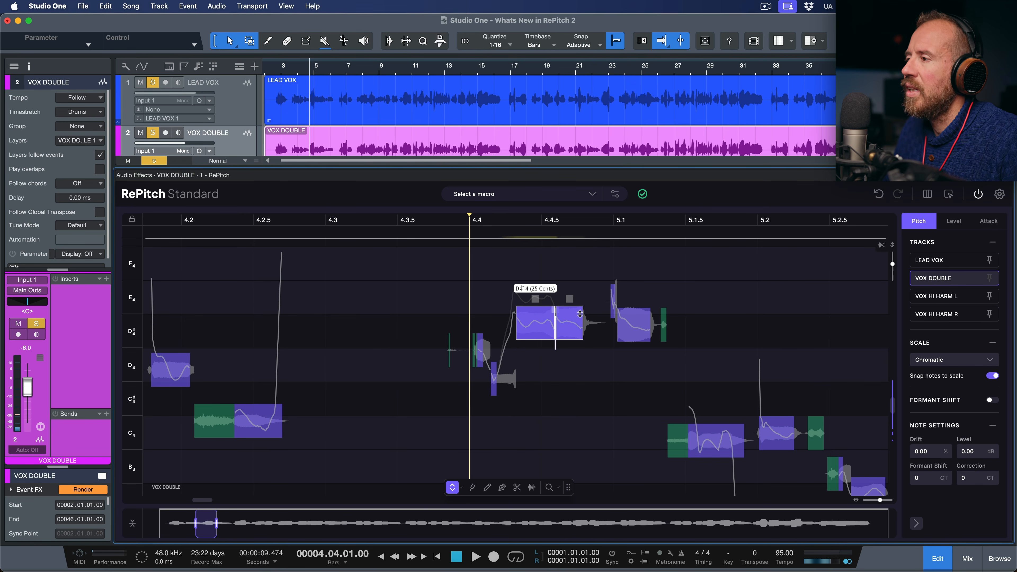
- Audition both vocals from just before 4.4 through the two raised D♯4 notes
left_click(449, 220)
key("space")
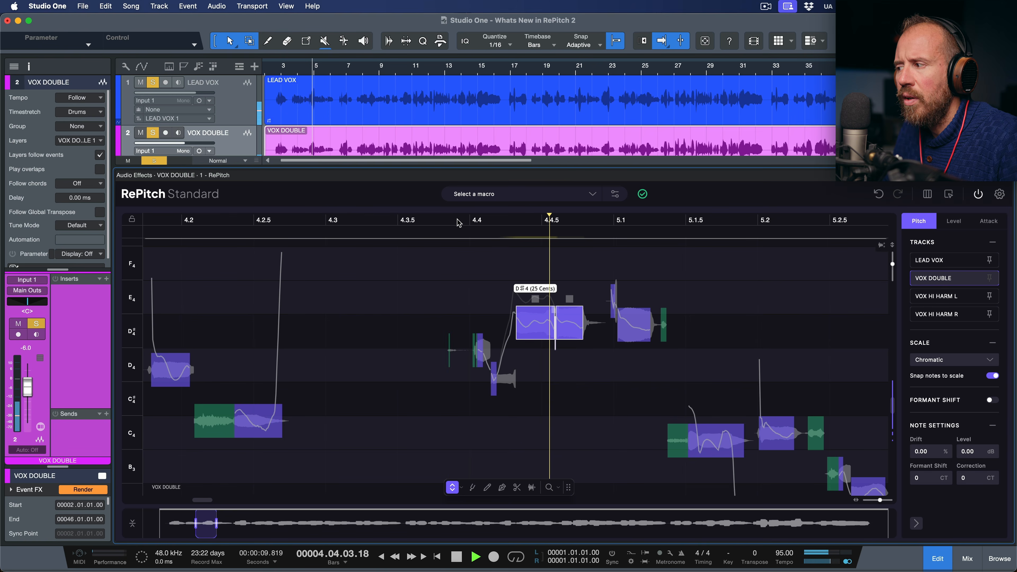
key("space")
left_click(717, 357)
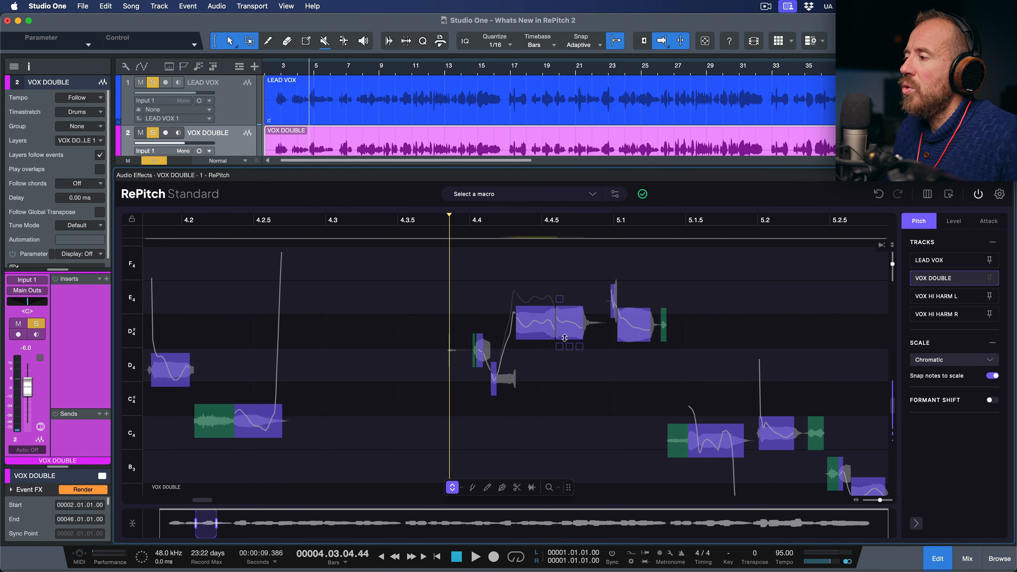
- Try redrawing the pitch curve across the join of the two D♯4 notes with the pencil, audition it and undo it
scroll(568, 319, "up", 5)
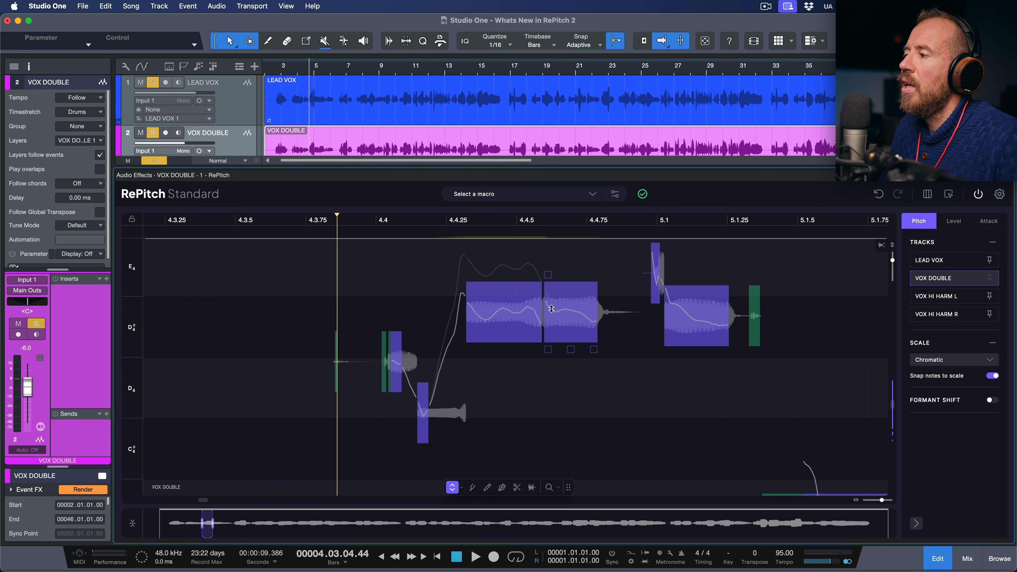
left_click(488, 487)
left_click_drag(525, 311, 552, 308)
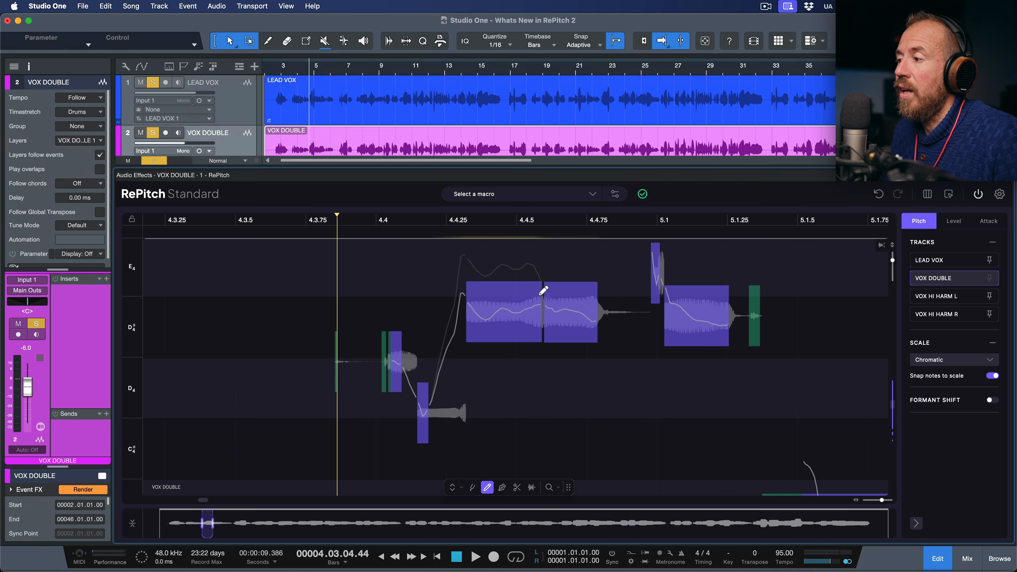
key("space")
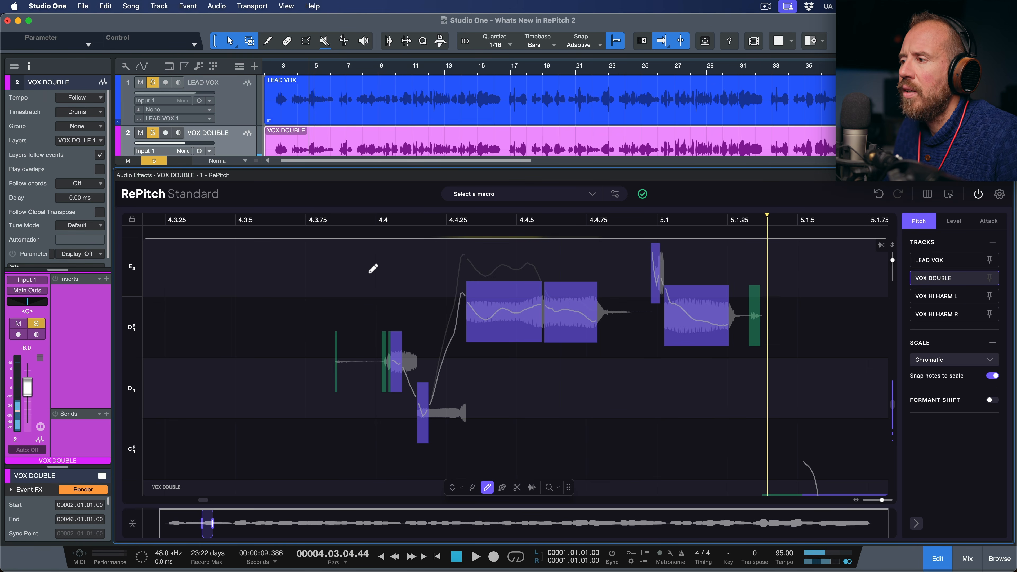
key("space")
left_click(883, 197)
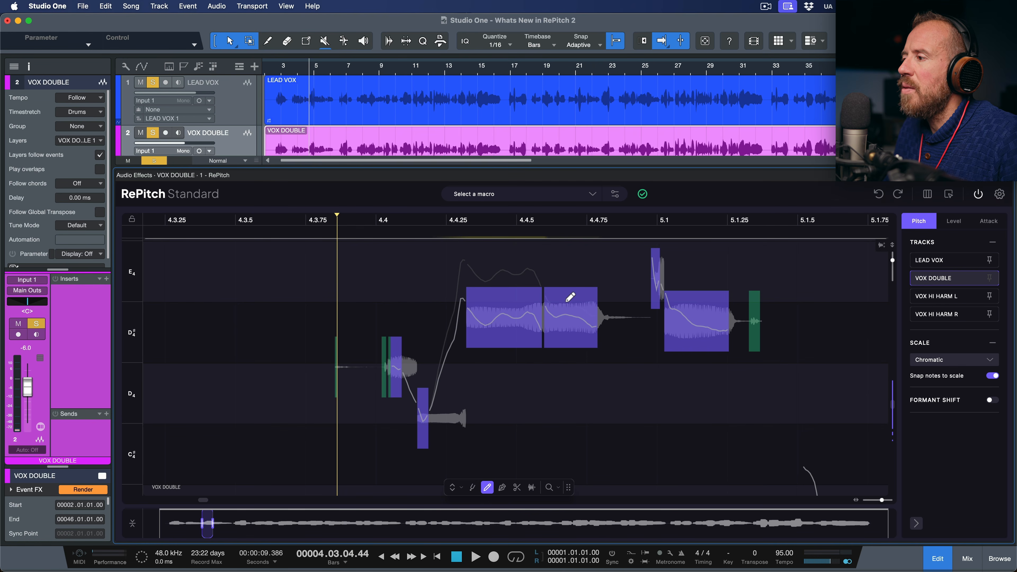
- Select the two adjoining D♯4 notes together with the join between them at about 4.4.5 and smooth their pitch curve
left_click(452, 487)
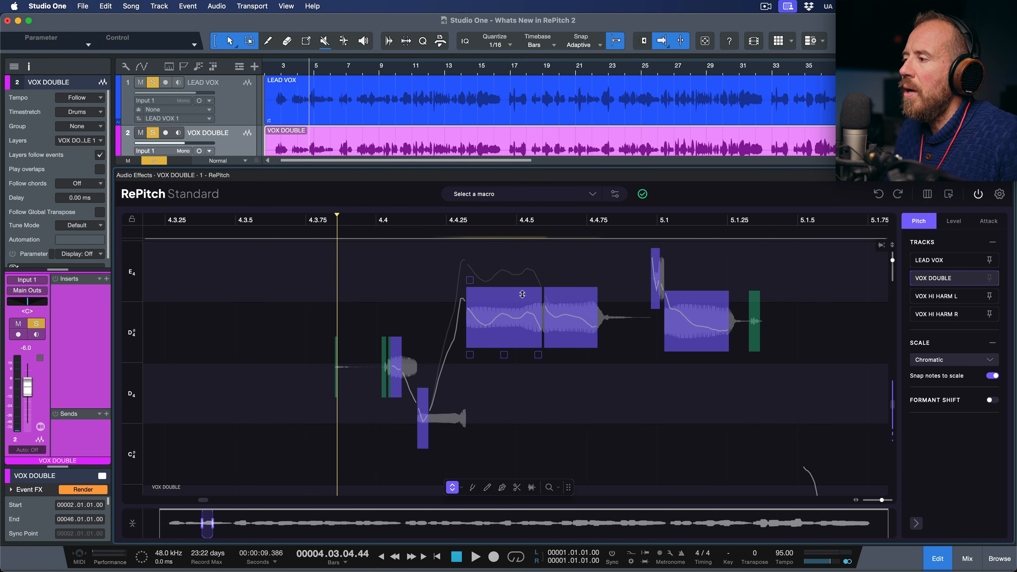
left_click(515, 331)
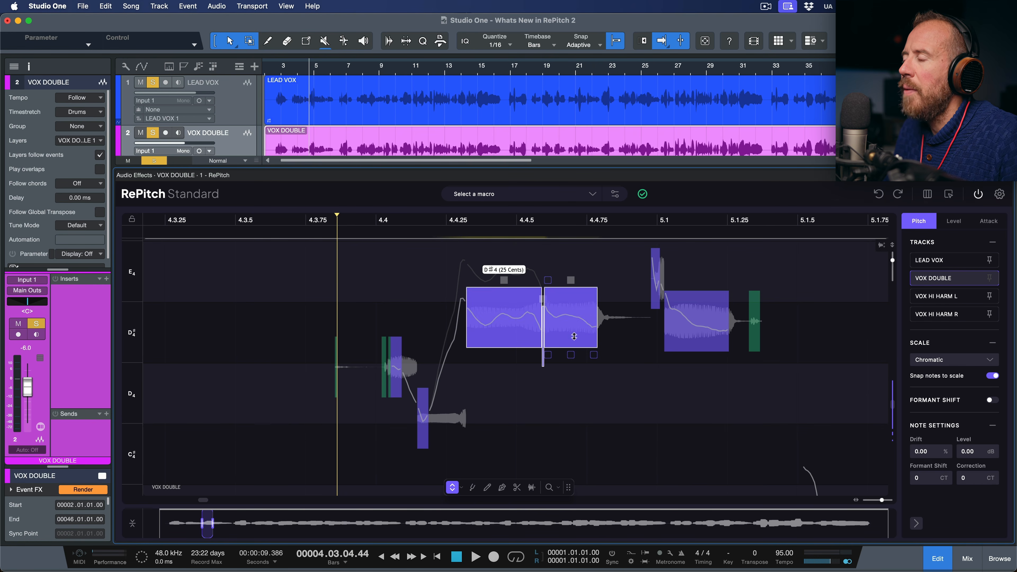
right_click(496, 315)
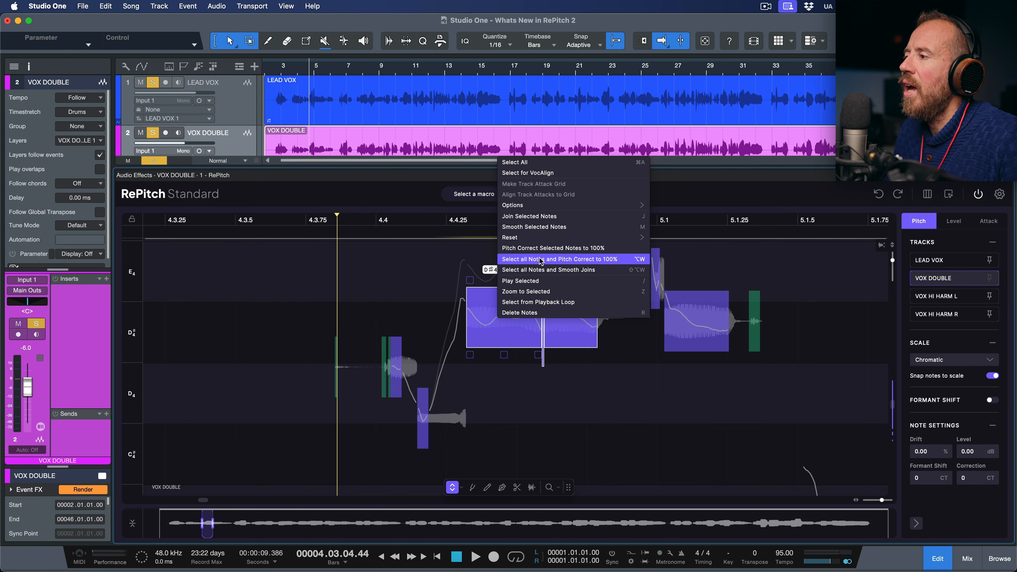
left_click(541, 234)
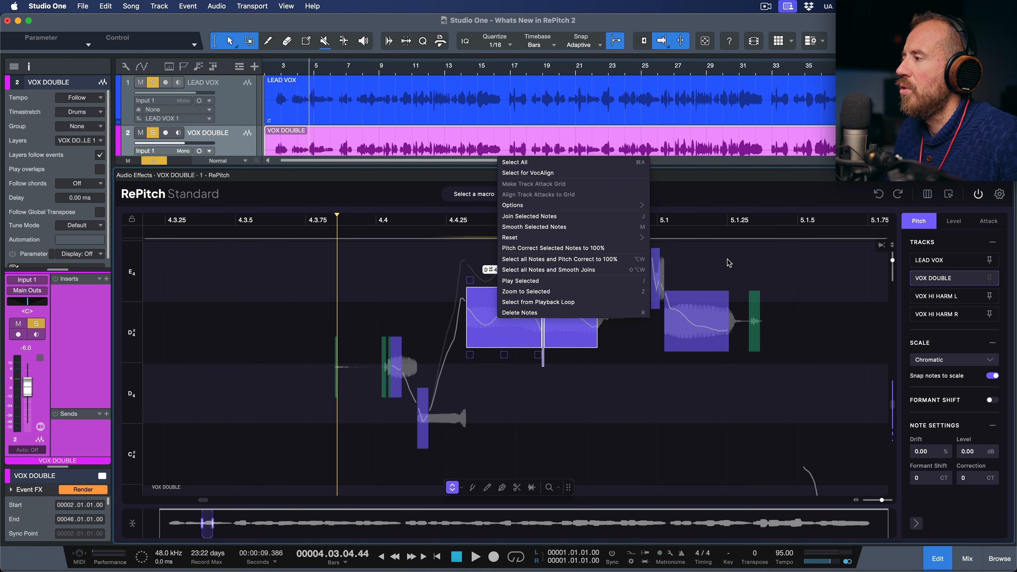
left_click(637, 349)
left_click_drag(589, 375, 507, 336)
scroll(557, 323, "up", 3)
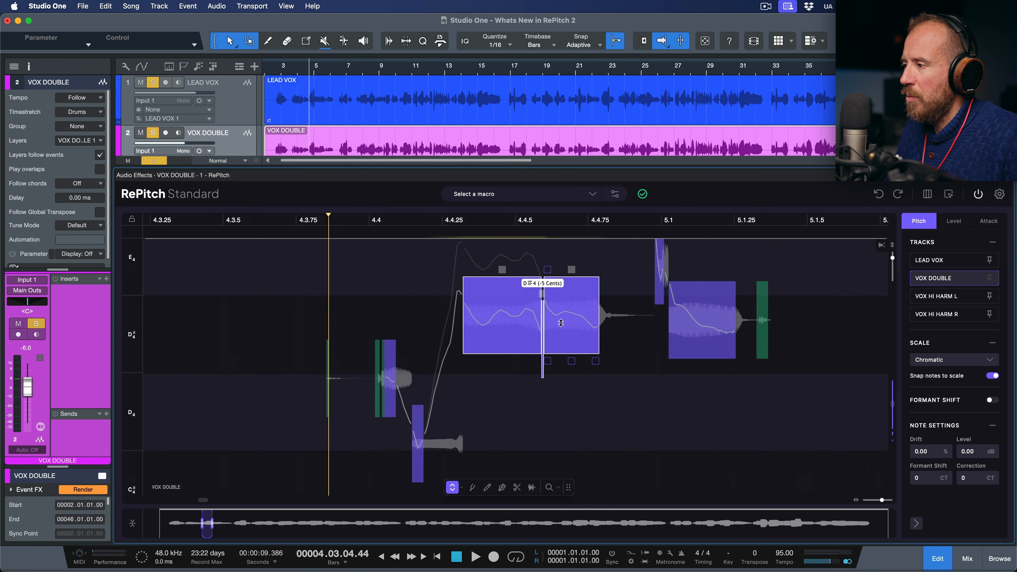
scroll(561, 323, "up", 3)
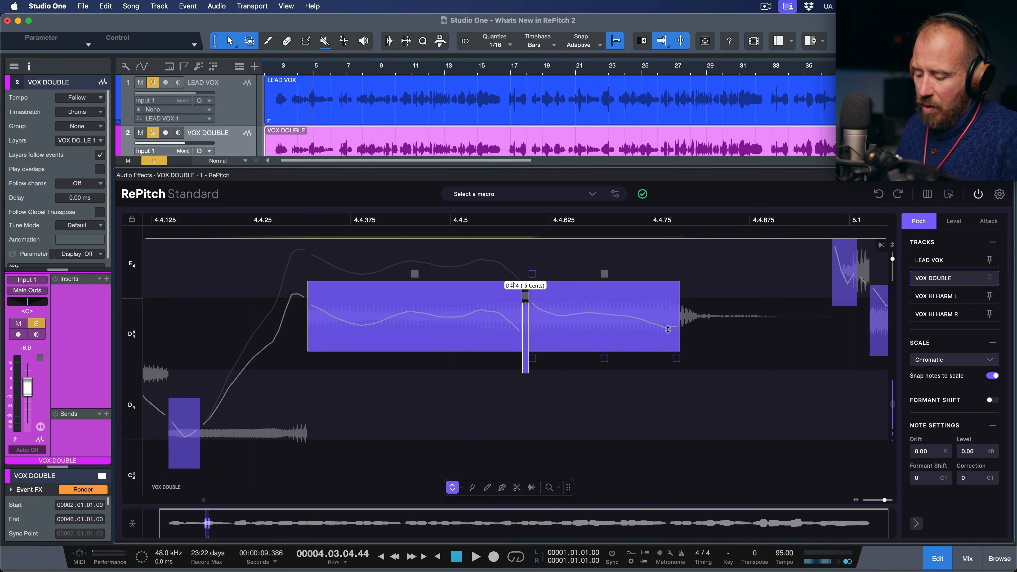
key("s")
key("s")
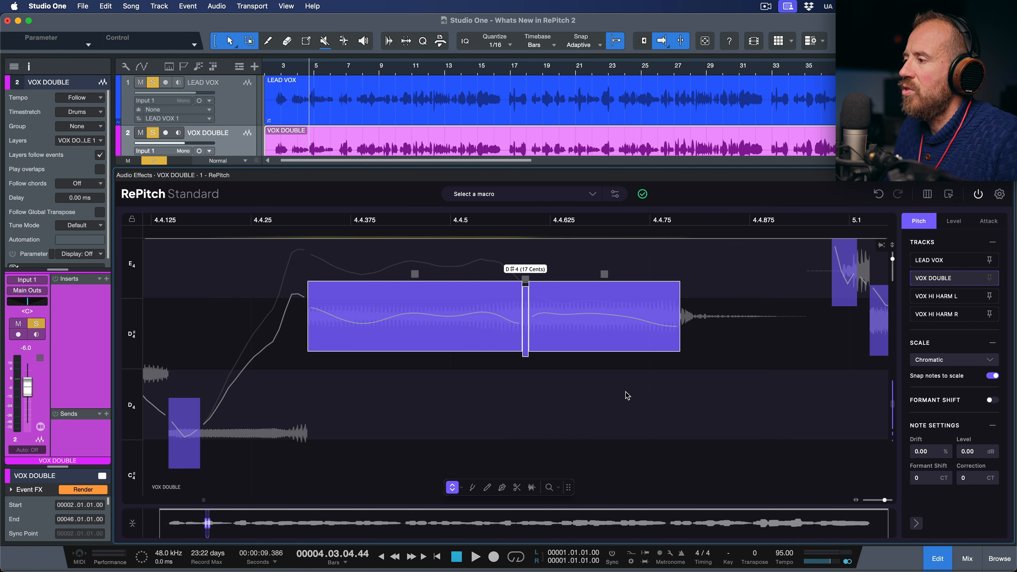
- Audition the smoothed D♯4 notes from just before 4.4 and examine VOX DOUBLE's following notes up to 6.2
left_click(627, 400)
mouse_move(613, 401)
left_mouse_down()
mouse_move(536, 372)
mouse_move(470, 369)
left_mouse_up()
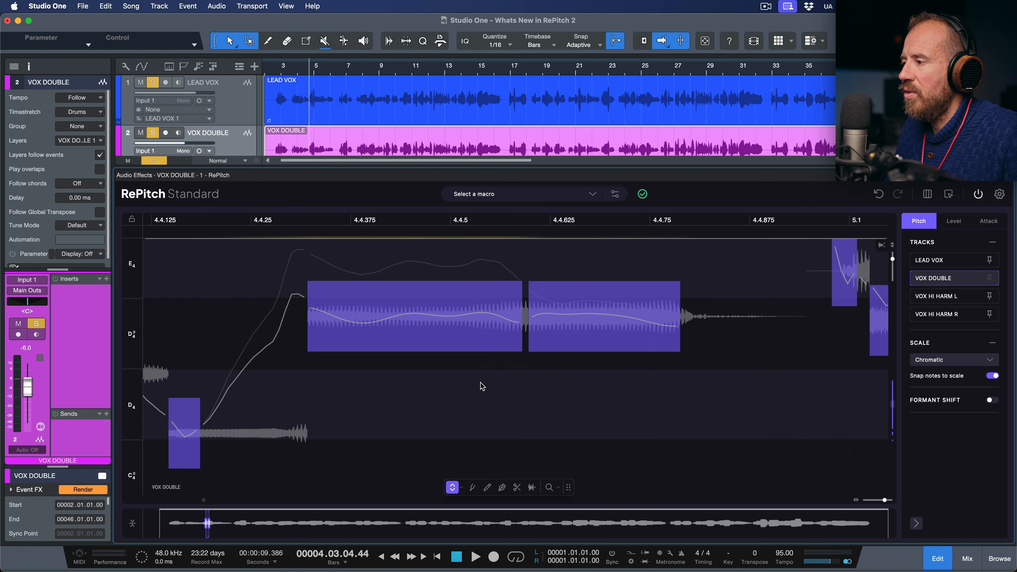
mouse_move(592, 313)
left_mouse_down()
mouse_move(482, 316)
mouse_move(381, 268)
mouse_move(363, 289)
left_mouse_up()
scroll(397, 292, "right", 5)
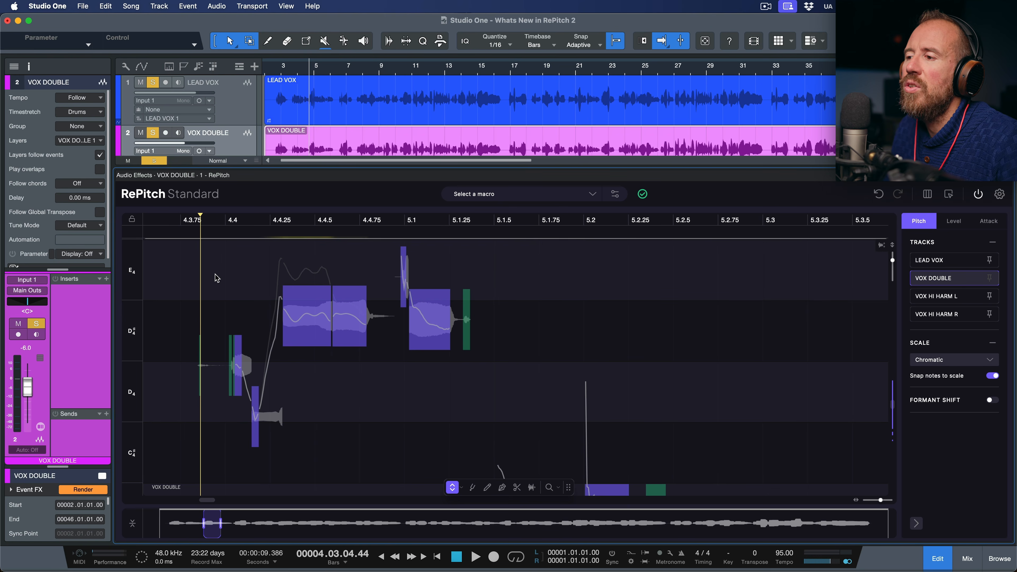
key("space")
scroll(310, 290, "up", 1)
scroll(404, 302, "down", 6)
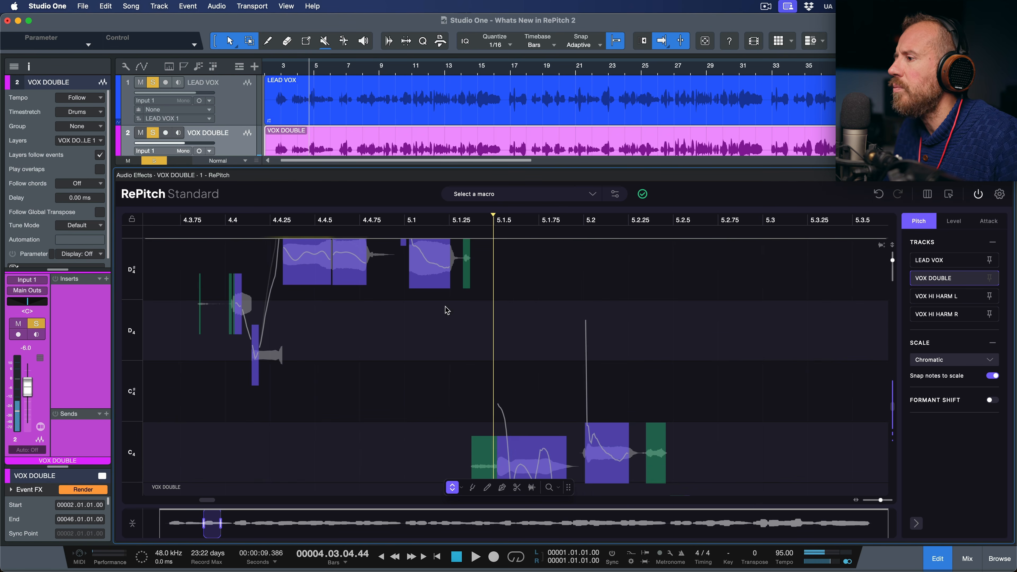
scroll(599, 351, "down", 6)
scroll(581, 350, "down", 1)
scroll(584, 350, "up", 1)
key("space")
scroll(672, 393, "left", 2)
scroll(665, 373, "up", 5)
scroll(565, 423, "up", 3)
scroll(589, 273, "down", 7)
scroll(582, 295, "down", 1)
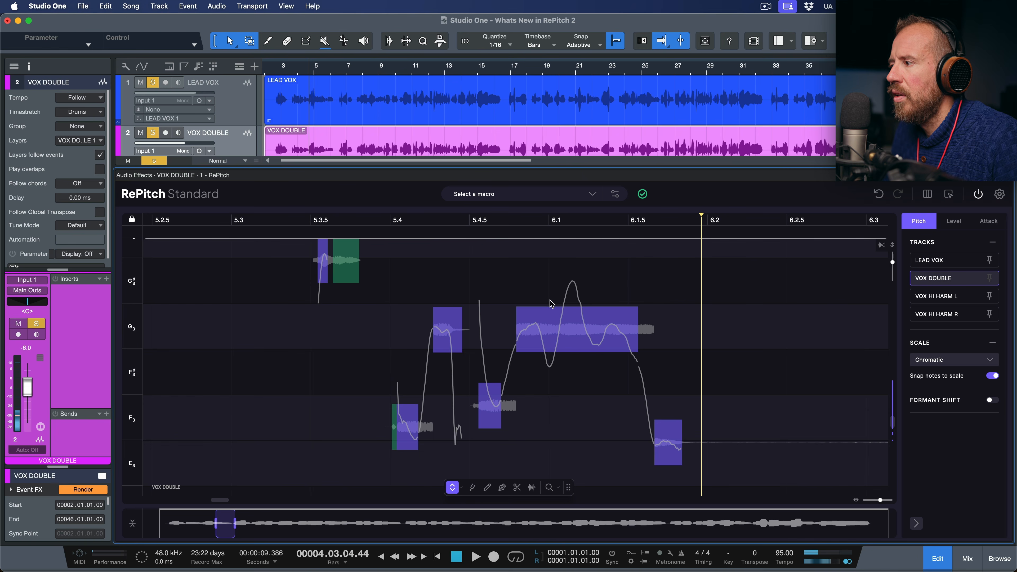
- Raise VOX DOUBLE's last note of the phrase, just after 6.1.5, to F3 (14 cents)
mouse_move(667, 444)
left_click_drag(667, 444, 669, 413)
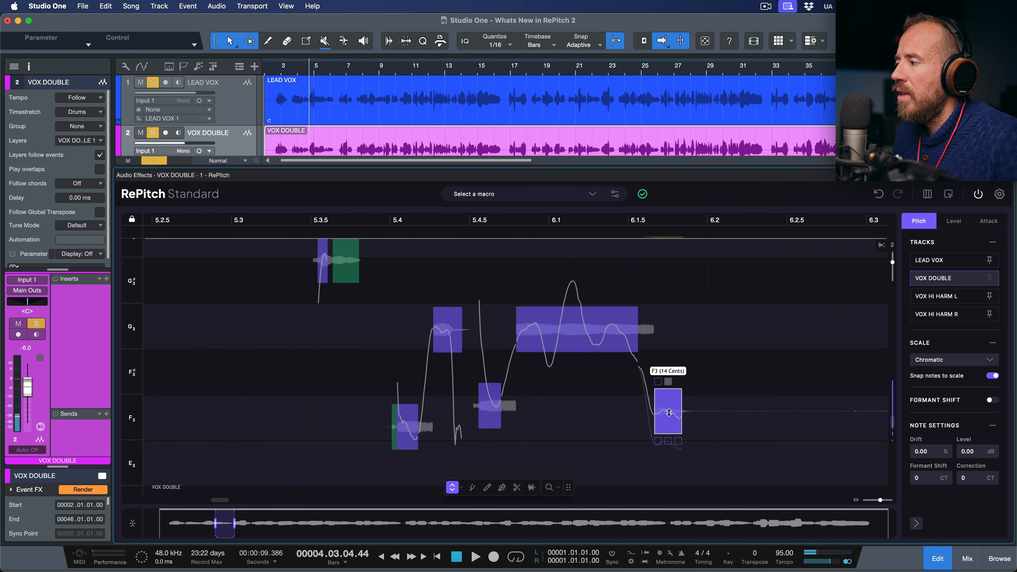
double_click(380, 298)
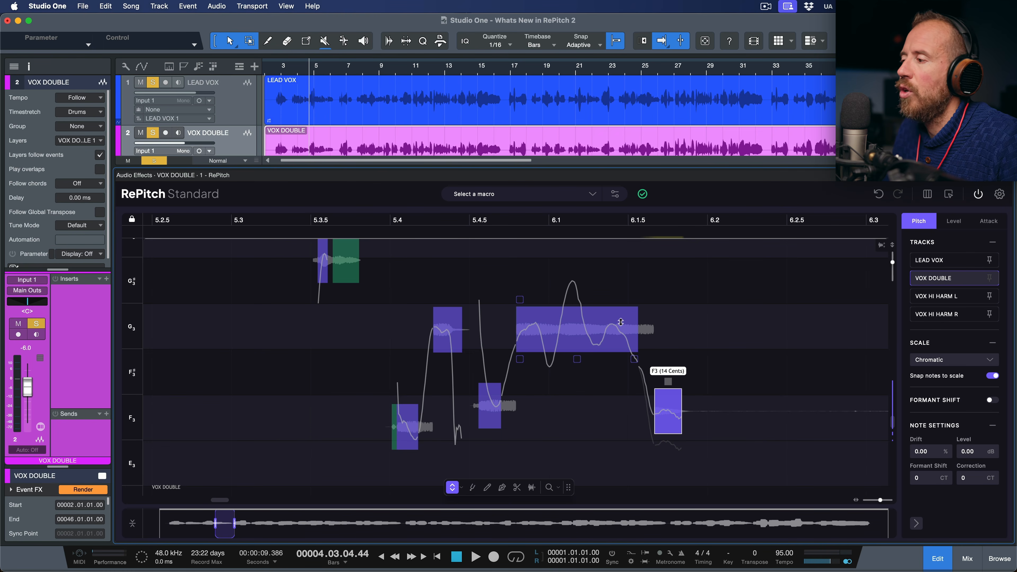
- Reduce the pitch variation of VOX DOUBLE's long G3 note around 6.1 and audition the phrase
left_click(568, 331)
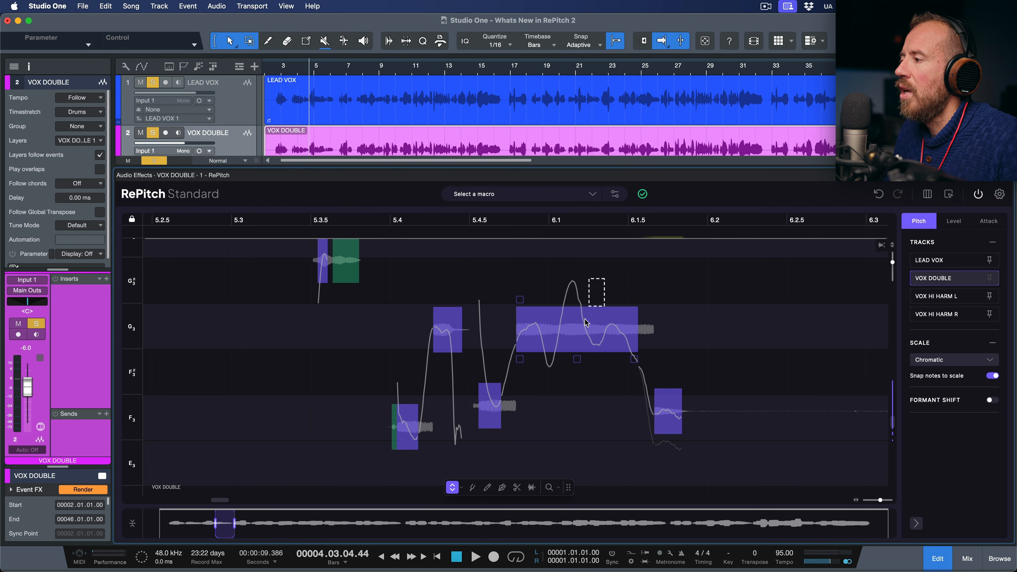
left_click_drag(577, 301, 577, 338)
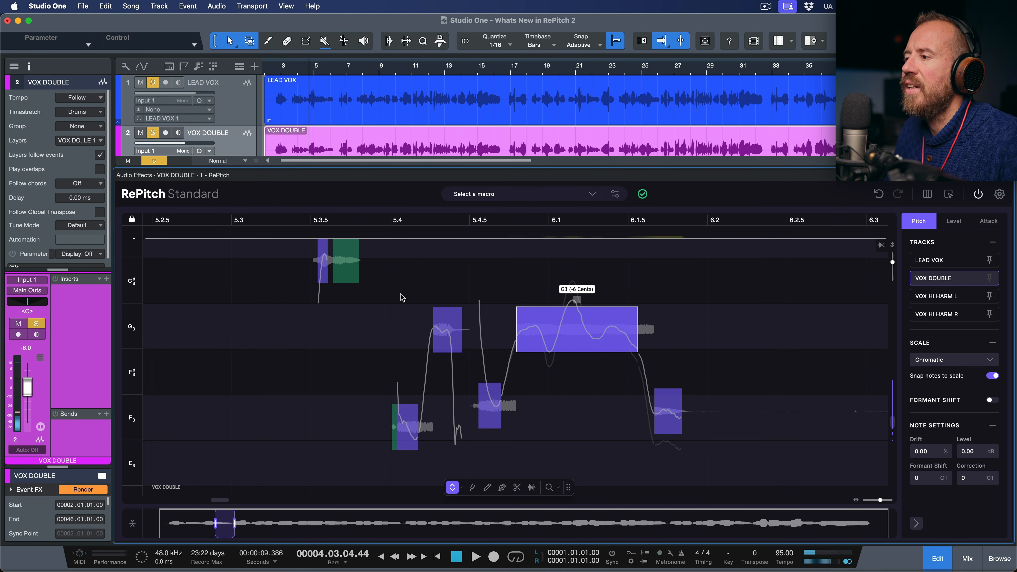
double_click(387, 301)
key("space")
- Retune VOX DOUBLE's short F3 note at 5.4 to F3 (-10 cents) after checking the G3 and F3 notes following it
left_click(445, 328)
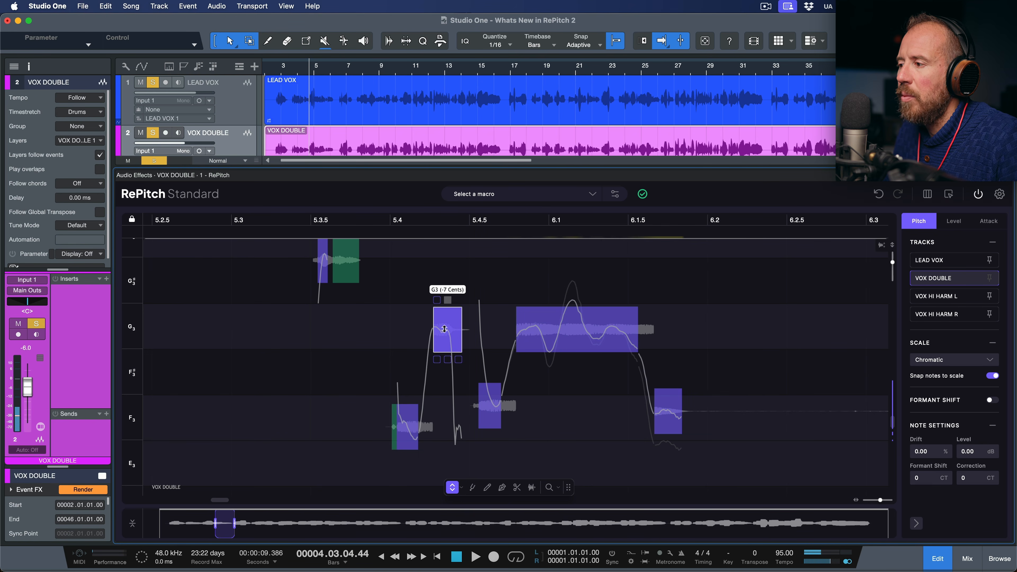
left_click(493, 403)
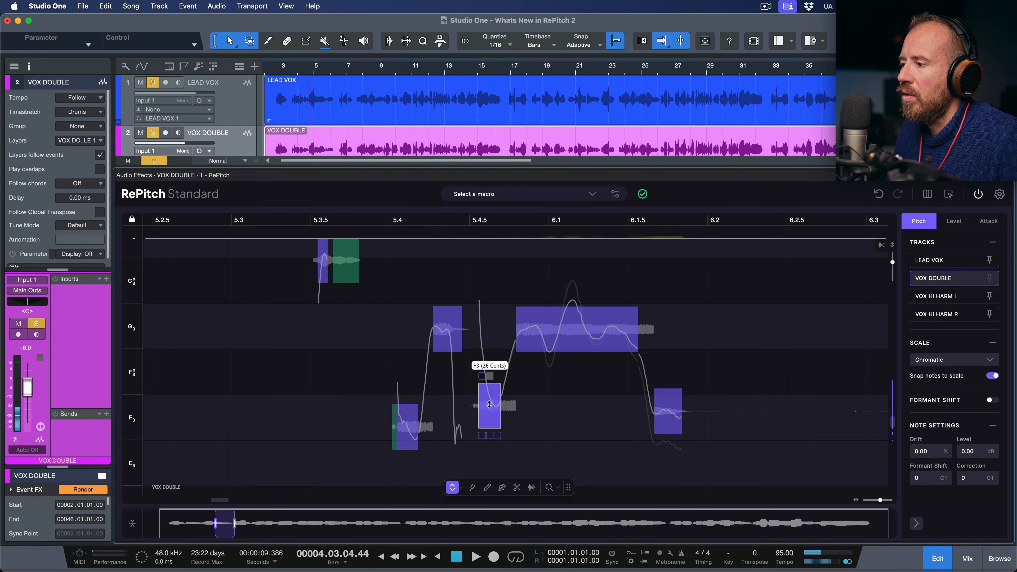
left_click(409, 420)
left_click_drag(409, 420, 408, 419)
double_click(386, 311)
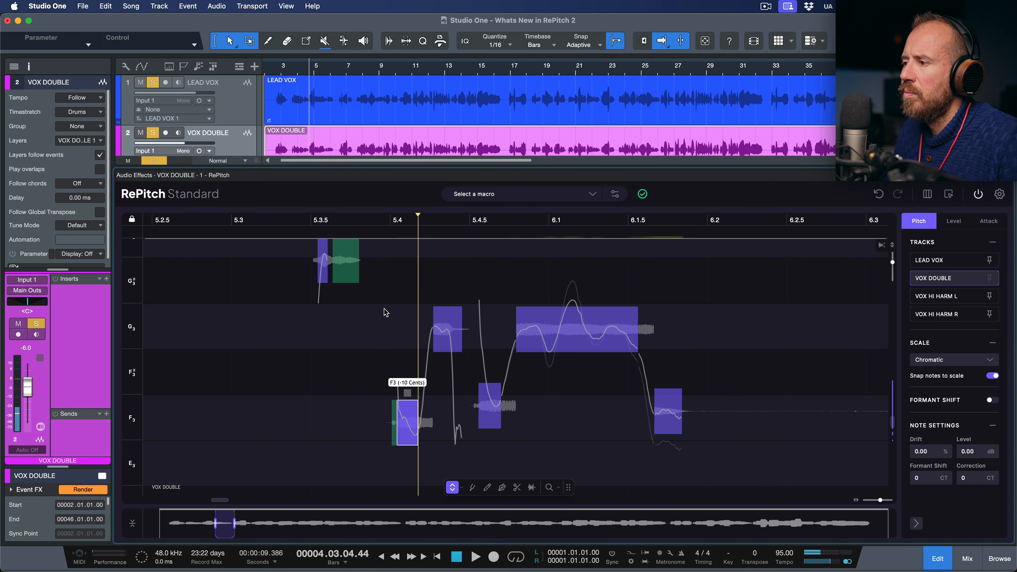
- Overlay LEAD VOX on VOX DOUBLE's pitch view and audition from just after 5.3.5
left_click(990, 261)
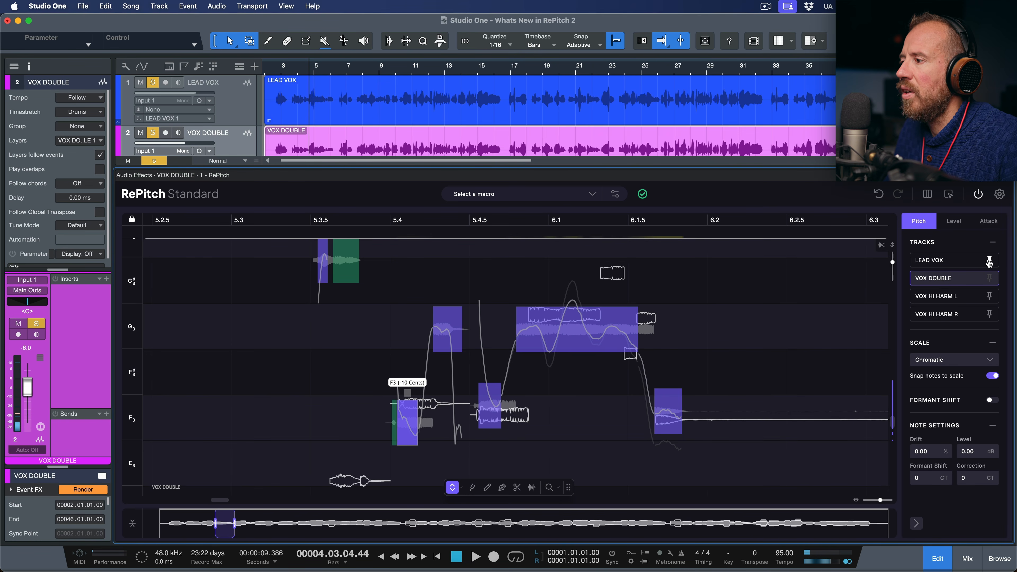
left_click(358, 217)
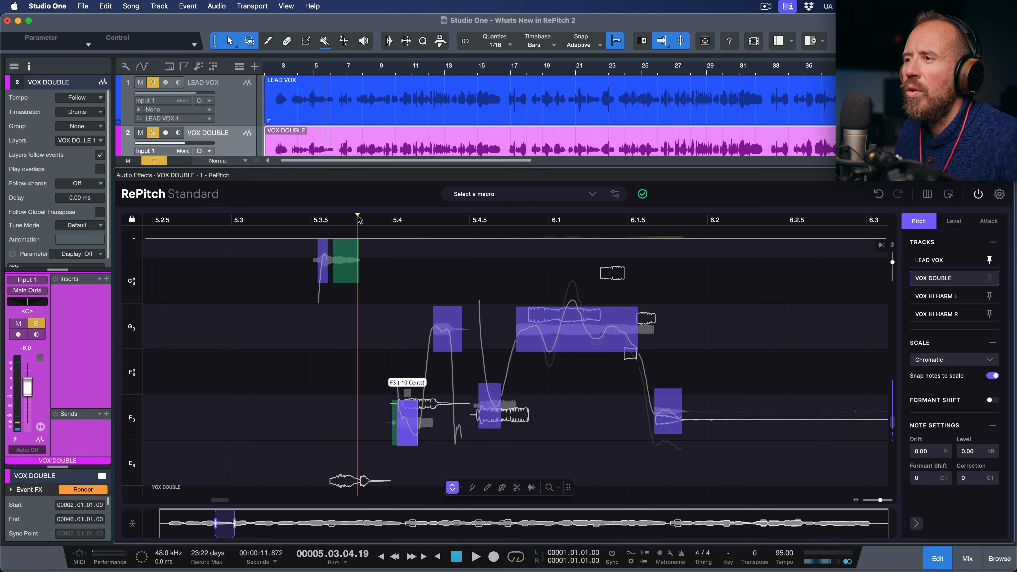
key("space")
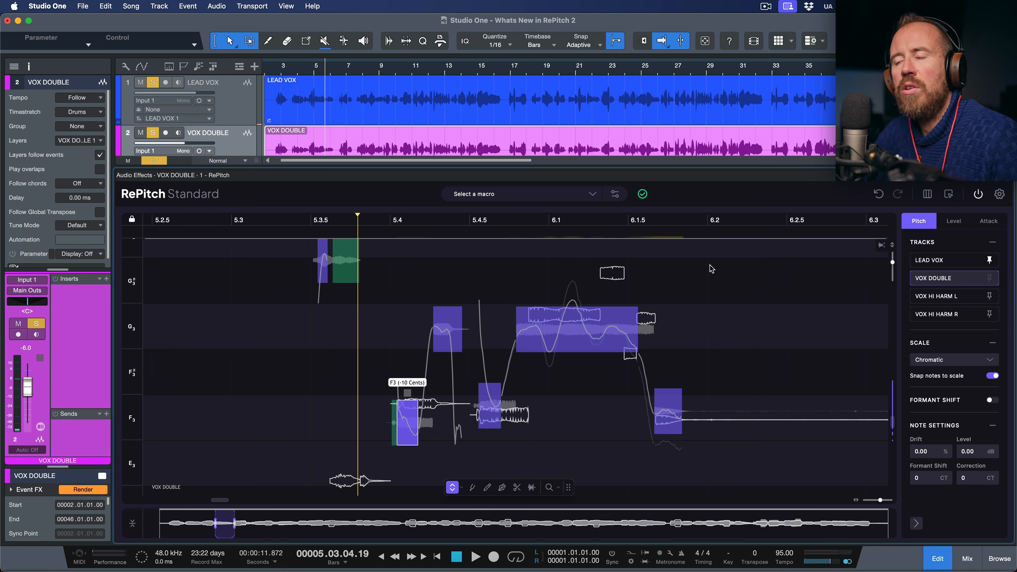
left_click(722, 305)
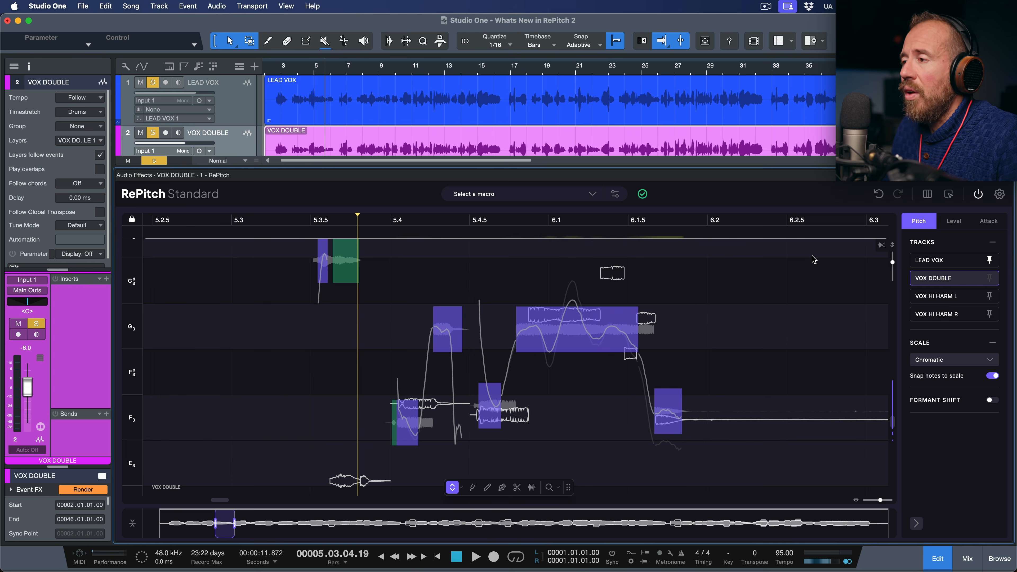
- Set the playhead to 2.3.3 and mute and unsolo VOX DOUBLE so only LEAD VOX plays
left_click(276, 107)
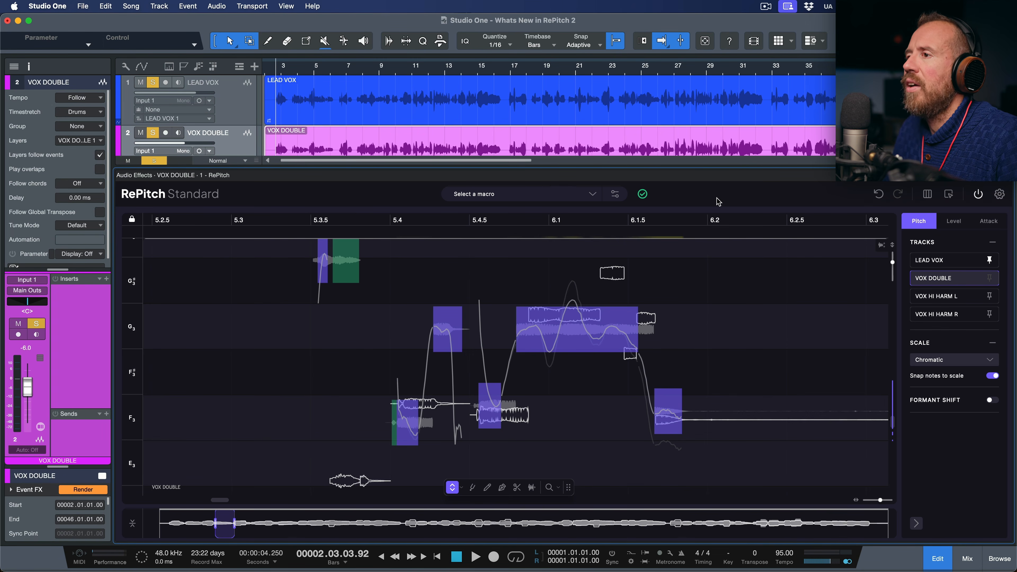
left_click(141, 133)
left_click(153, 133)
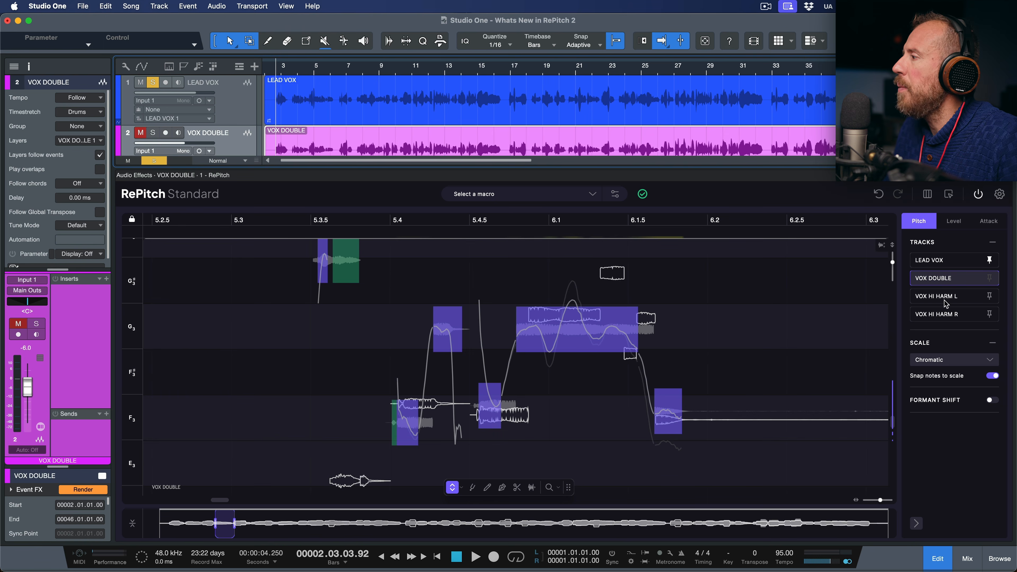
- Open LEAD VOX's notes for editing and show the phrases from bar 2 to bar 8
left_click(947, 263)
scroll(473, 364, "up", 3)
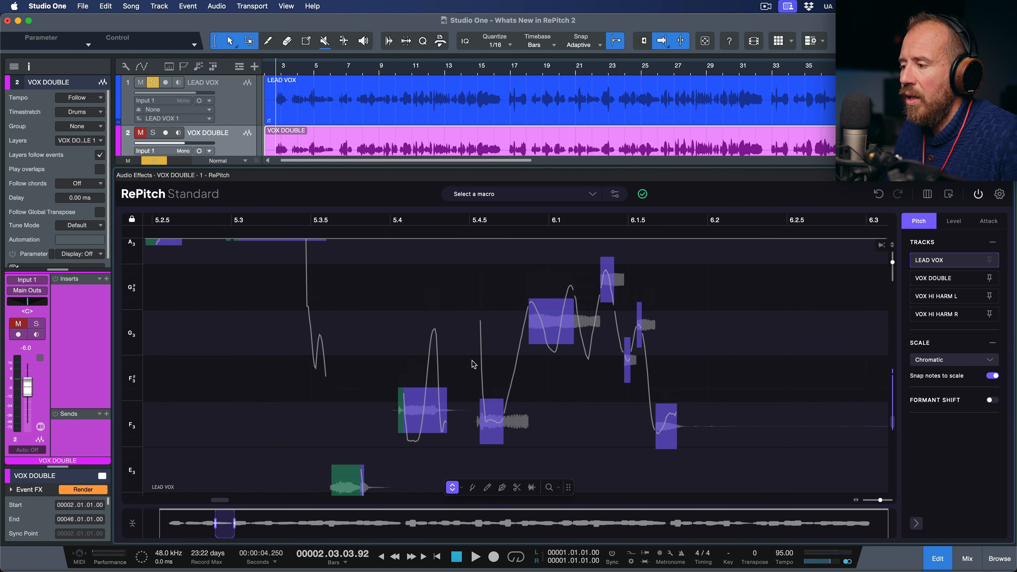
left_click_drag(212, 521, 175, 522)
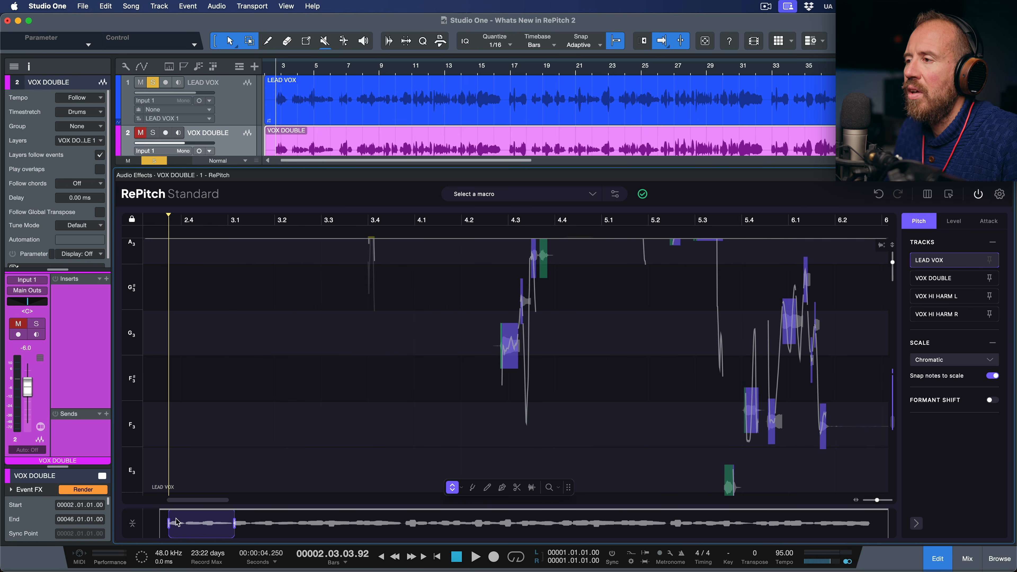
scroll(499, 327, "up", 5)
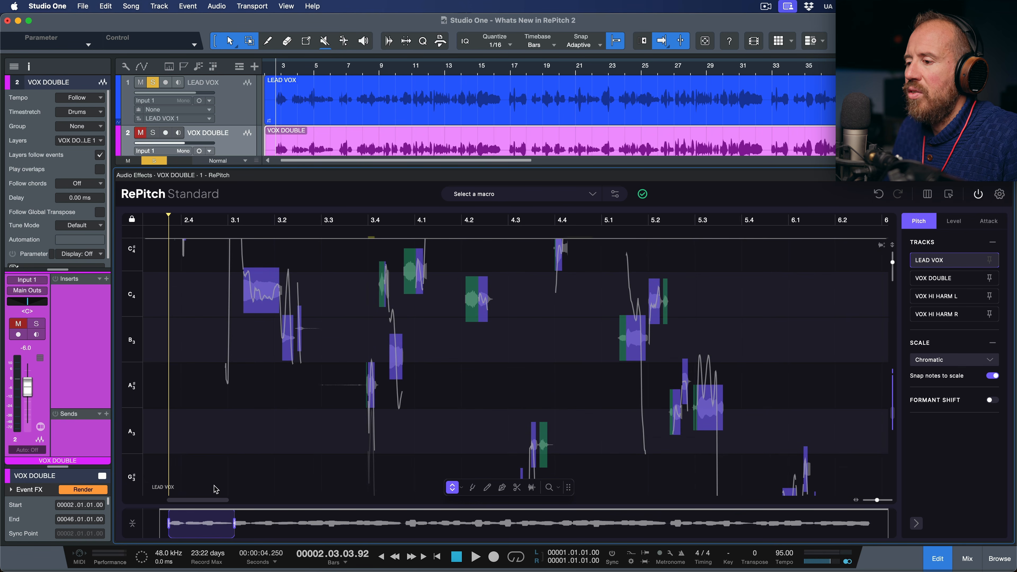
left_click_drag(237, 523, 286, 528)
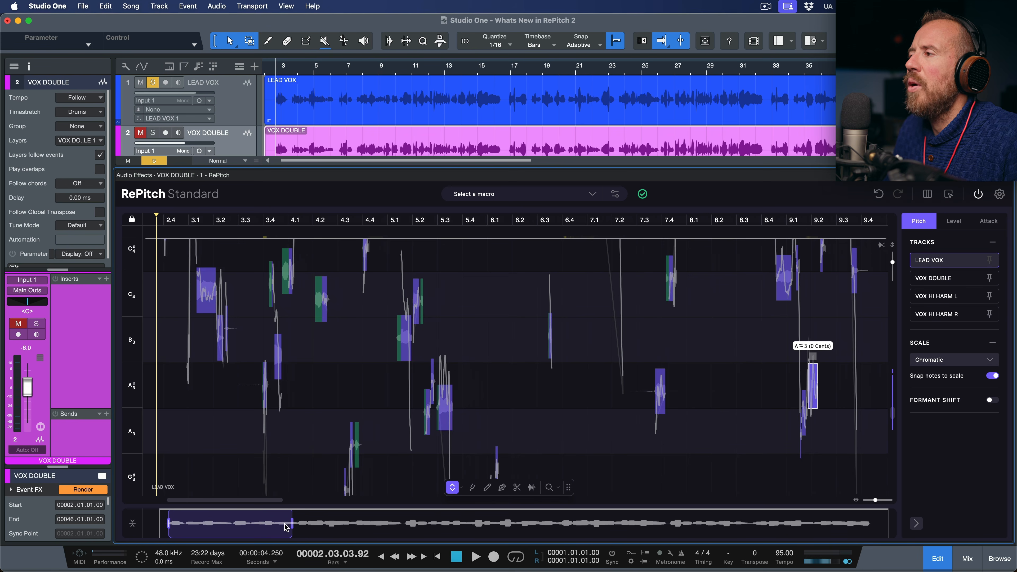
scroll(681, 353, "down", 8)
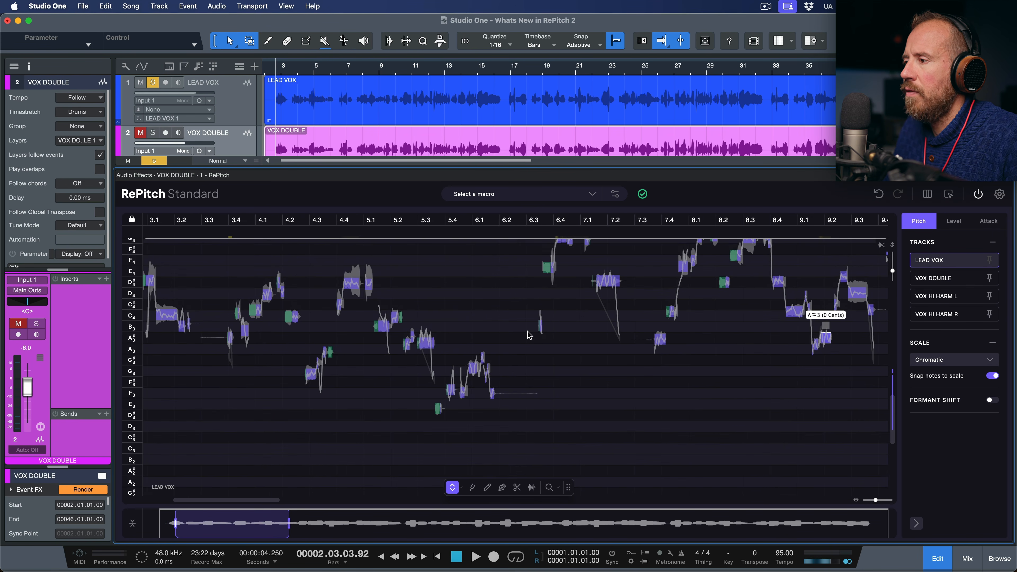
scroll(657, 348, "left", 5)
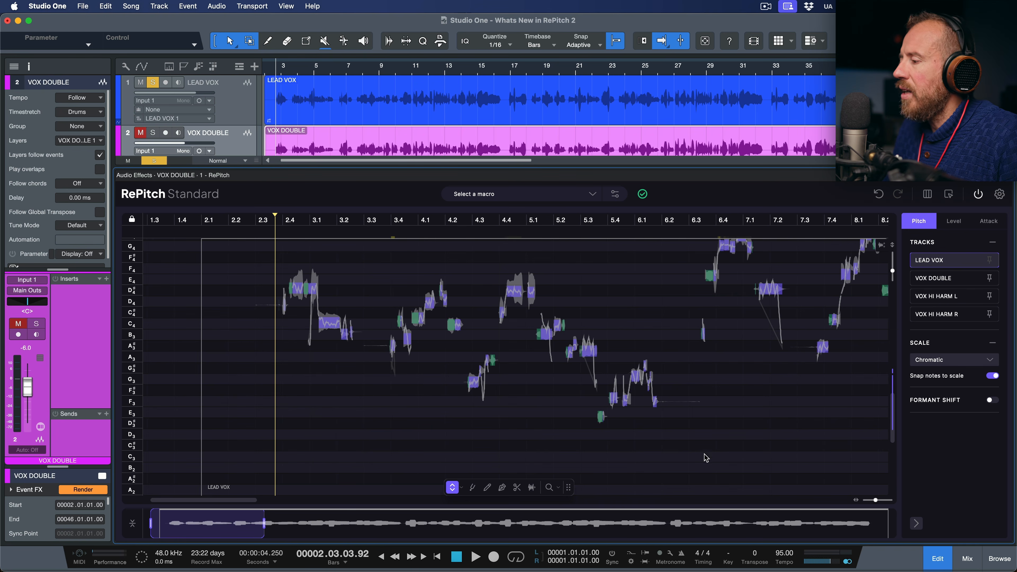
- Turn on the metronome and audition LEAD VOX against it from 2.3.3
left_click(682, 555)
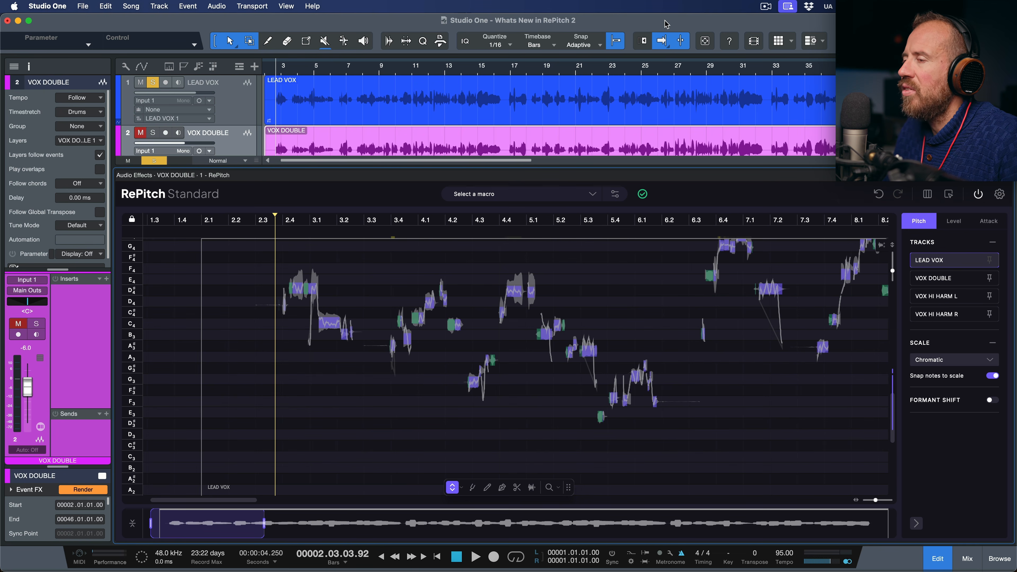
key("space")
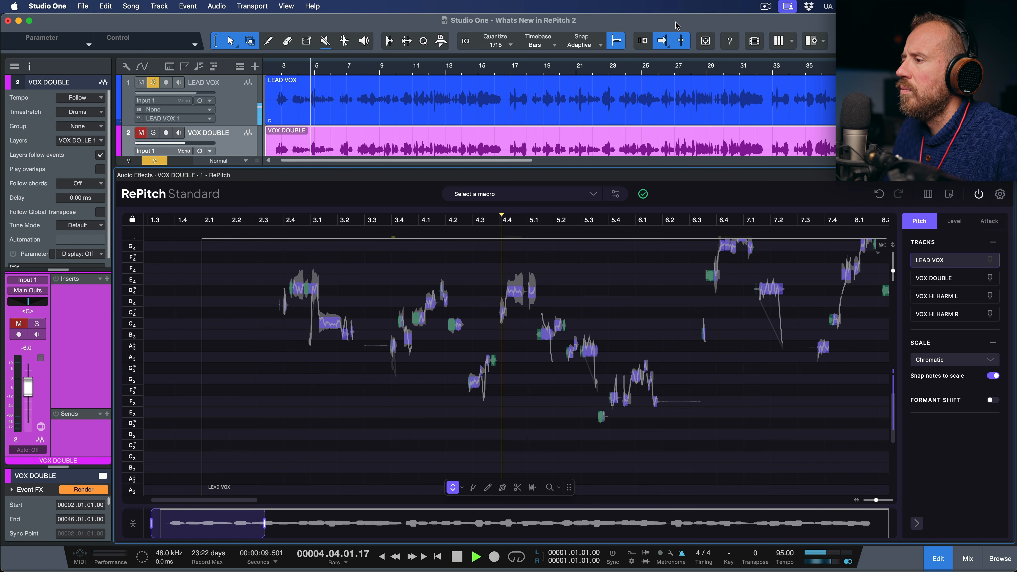
key("space")
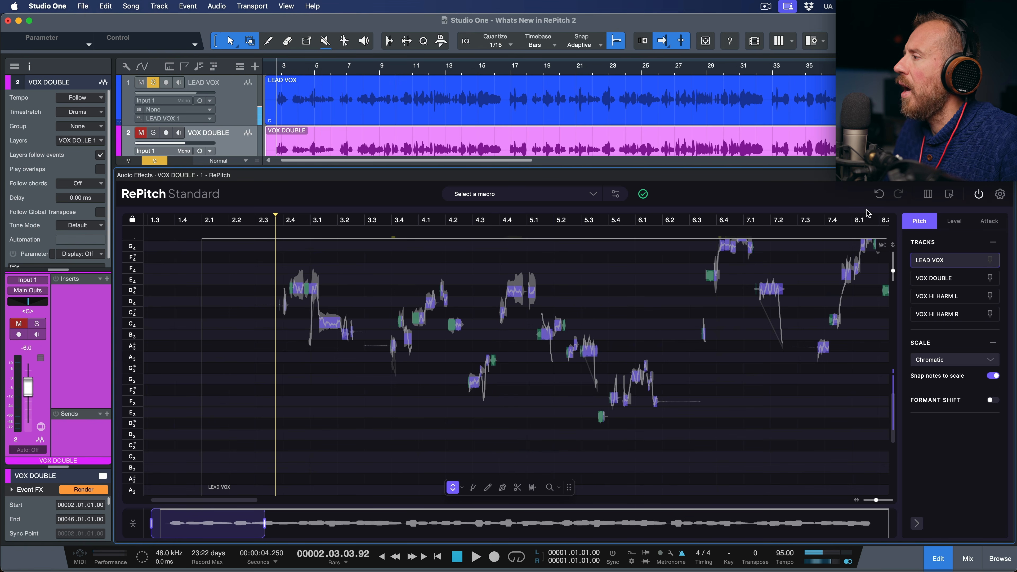
- Show LEAD VOX's attacks up to 6.3 with VOX DOUBLE overlaid and audition the phrase against the metronome
left_click(990, 278)
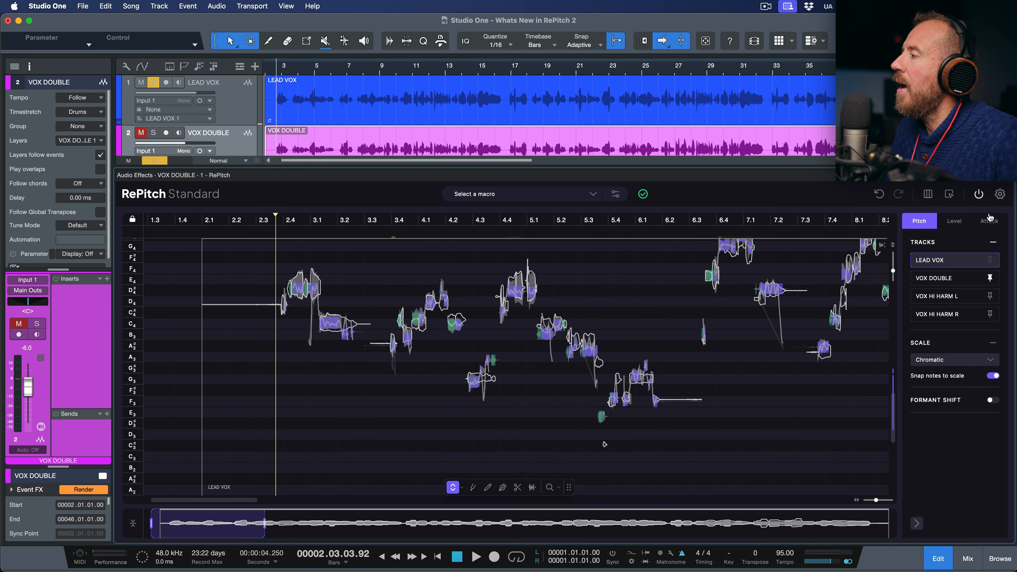
left_click(989, 222)
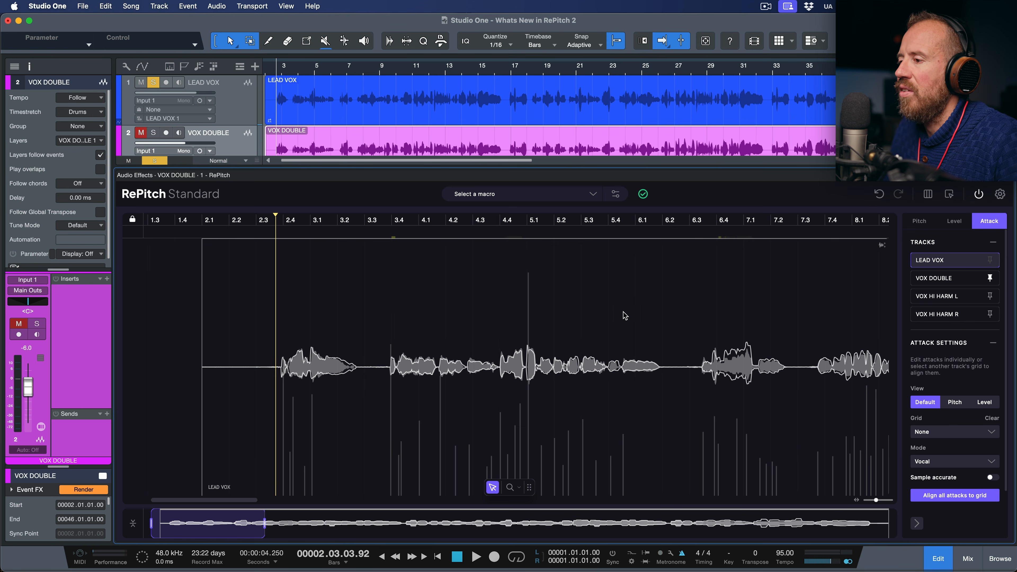
left_click_drag(263, 523, 238, 523)
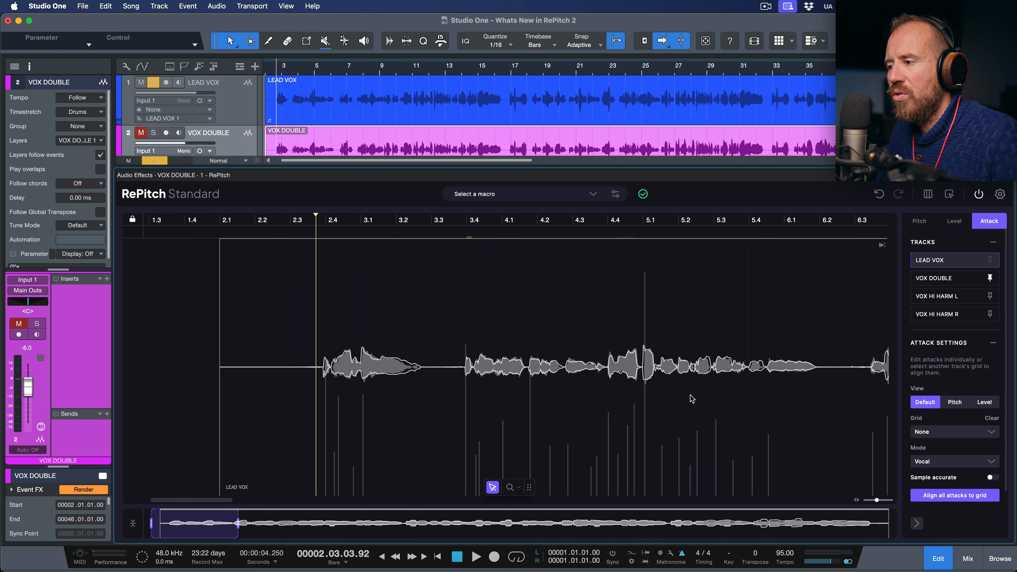
key("space")
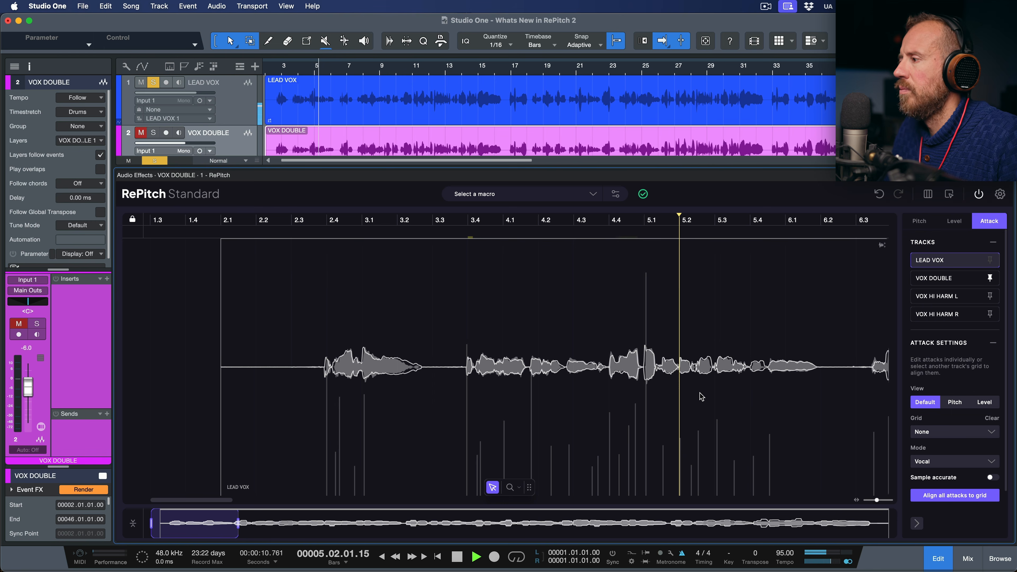
key("space")
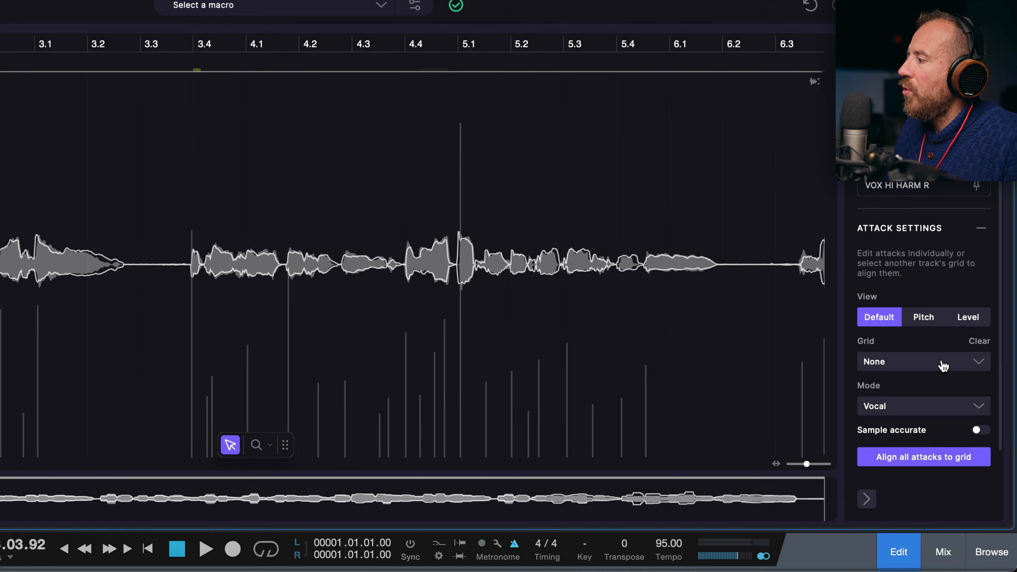
- Set the attack grid to Bar Beat and align LEAD VOX's attacks from 2.4 to just after 5.4 to it
left_click(971, 433)
left_click(932, 384)
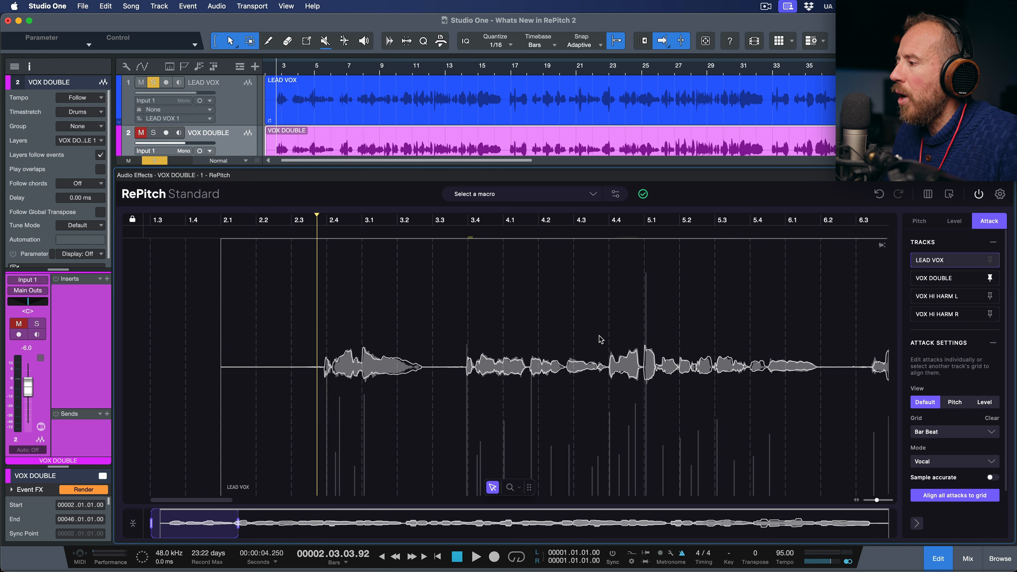
left_click_drag(617, 407, 588, 426)
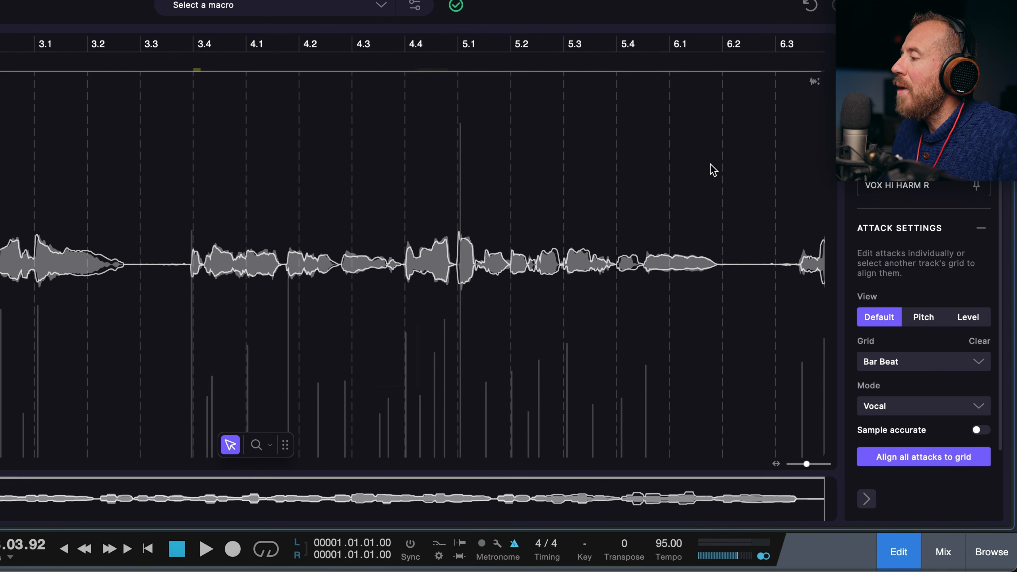
left_click_drag(813, 302, 688, 463)
left_click_drag(523, 409, 2, 456)
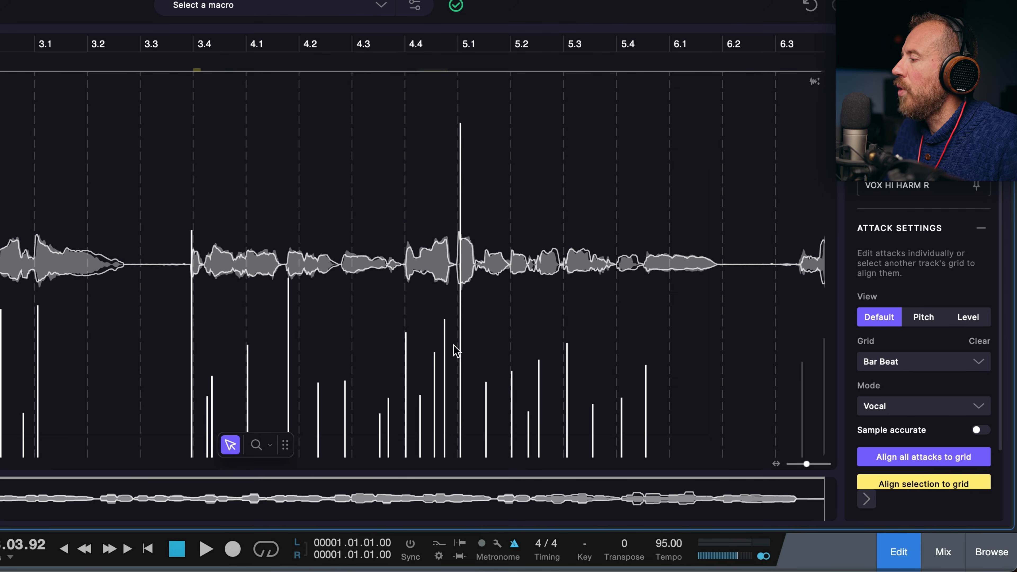
scroll(933, 427, "down", 2)
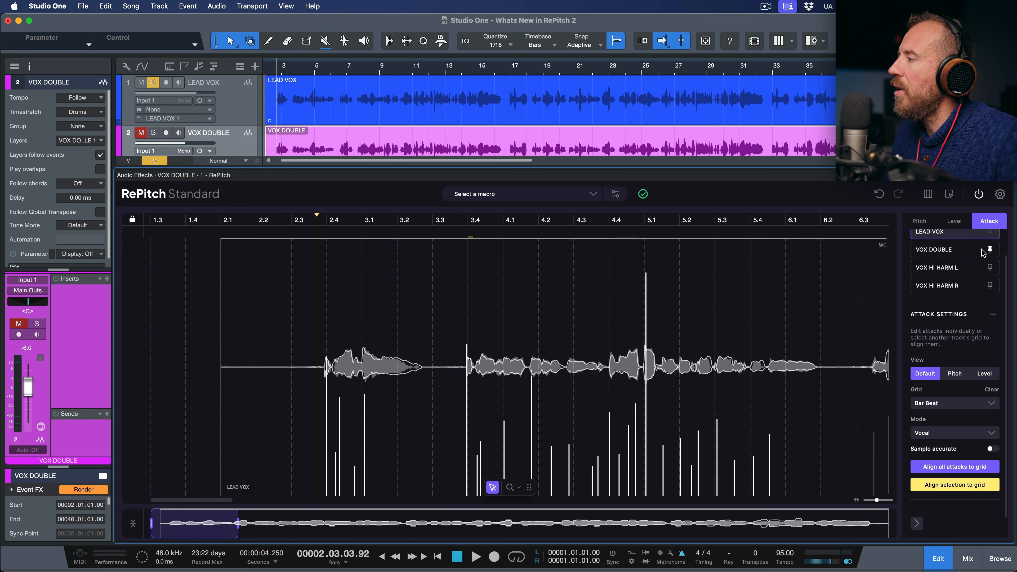
left_click(968, 486)
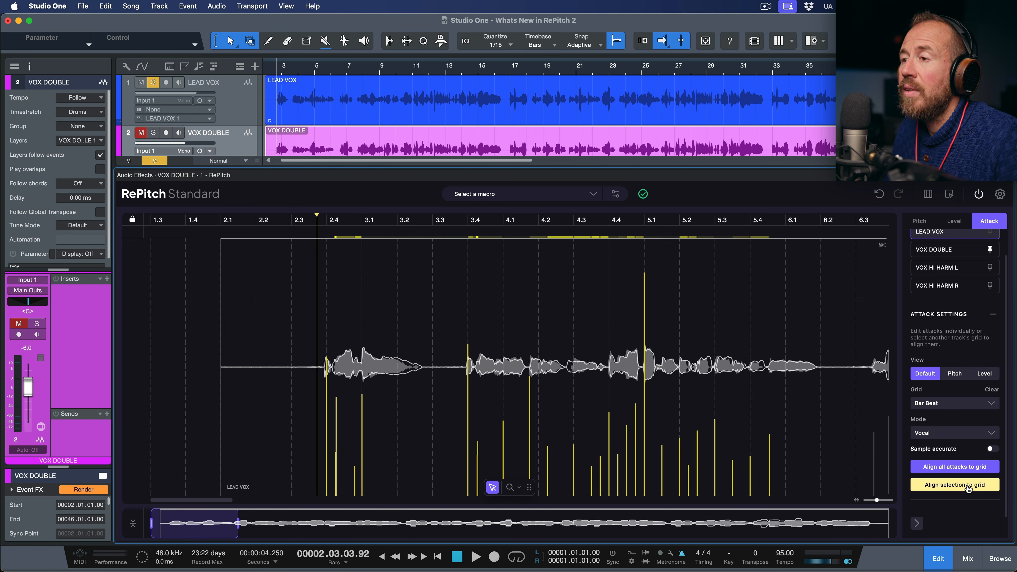
- Audition LEAD VOX's aligned attacks against the metronome from 2.3.3 and undo the last change
left_click(153, 82)
left_click(153, 83)
key("space")
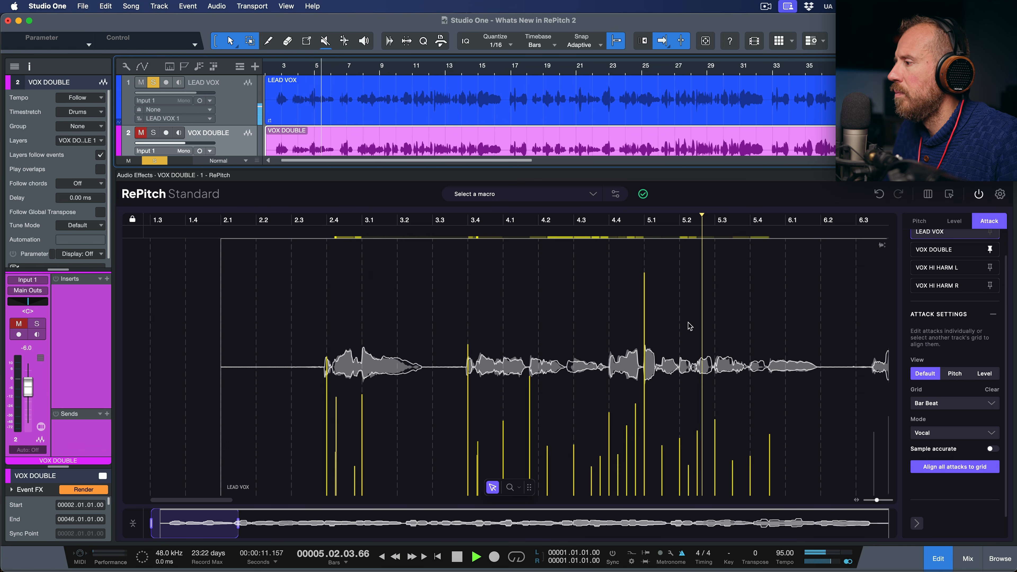
left_click(879, 194)
key("space")
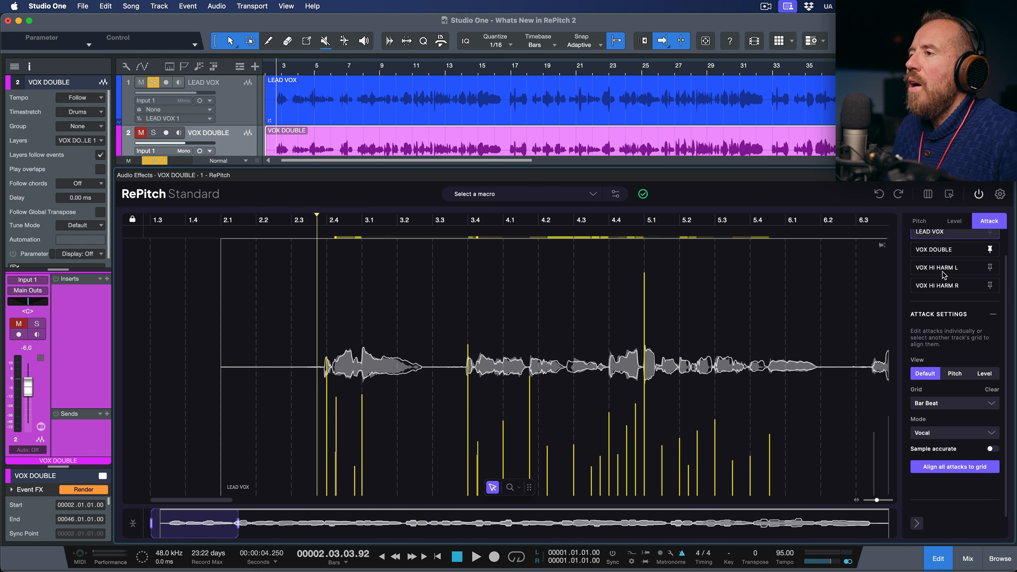
- Open VOX DOUBLE's attacks for editing with LEAD VOX overlaid
left_click(951, 253)
scroll(985, 250, "up", 1)
left_click(991, 245)
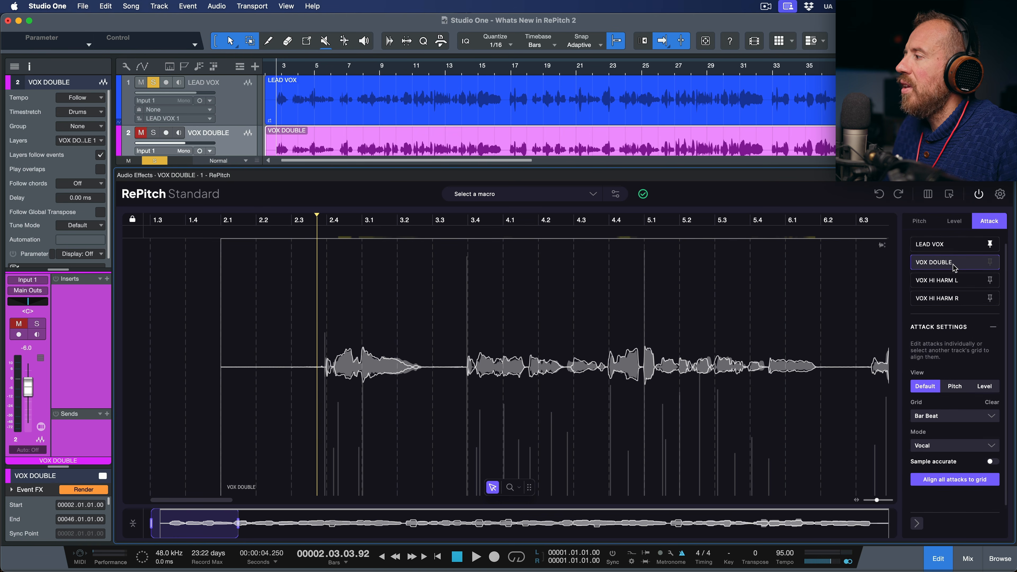
- Set the attack grid to LEAD VOX and align VOX DOUBLE's attacks from 2.4 to just after 5.4 to it
left_click(990, 418)
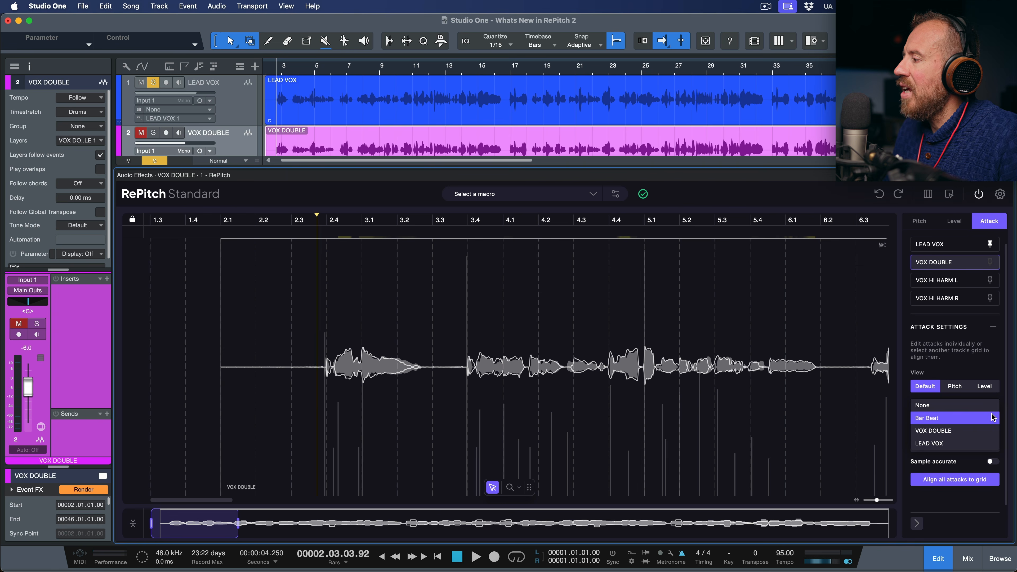
left_click(930, 445)
left_click_drag(821, 308, 354, 471)
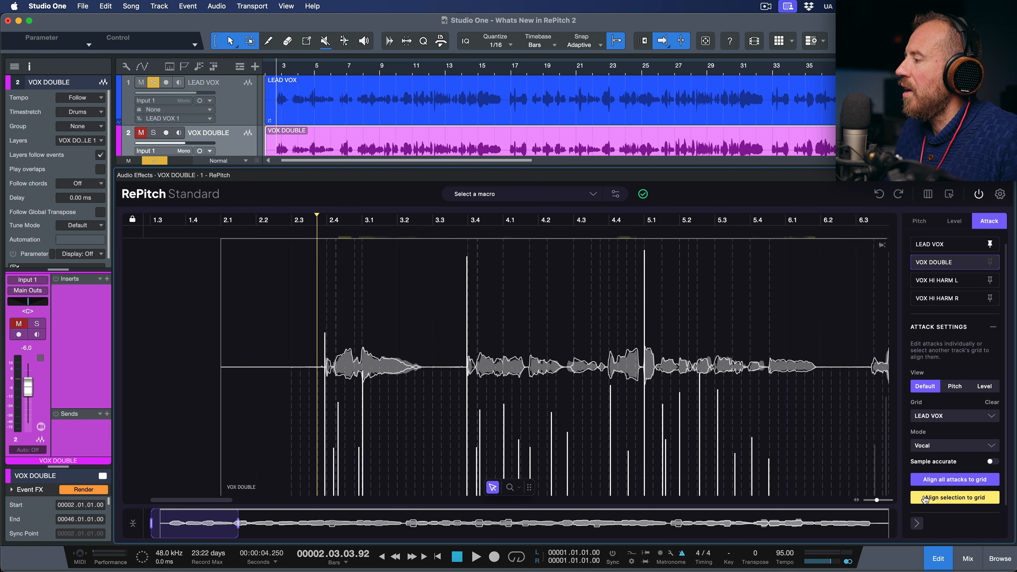
left_click(953, 498)
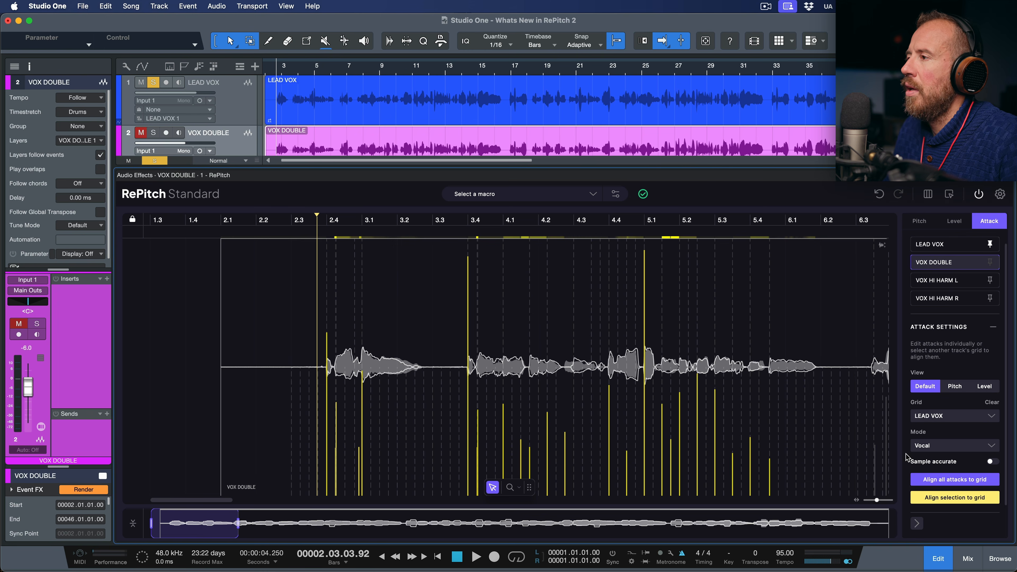
- Solo the VOX DOUBLE track and audition it together with LEAD VOX from 2.3.3
left_click(153, 133)
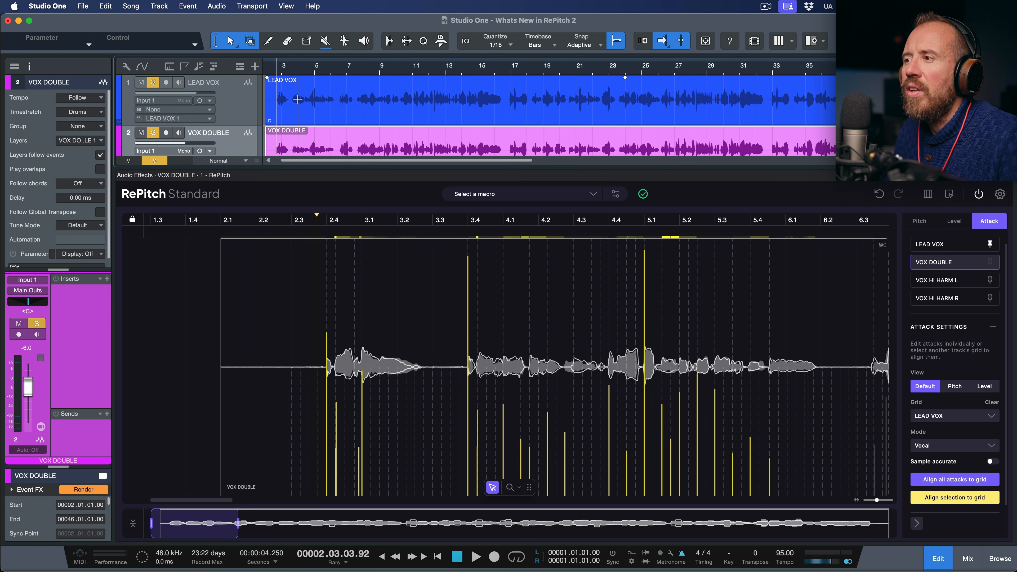
key("space")
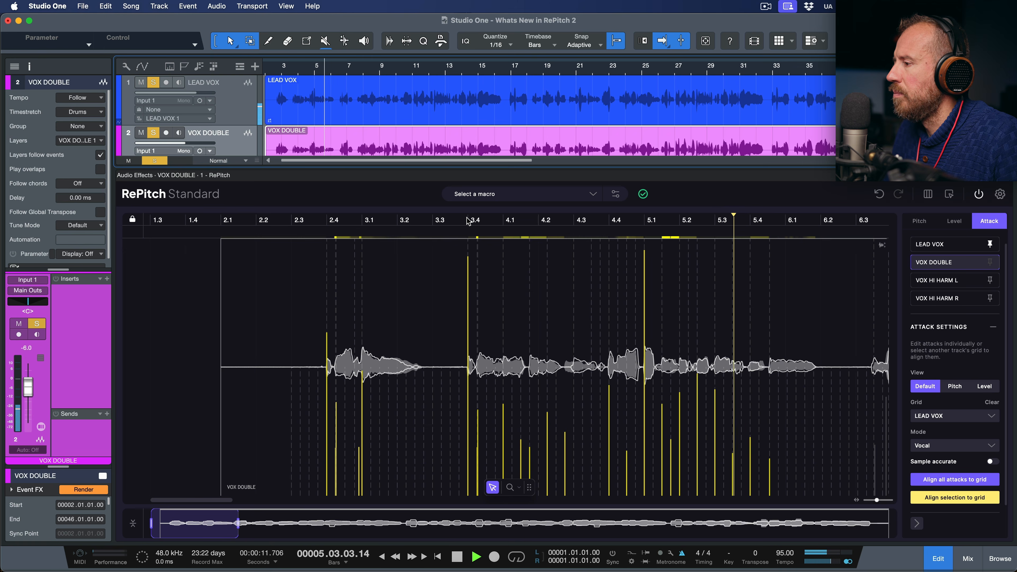
key("space")
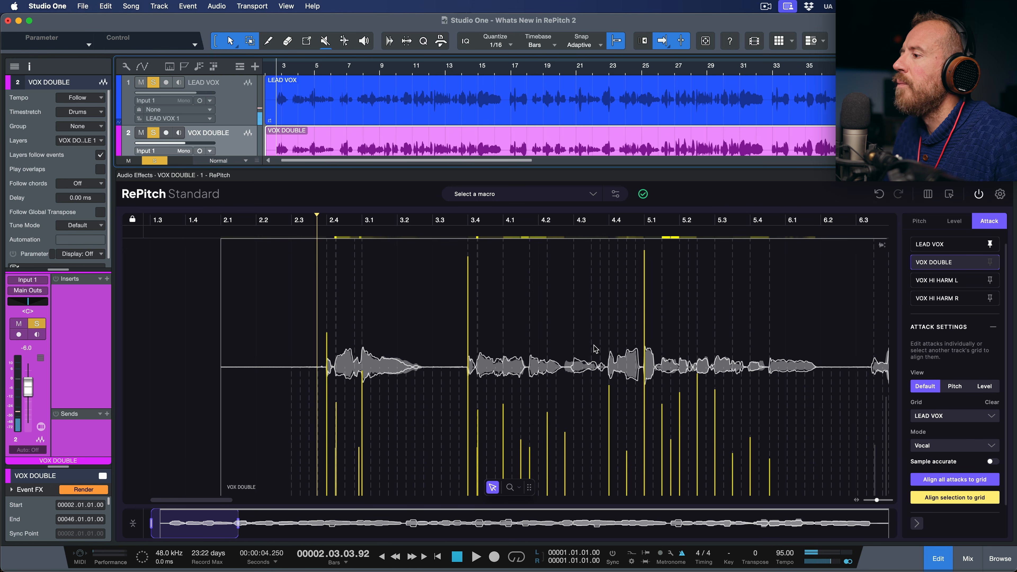
- Move VOX DOUBLE's attack just before 4.3 onto the LEAD VOX grid line at 4.3 and audition the phrase from 2.4
left_click(562, 221)
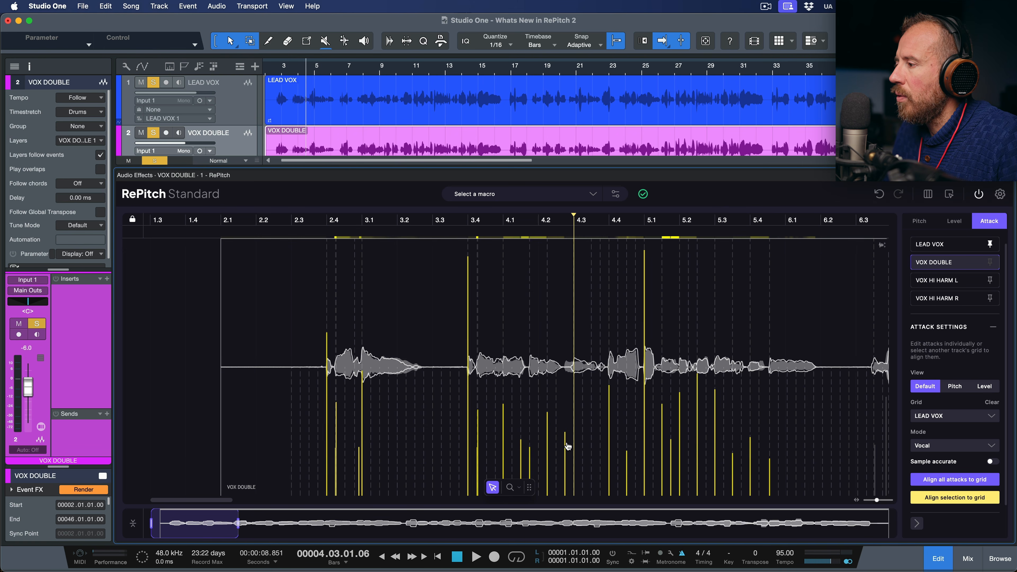
left_click(590, 416)
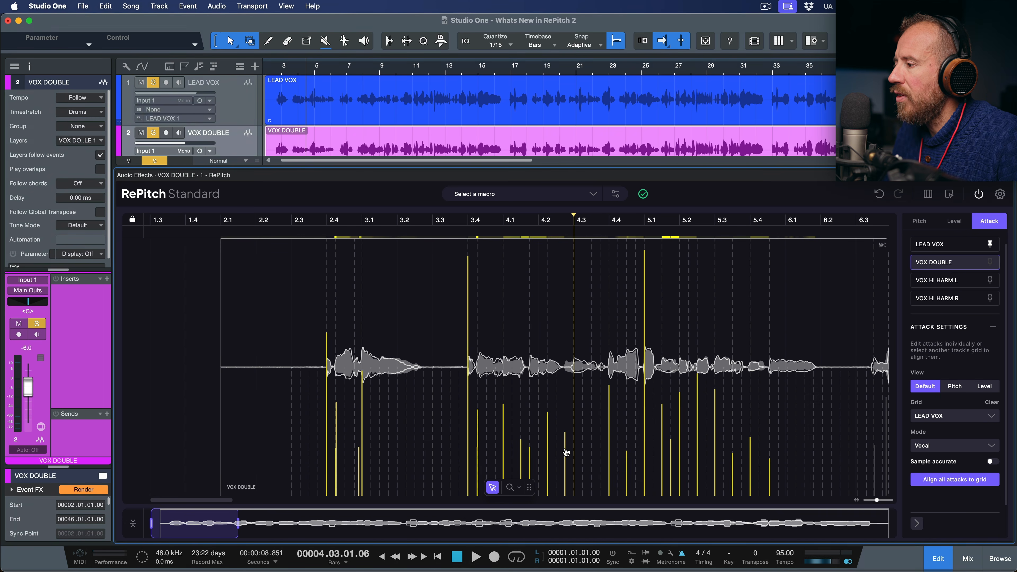
left_click_drag(565, 451, 572, 451)
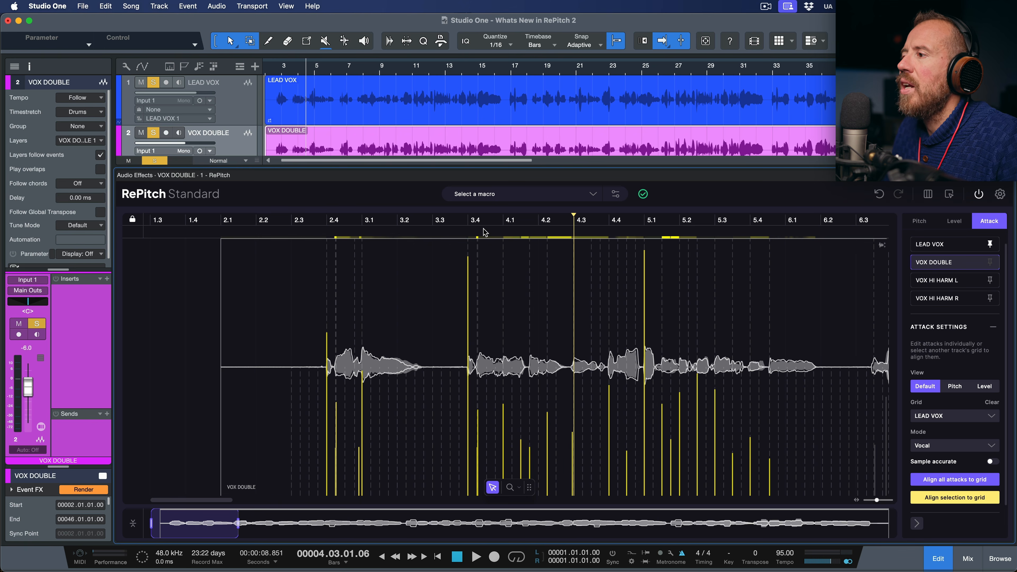
left_click(328, 221)
key("space")
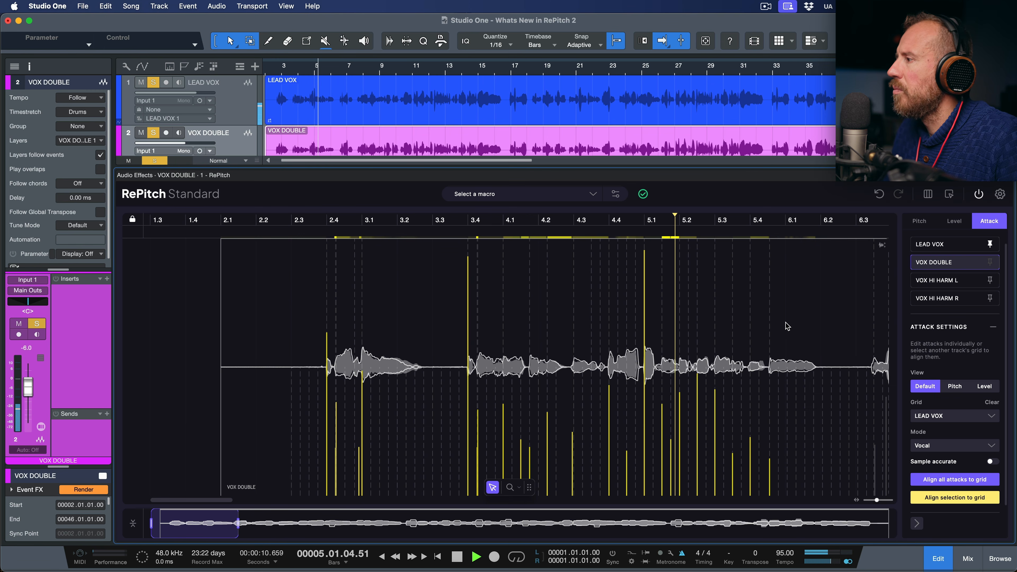
key("space")
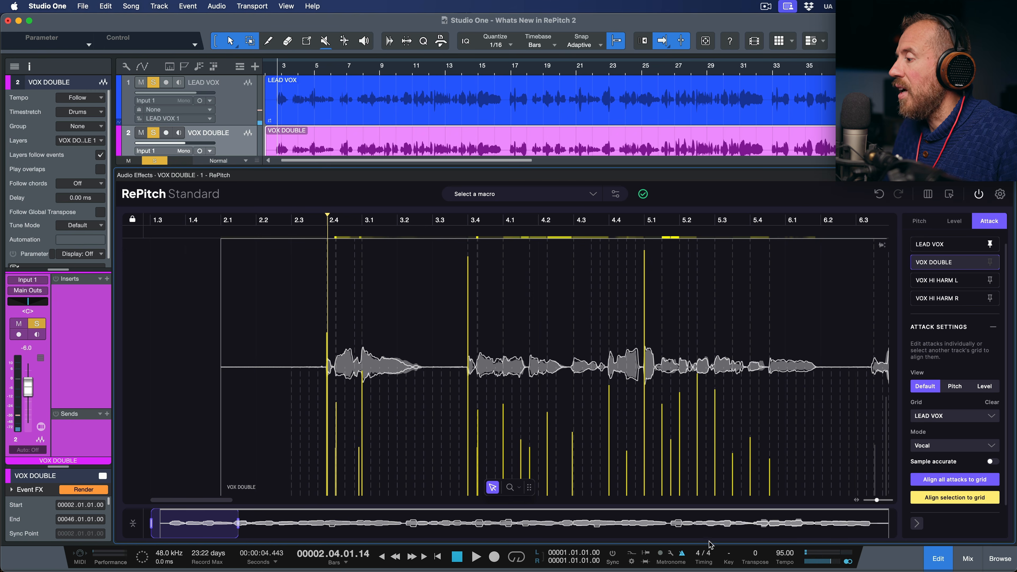
- Solo the Lights Off instrumental track and audition it with LEAD VOX and VOX DOUBLE from 2.4
scroll(421, 125, "down", 8)
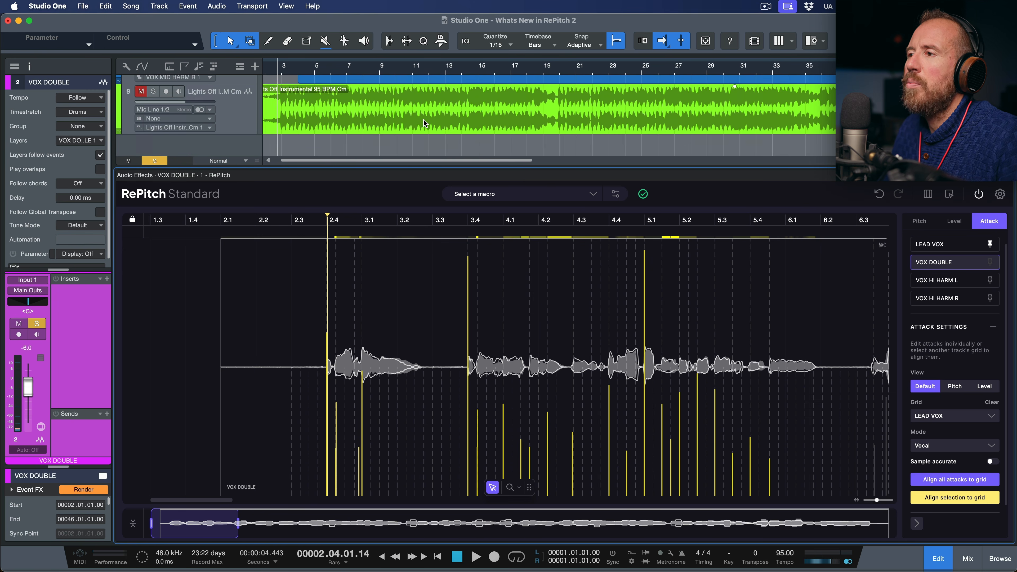
key("space")
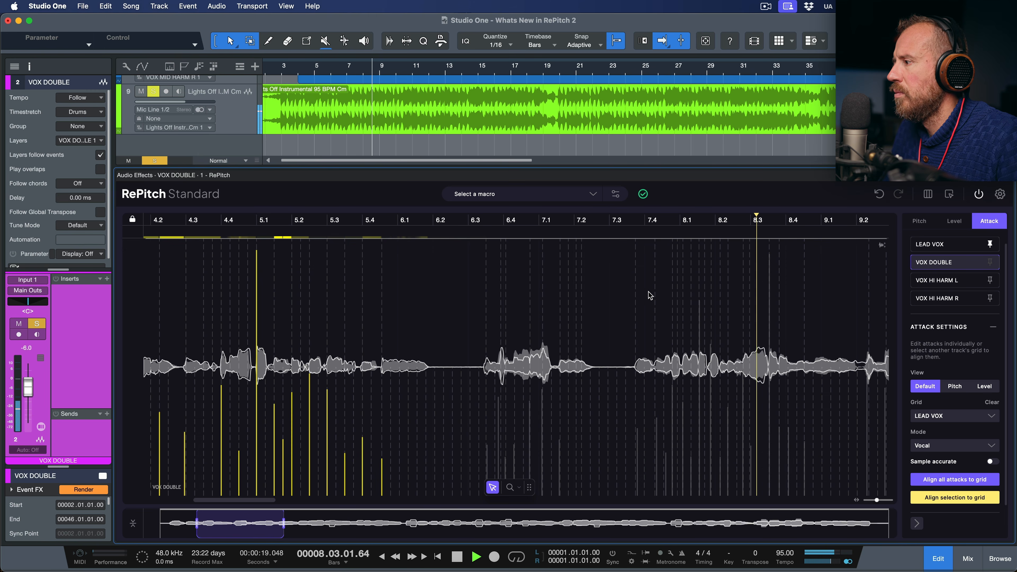
key("space")
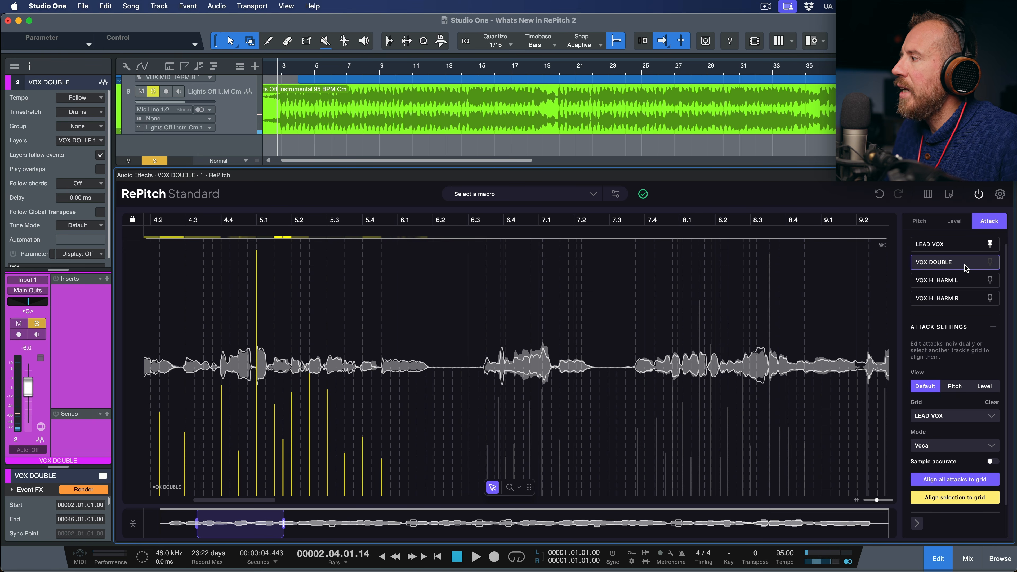
- Toggle the LEAD VOX overlay off and on, and select VOX DOUBLE's attacks from after 6.3 to just after 8.4
left_click(991, 244)
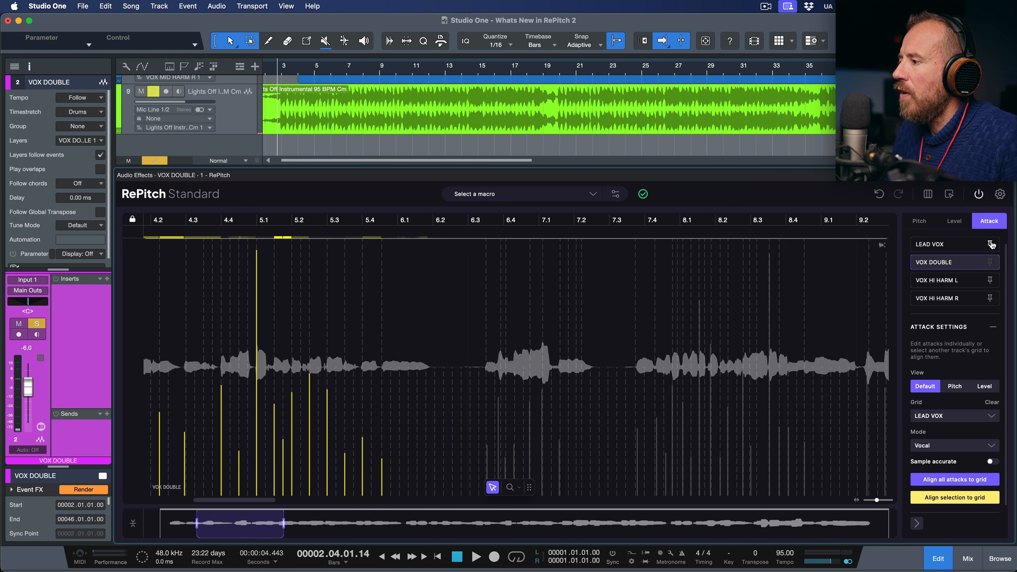
left_click(991, 244)
left_click_drag(455, 313, 817, 494)
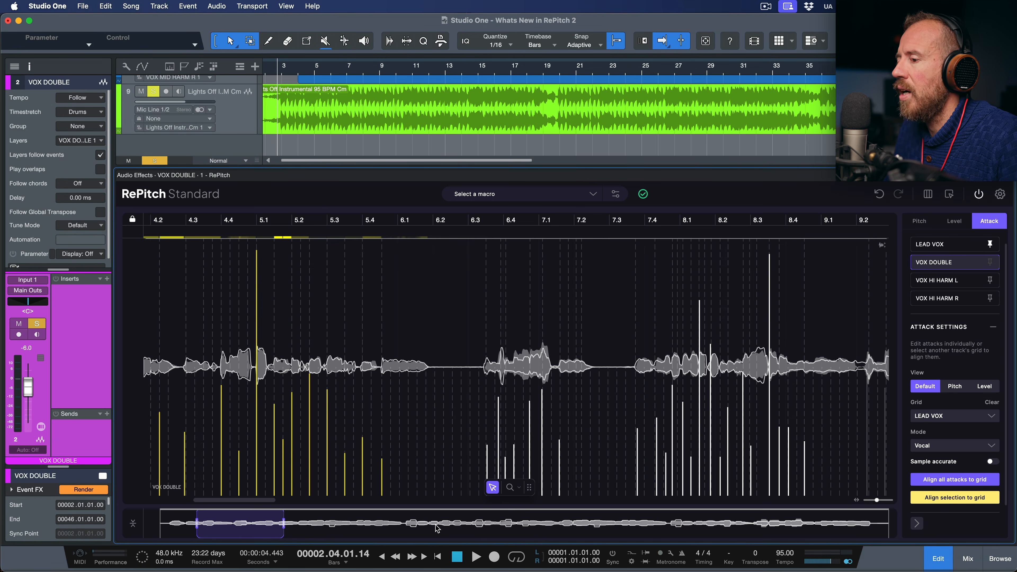
left_click_drag(196, 525, 231, 526)
left_click_drag(232, 527, 275, 525)
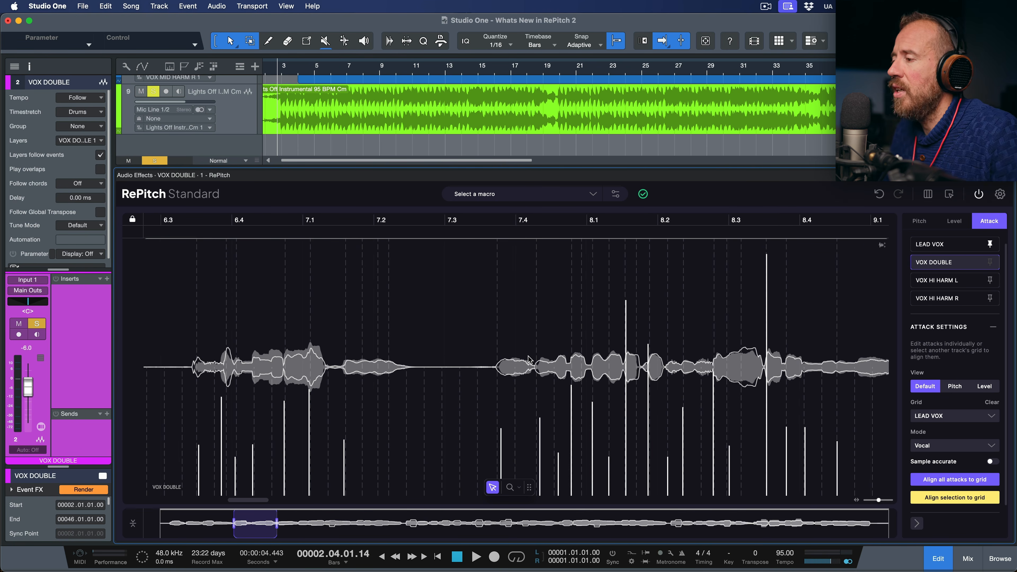
- Audition the vocals from just after 6.3, unsoloing and muting the Lights Off instrumental during playback
left_click(184, 222)
key("space")
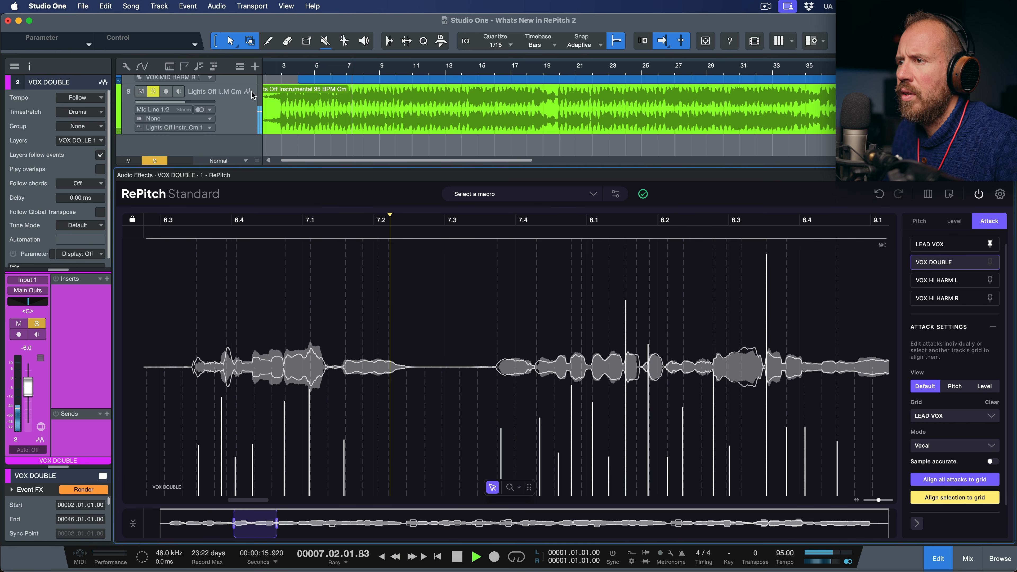
left_click(153, 91)
left_click(141, 91)
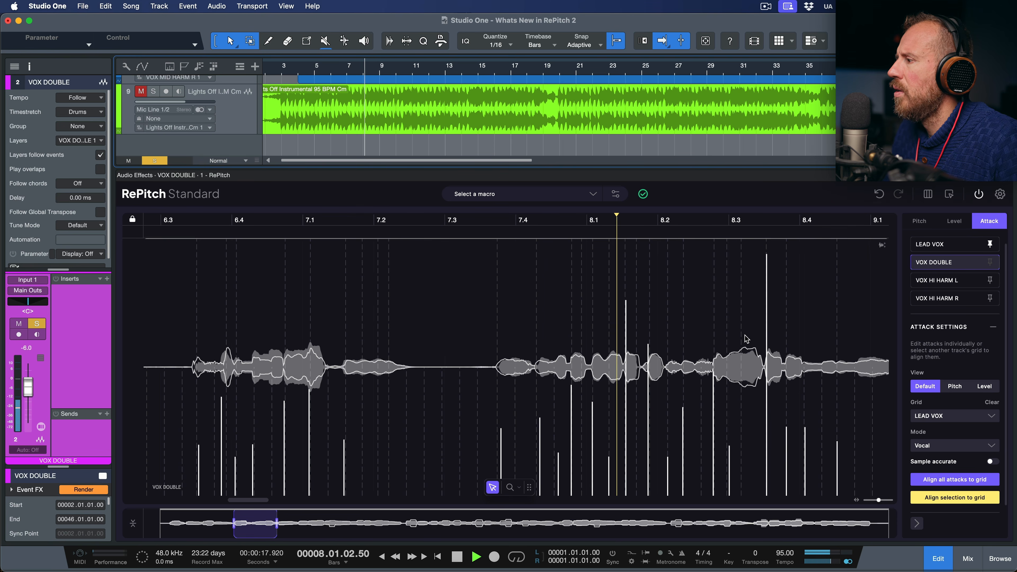
key("space")
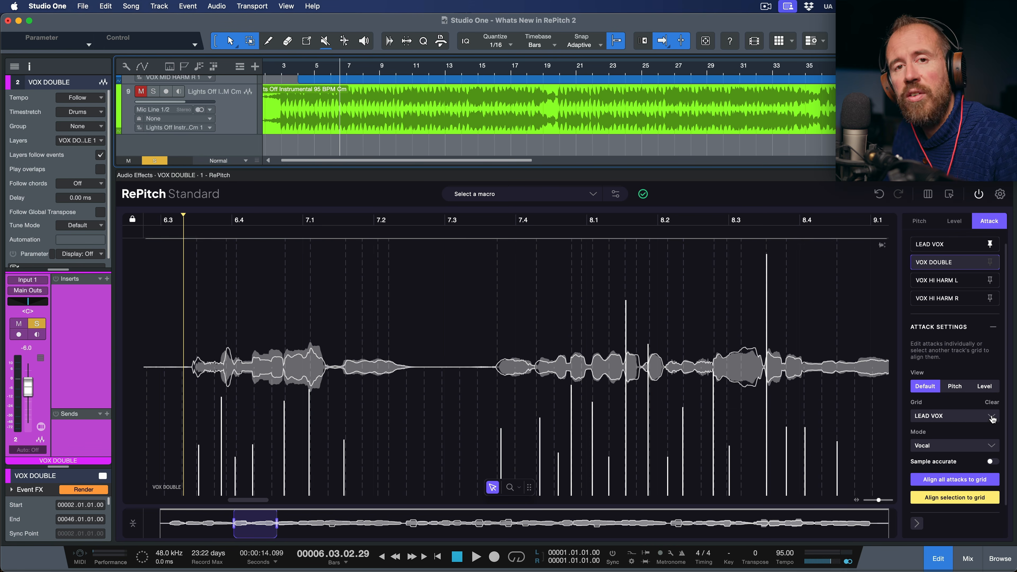
- Align the selected VOX DOUBLE attacks to the LEAD VOX grid, audition them from just after 6.3 and clear the selection
left_click(955, 497)
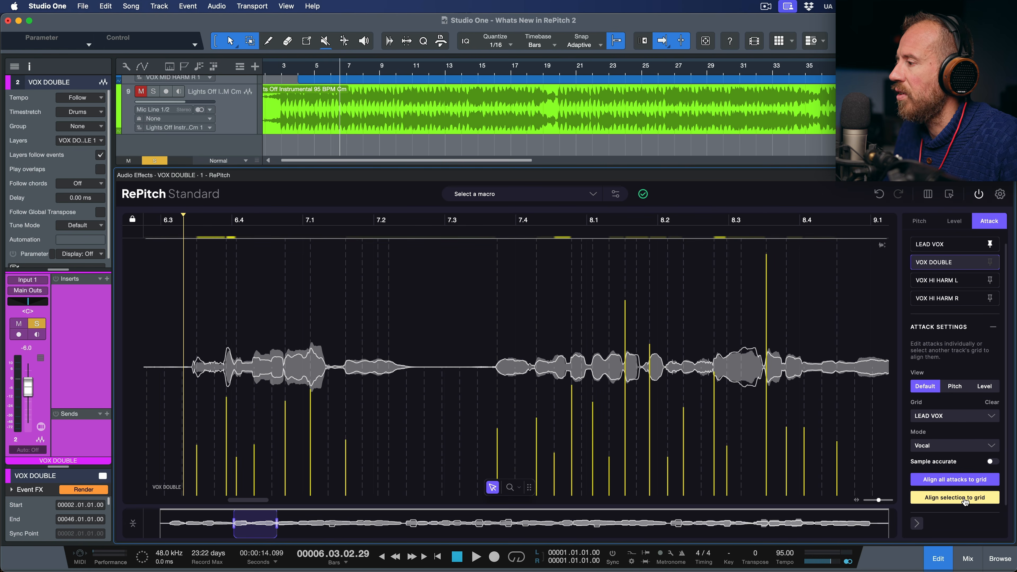
key("space")
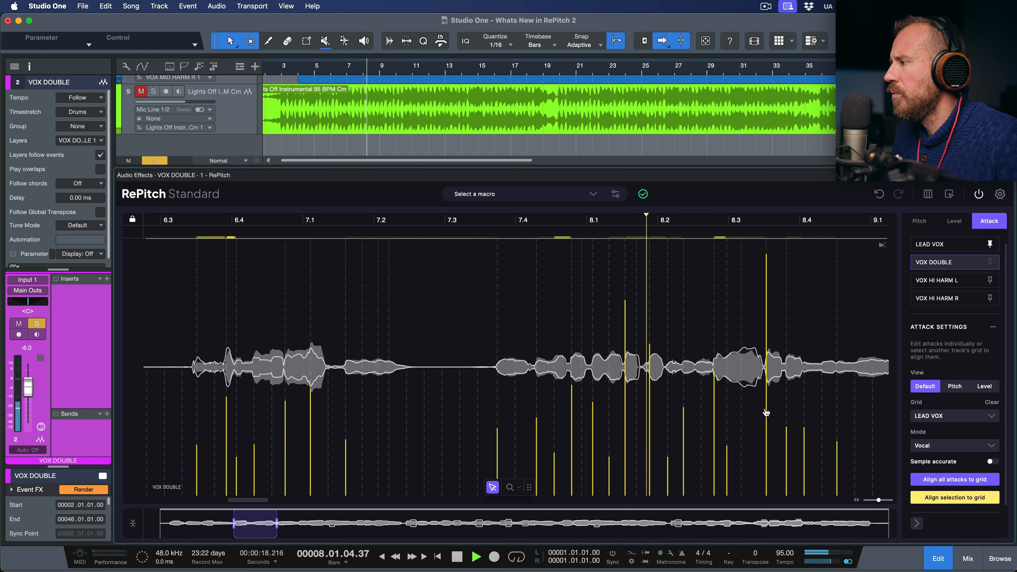
key("space")
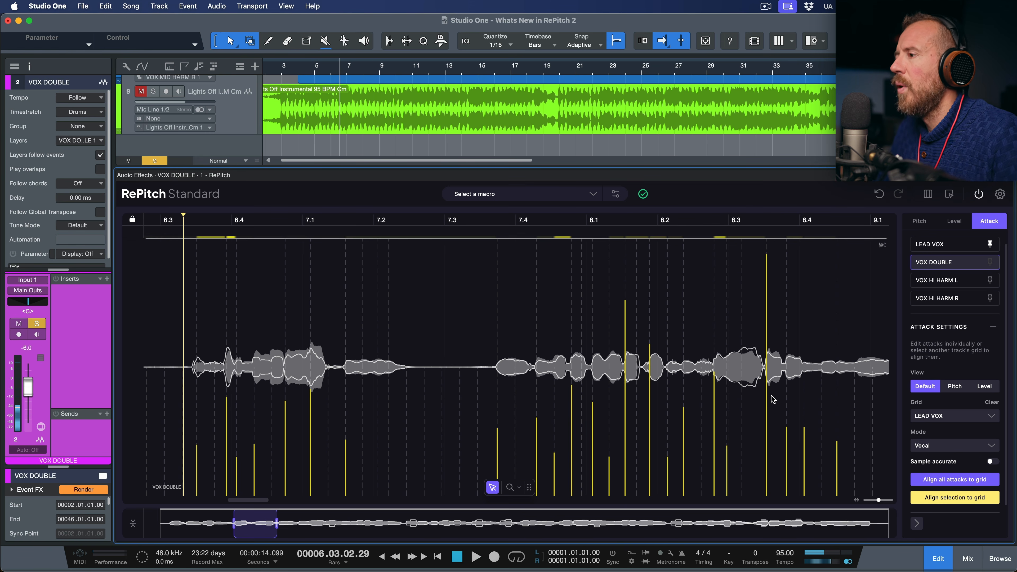
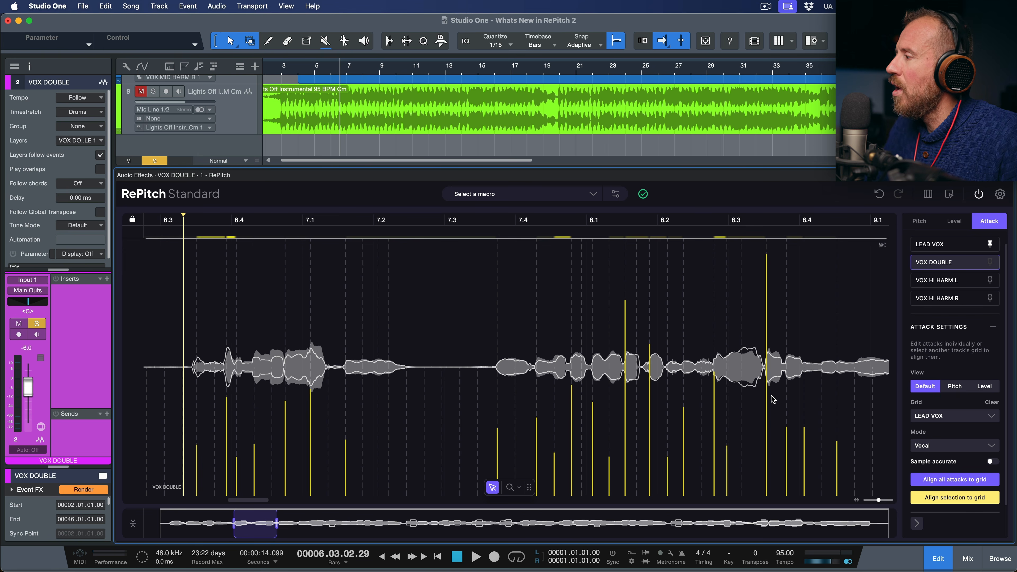
left_click(988, 417)
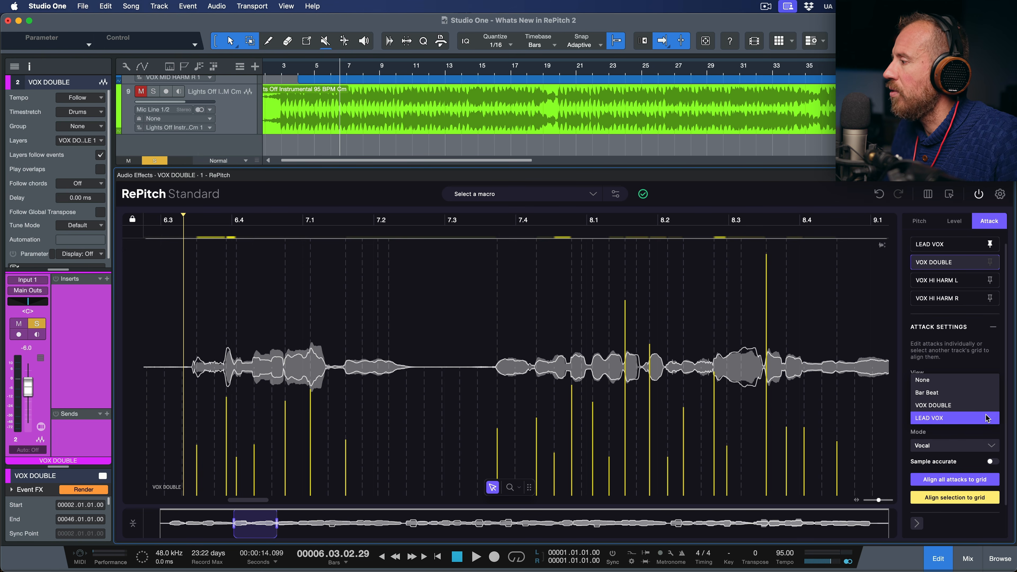
left_click(817, 403)
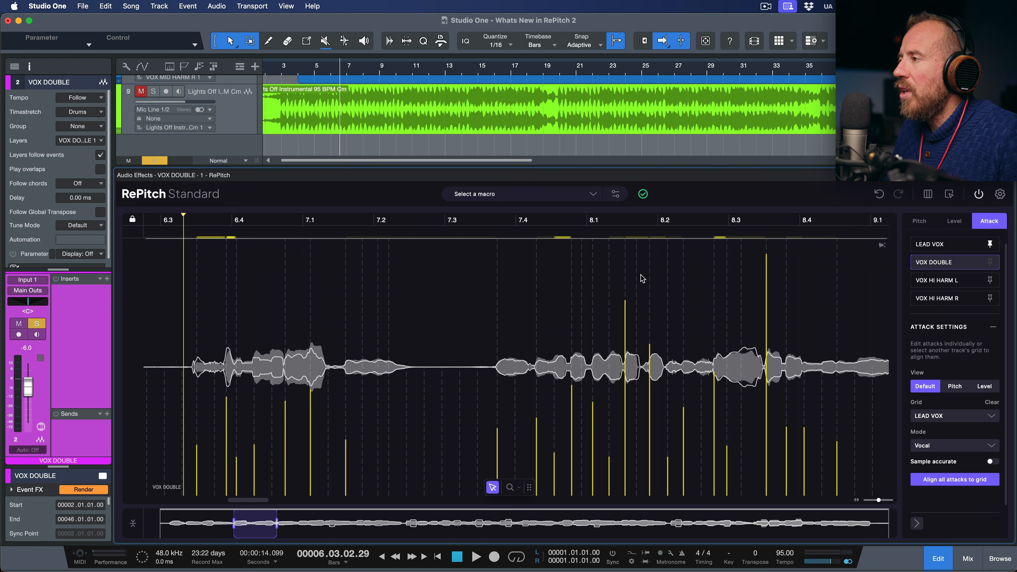
- Solo VOX HI HARM L and VOX HI HARM R in the full arrangement and audition them with both vocals from bar 7
key("F2")
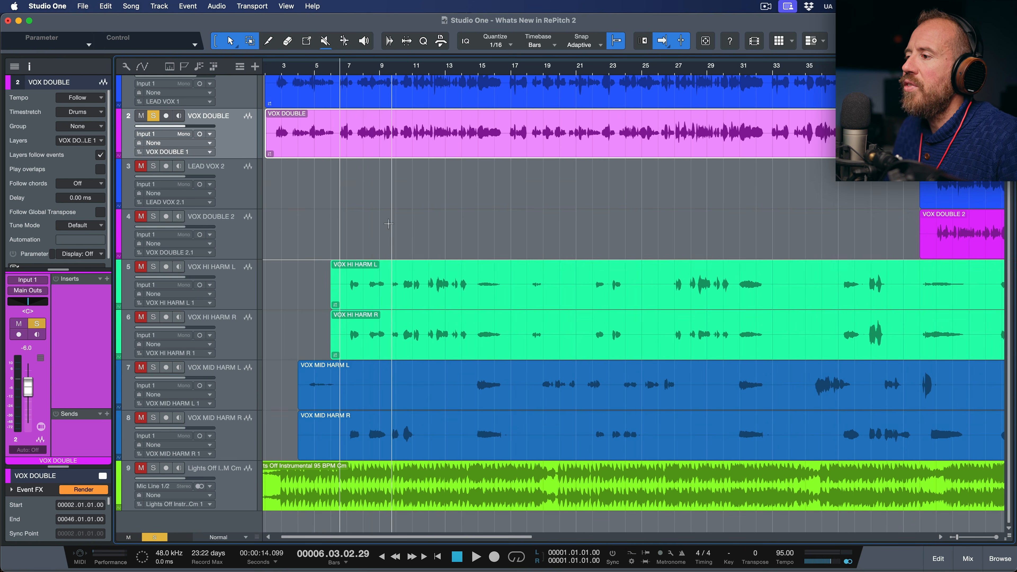
left_click(348, 292)
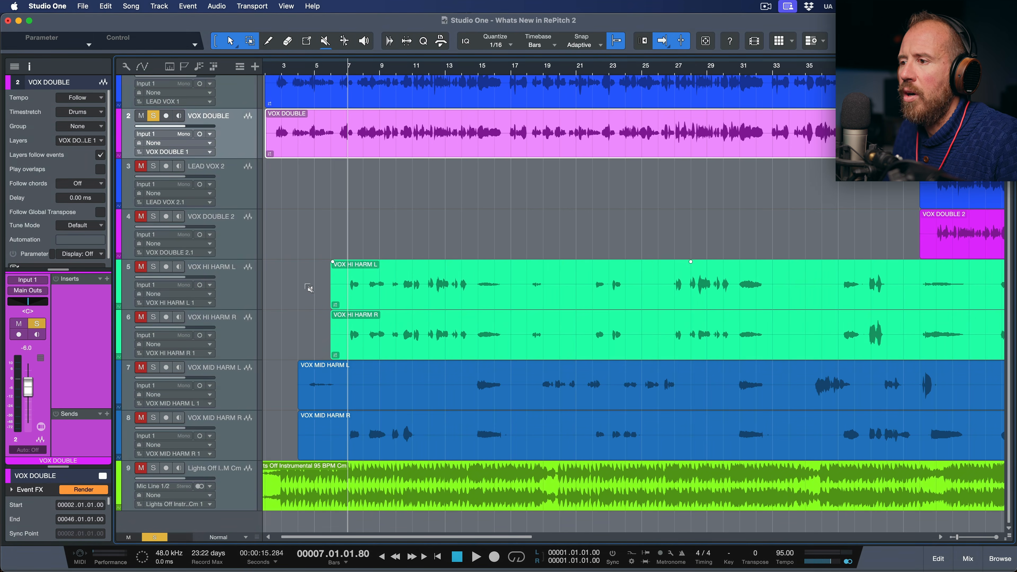
left_click(153, 267)
left_click(154, 318)
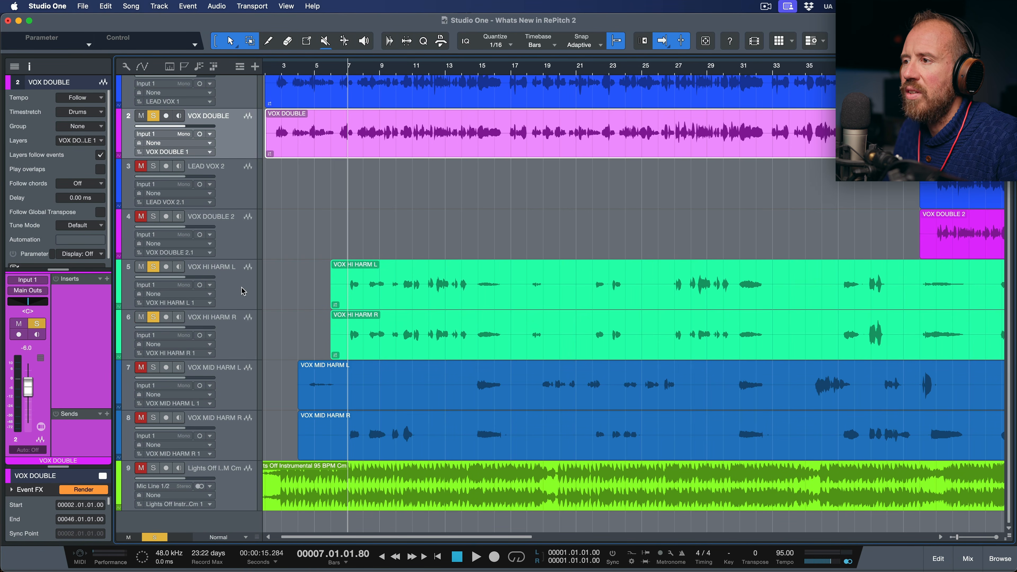
scroll(248, 217, "up", 1)
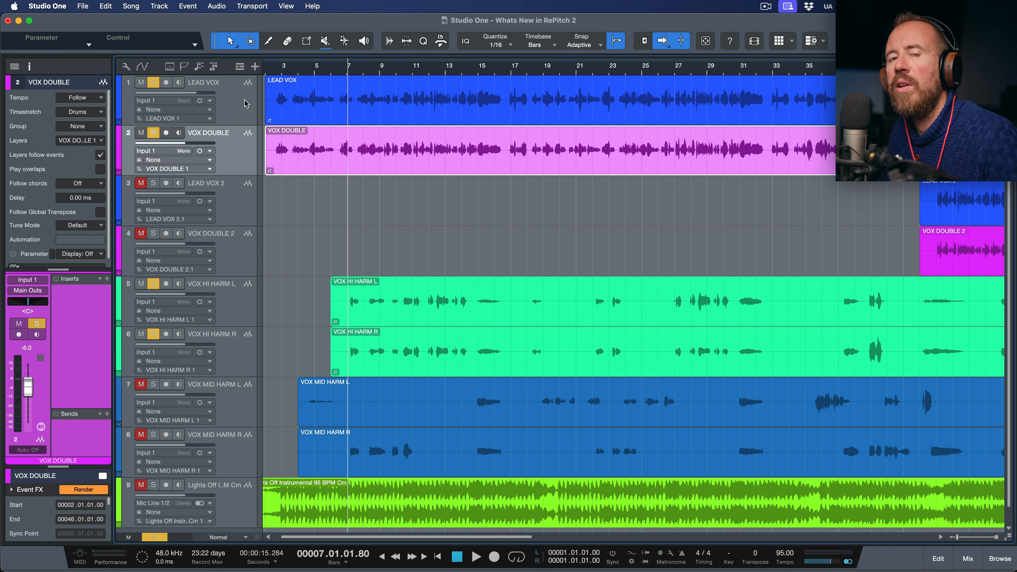
key("space")
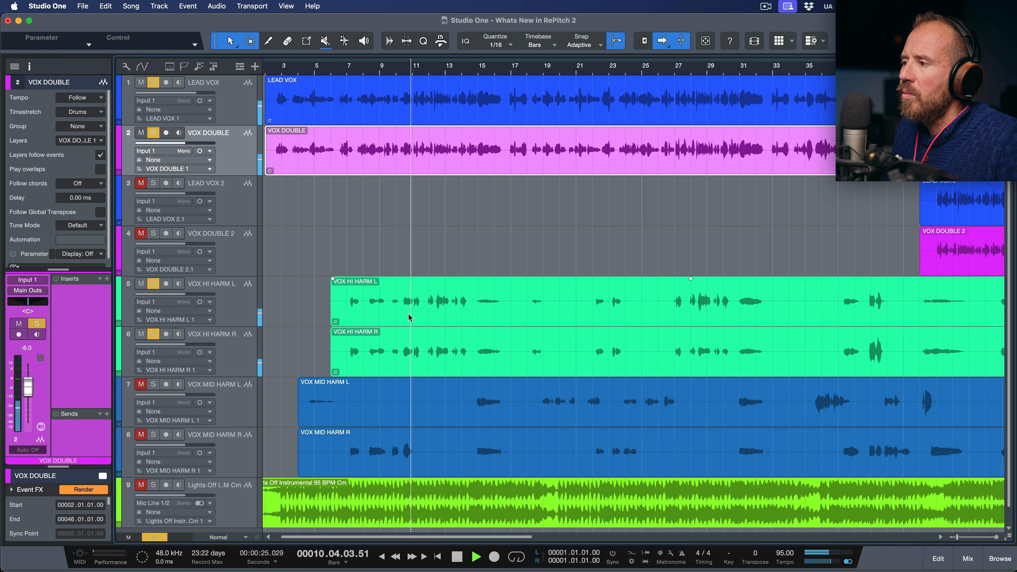
key("space")
key("ctrl+space")
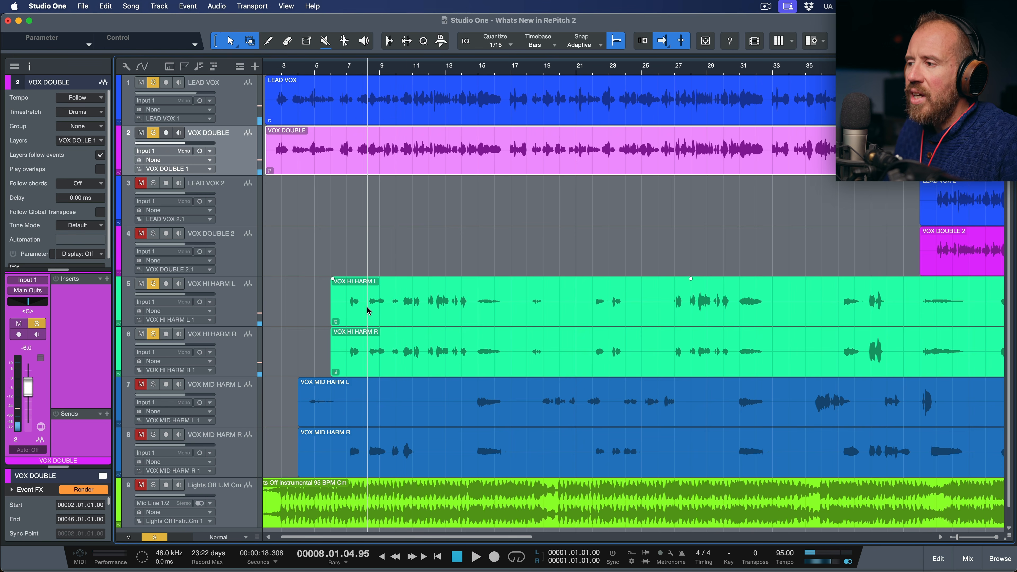
- Open VOX HI HARM L's attacks in RePitch and select them from 8.3 to just after 14.1
double_click(423, 317)
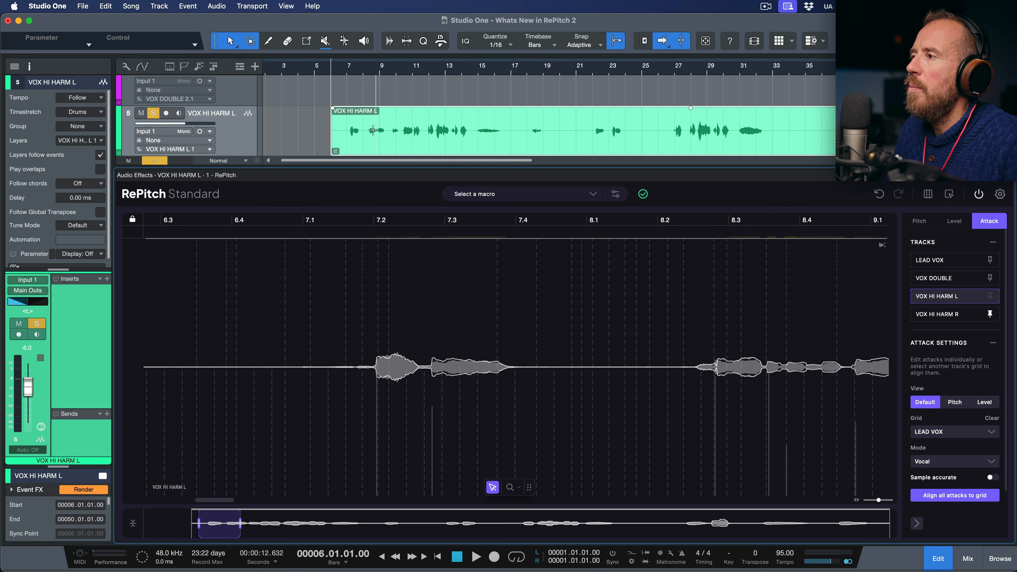
left_click(368, 70)
left_click(416, 66)
left_click(372, 70)
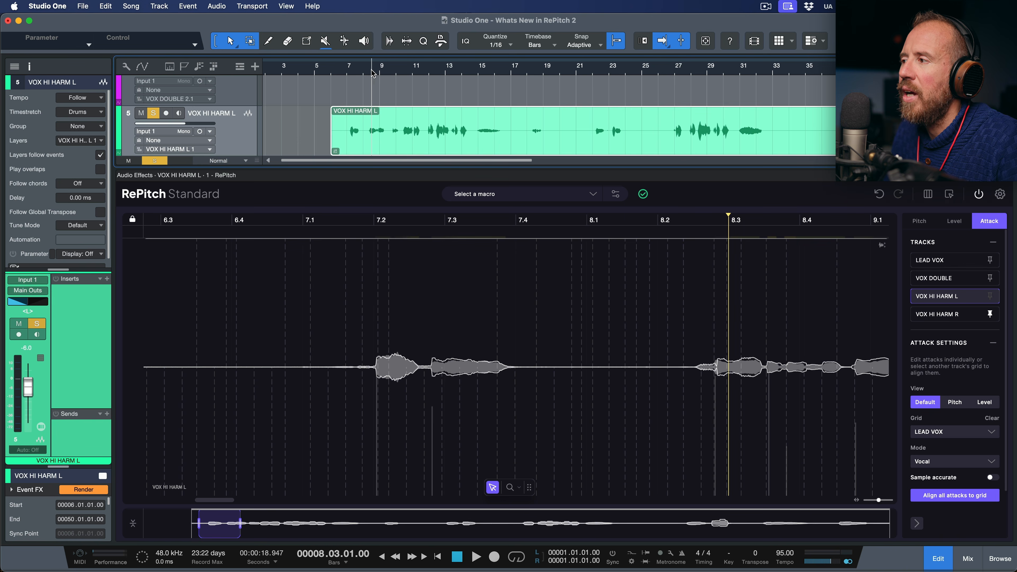
left_click(369, 138)
scroll(635, 325, "right", 7)
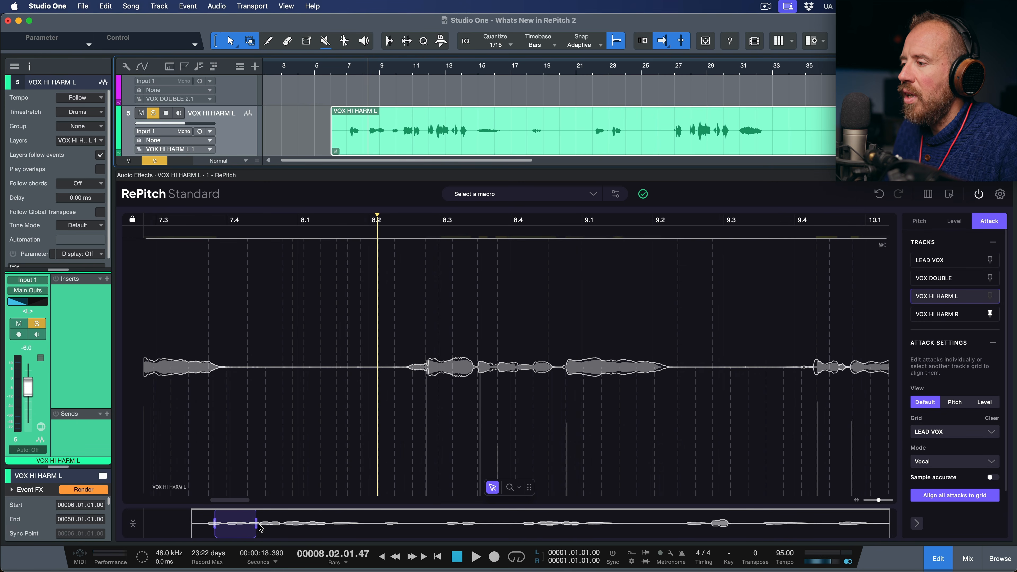
left_click_drag(256, 524, 330, 523)
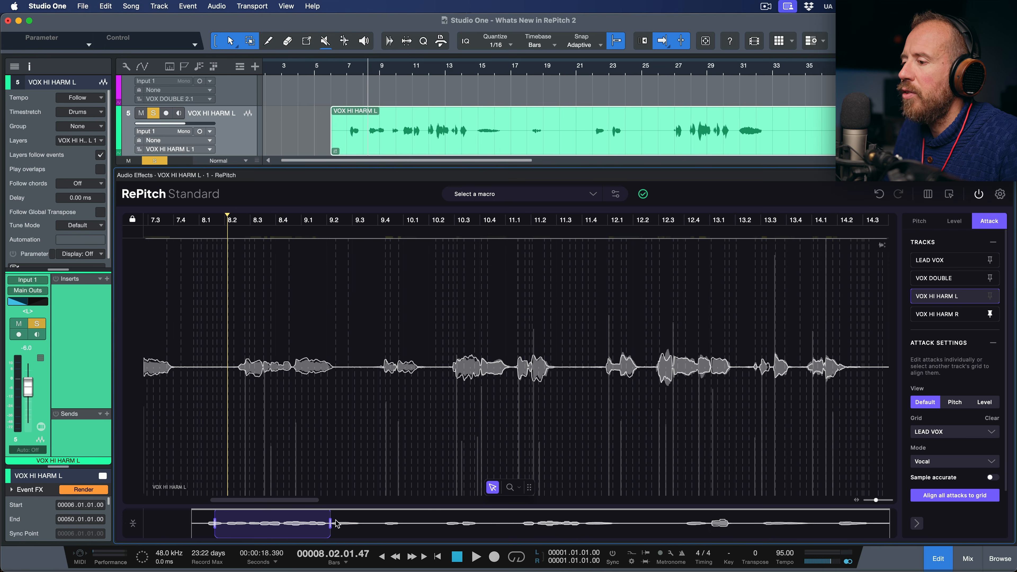
left_click_drag(330, 522, 366, 522)
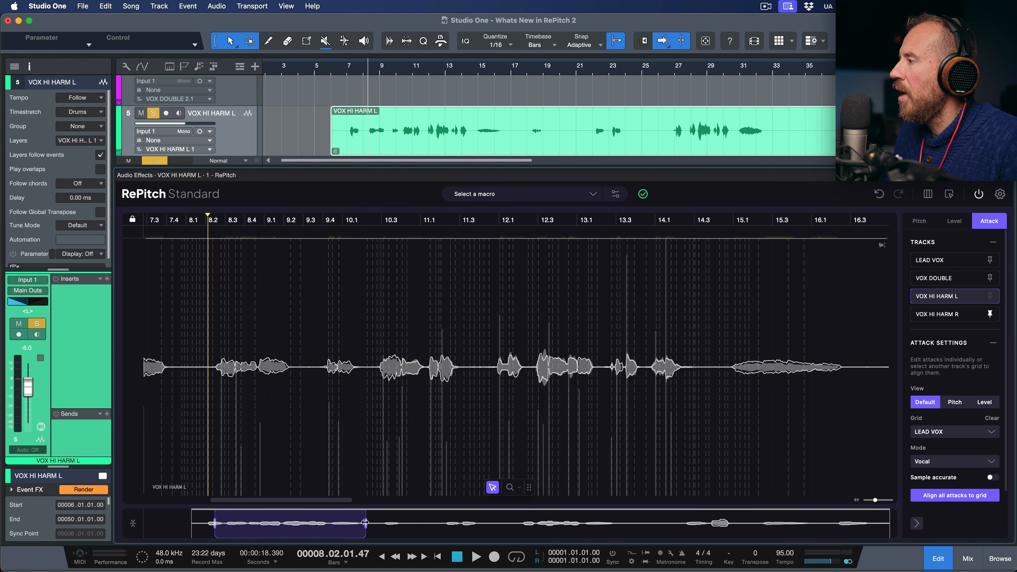
left_click_drag(867, 321, 222, 467)
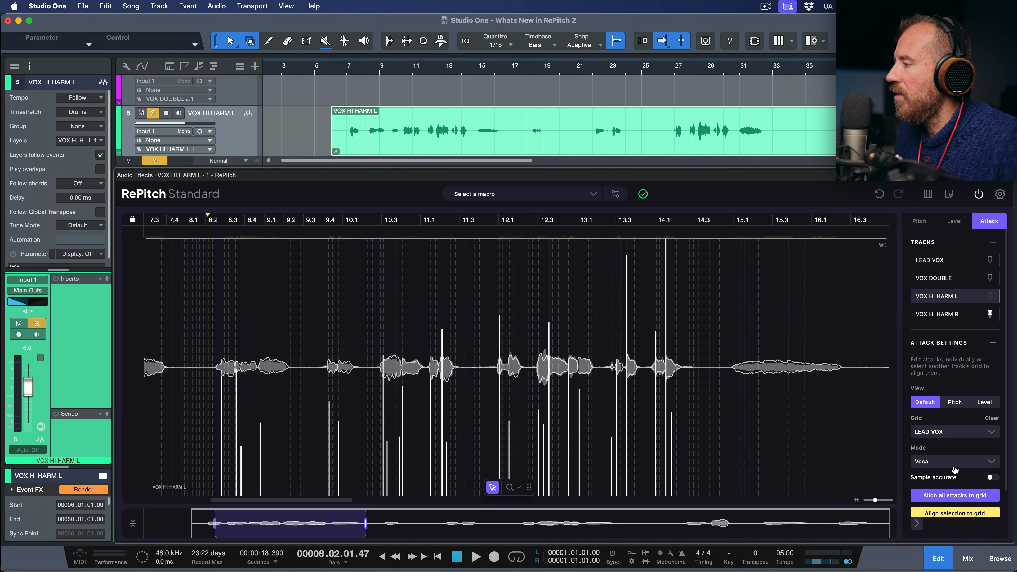
- Align the selected VOX HI HARM L attacks to the LEAD VOX grid and switch to VOX HI HARM R with VOX HI HARM L pinned
left_click(964, 514)
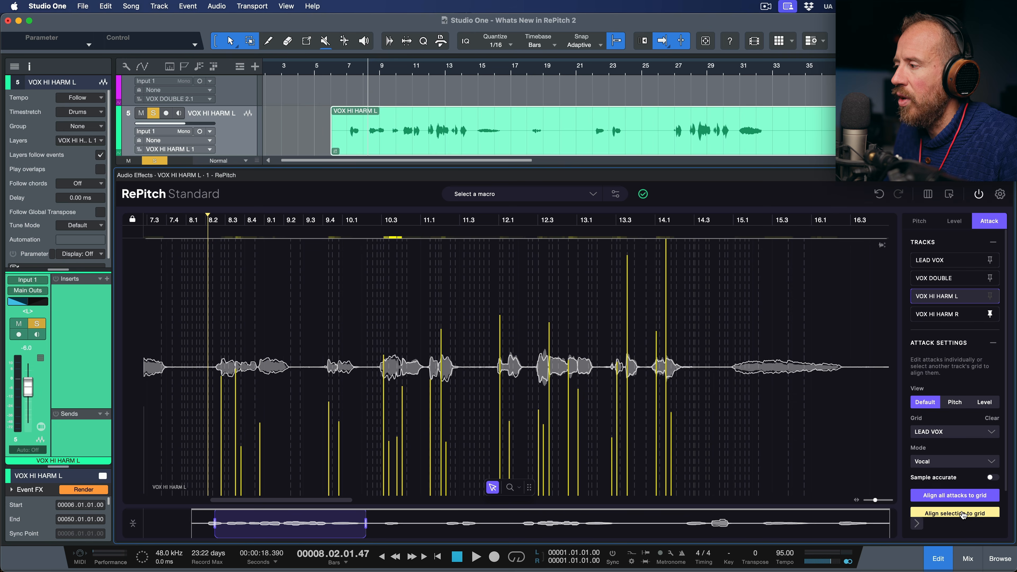
left_click(956, 316)
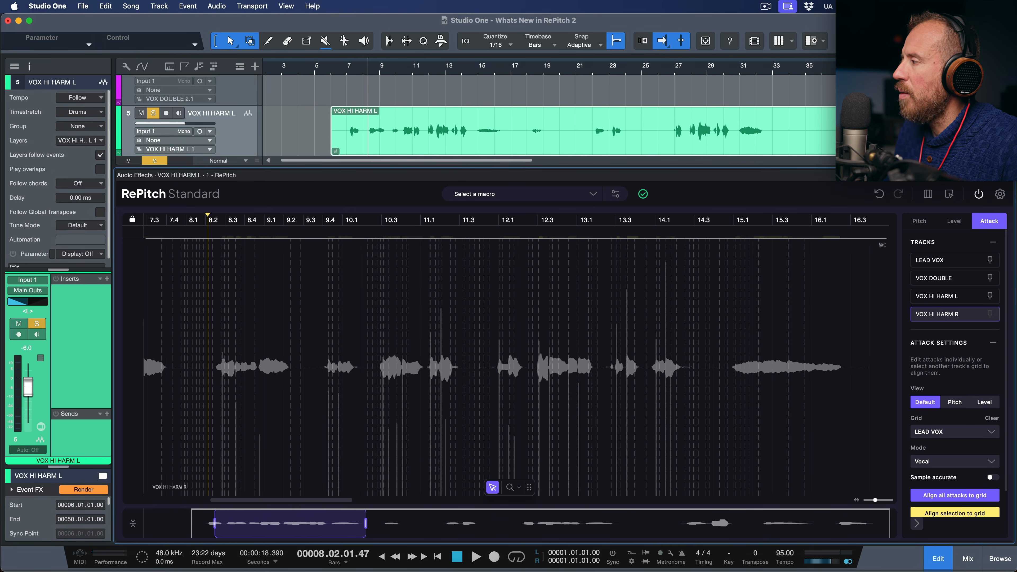
left_click(990, 296)
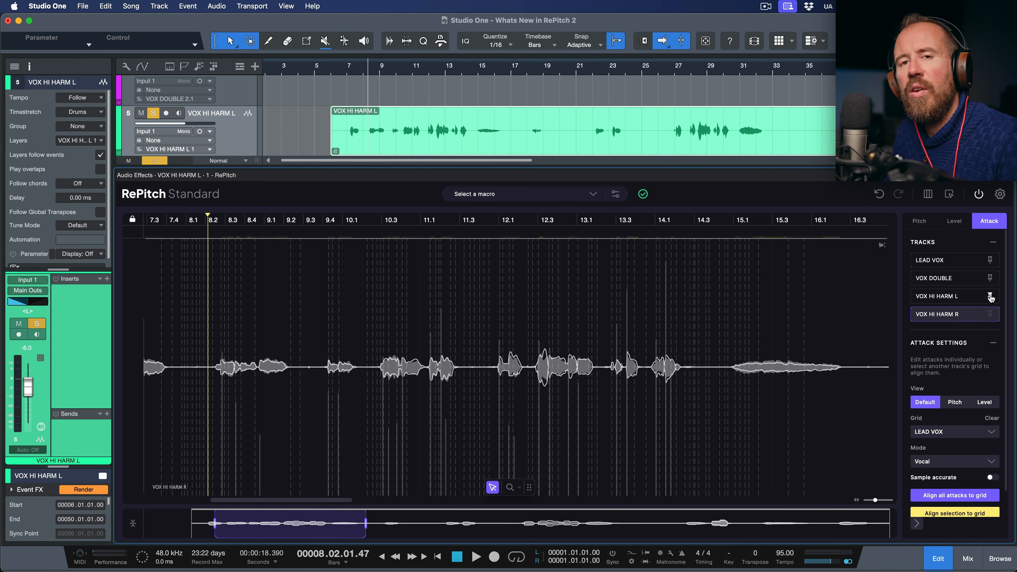
- Align VOX HI HARM R's attacks from 8.3 to just after 14.1 to the VOX HI HARM L grid
left_click(992, 433)
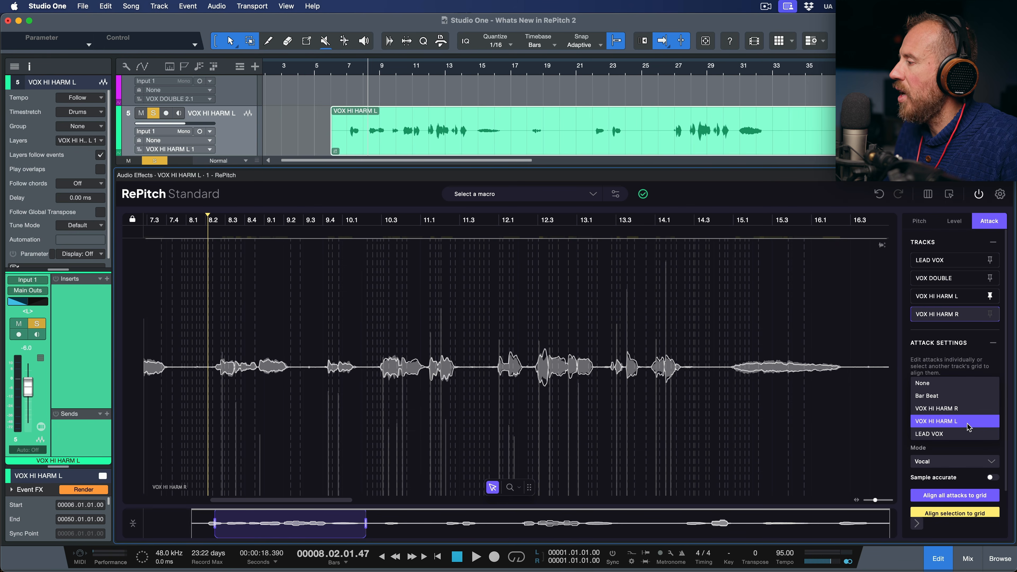
left_click(968, 425)
left_click_drag(196, 341, 724, 467)
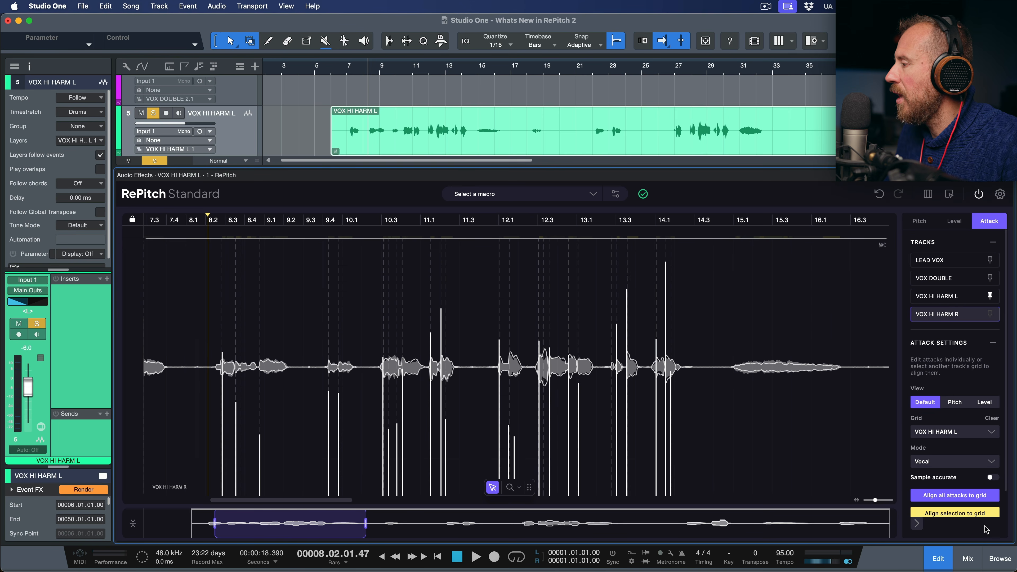
left_click(978, 517)
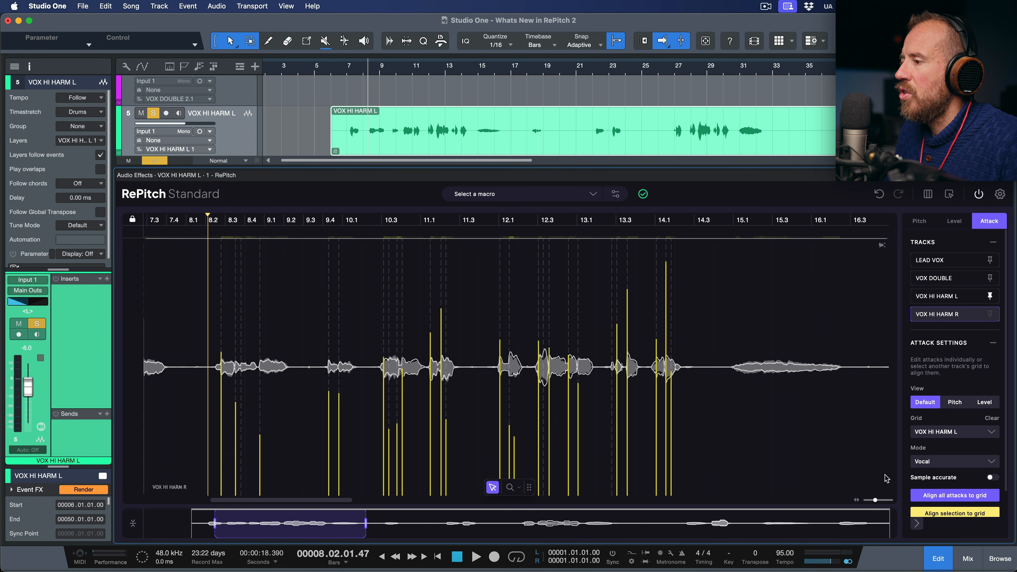
- Unsolo LEAD VOX and VOX DOUBLE and audition the two high harmonies alone from 8.2
scroll(289, 147, "down", 2)
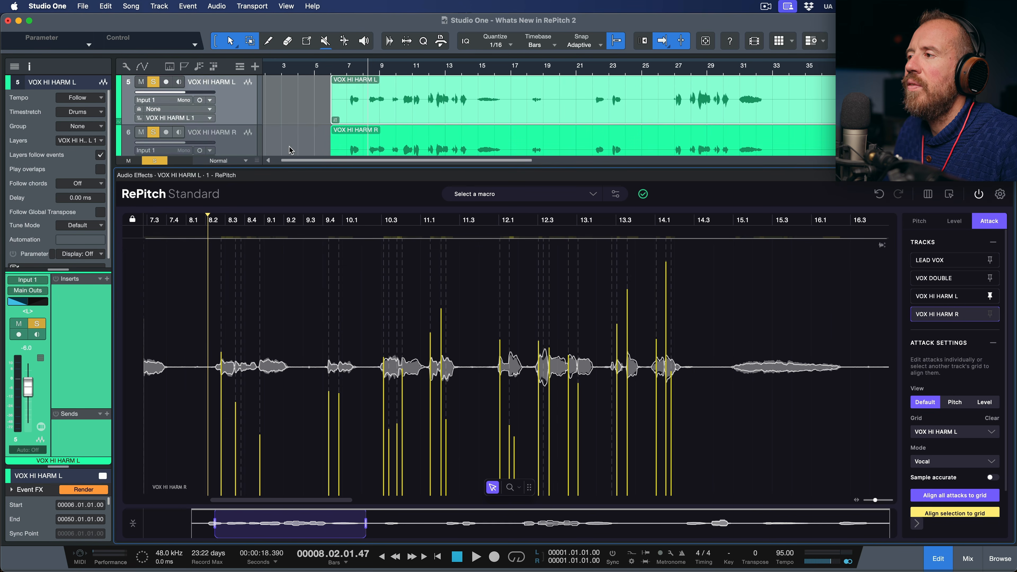
scroll(312, 136, "up", 6)
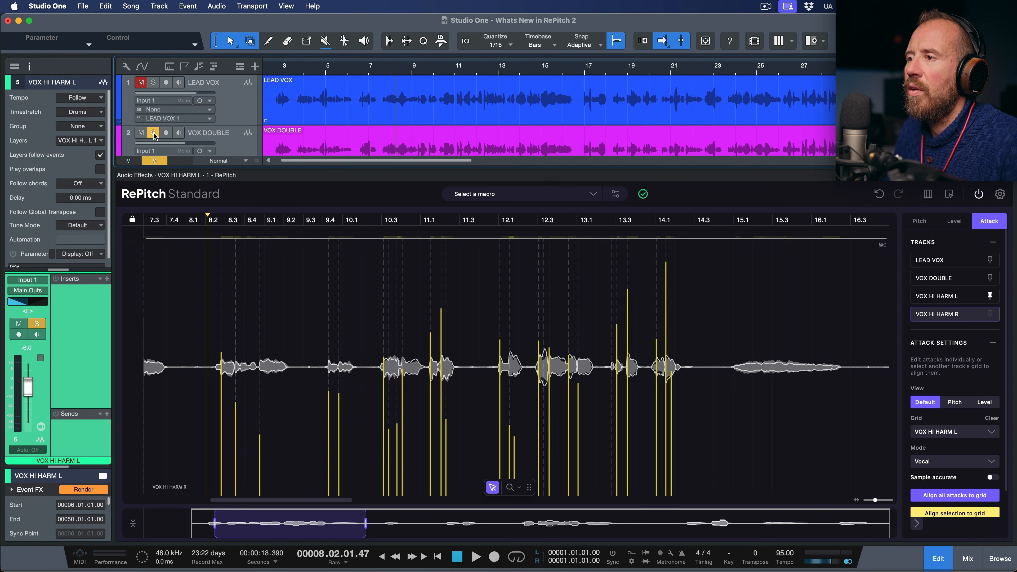
scroll(418, 131, "down", 3)
scroll(418, 131, "down", 2)
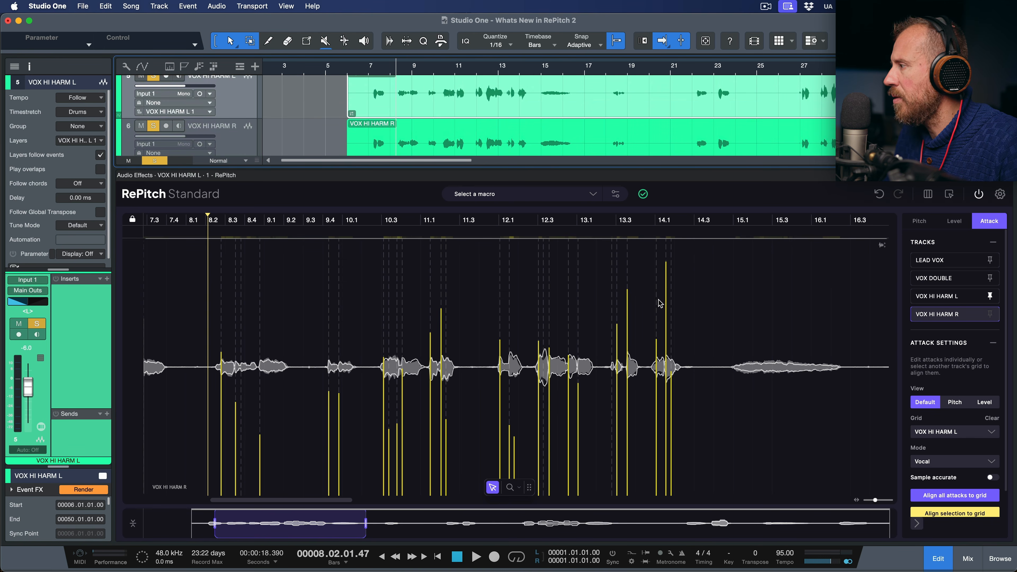
key("space")
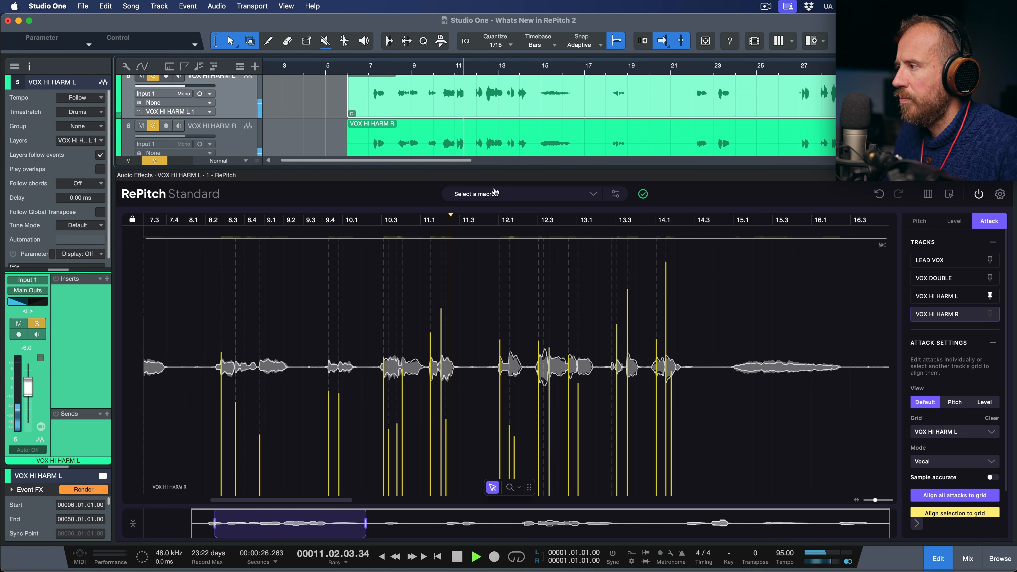
key("space")
- Solo LEAD VOX and VOX DOUBLE in the full arrangement, audition them with the high harmonies from 8.2 and solo the Lights Off instrumental during playback
key("F2")
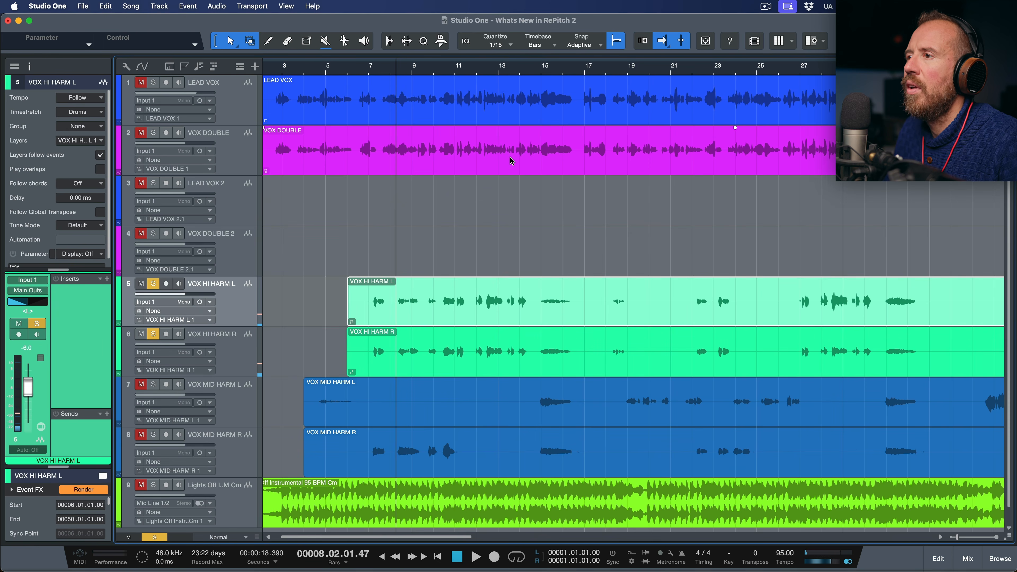
left_click(153, 82)
left_click(154, 133)
key("space")
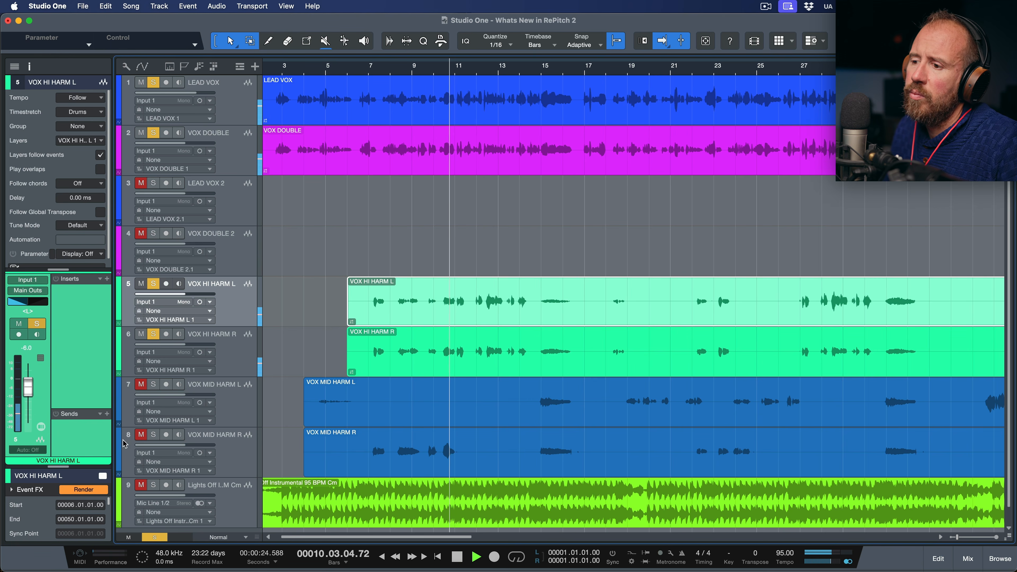
left_click(153, 485)
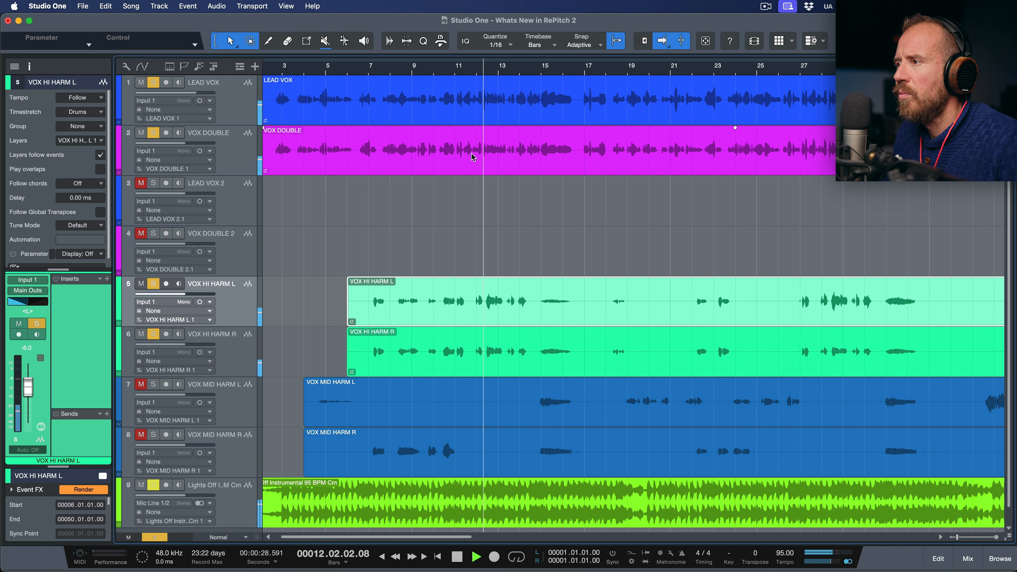
key("space")
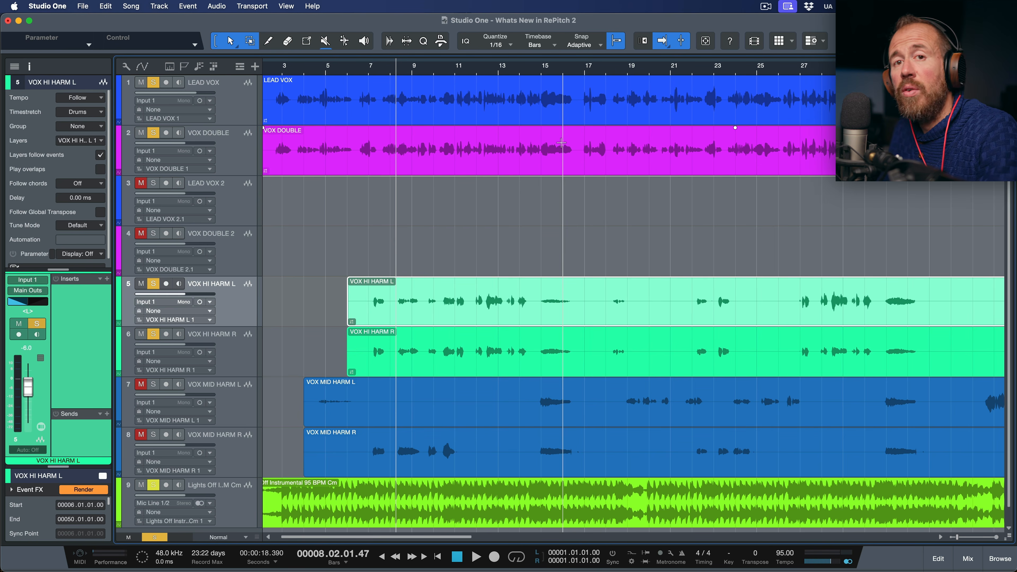
- Open the LEAD VOX event in RePitch
double_click(539, 121)
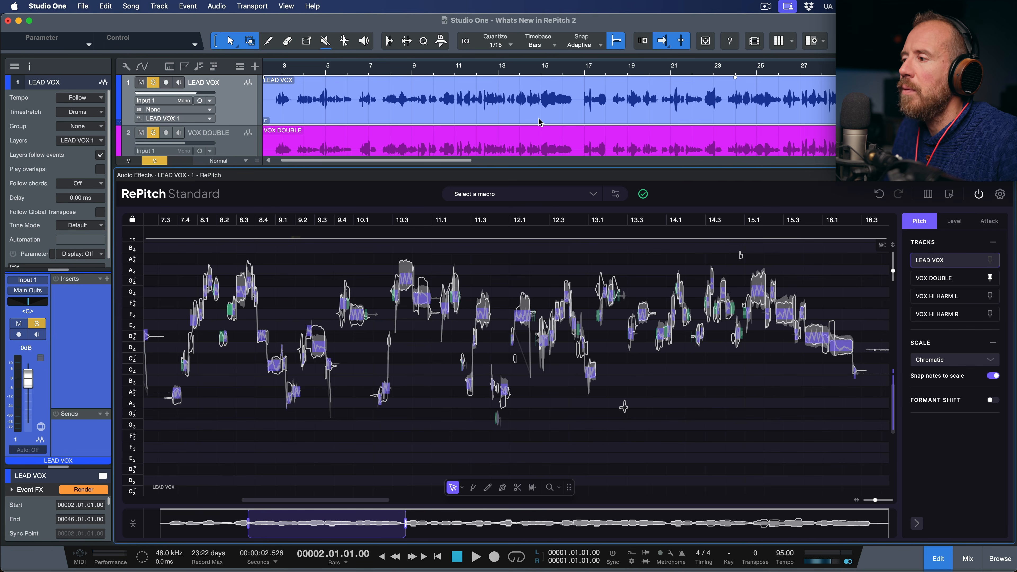